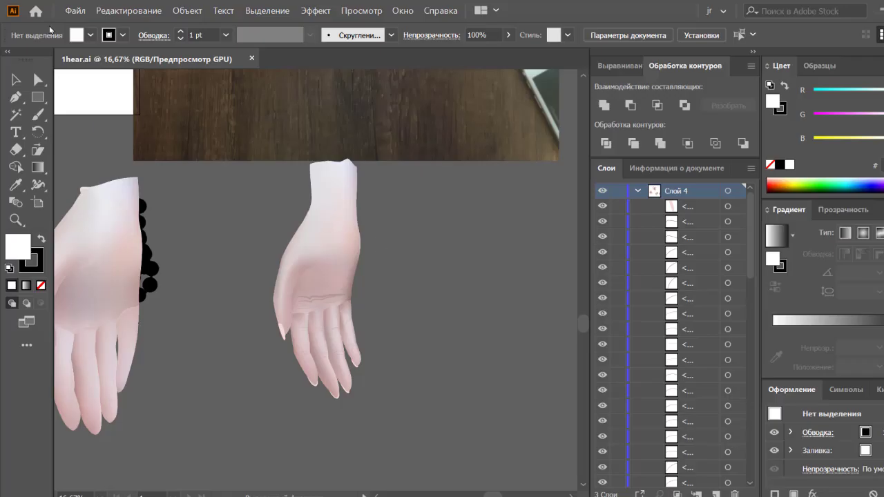
Create a new 2000 × 2000 px square document.
click(75, 11)
click(78, 12)
key(ctrl+n)
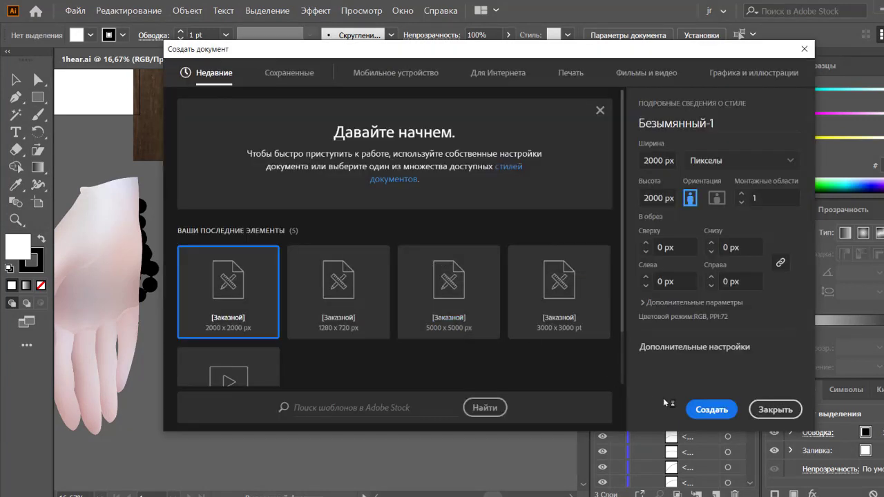
click(695, 409)
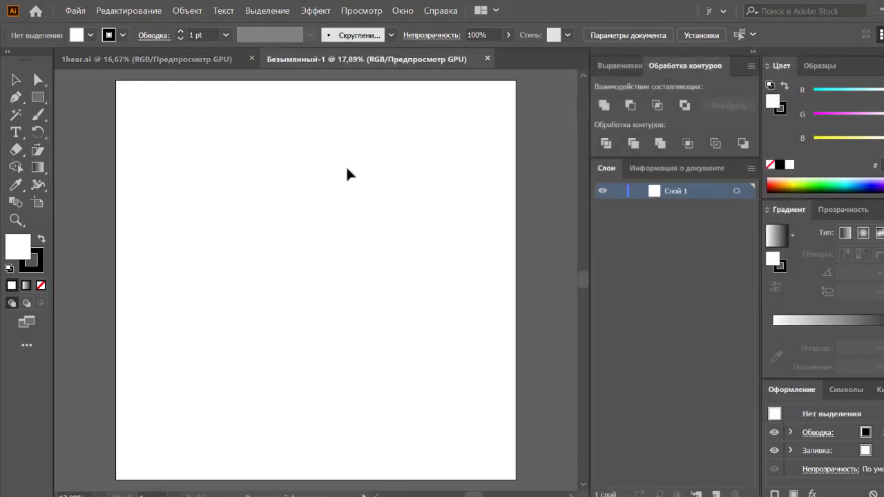
Copy the middle mesh hand from 1hear.ai and paste it into the new document.
click(169, 56)
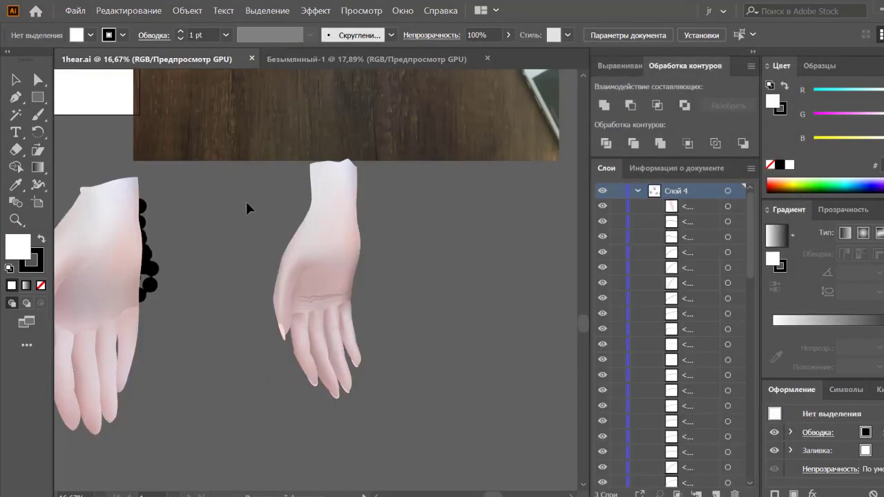
key(ctrl+a)
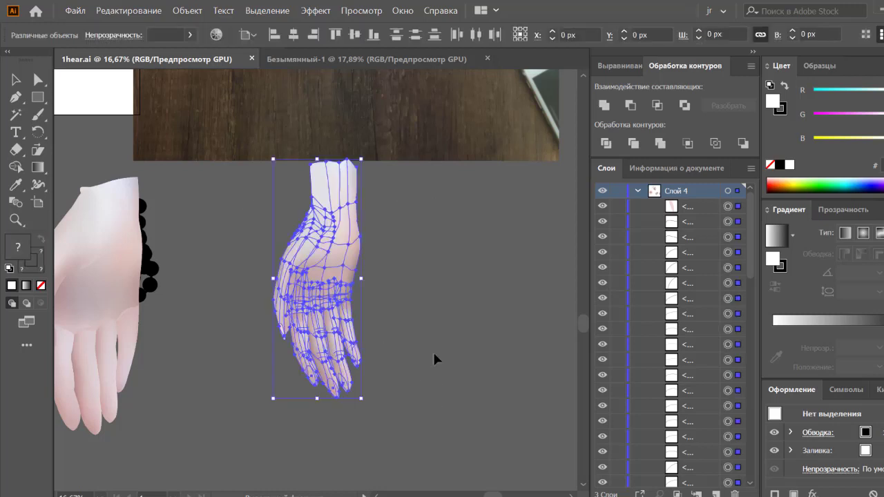
click(355, 57)
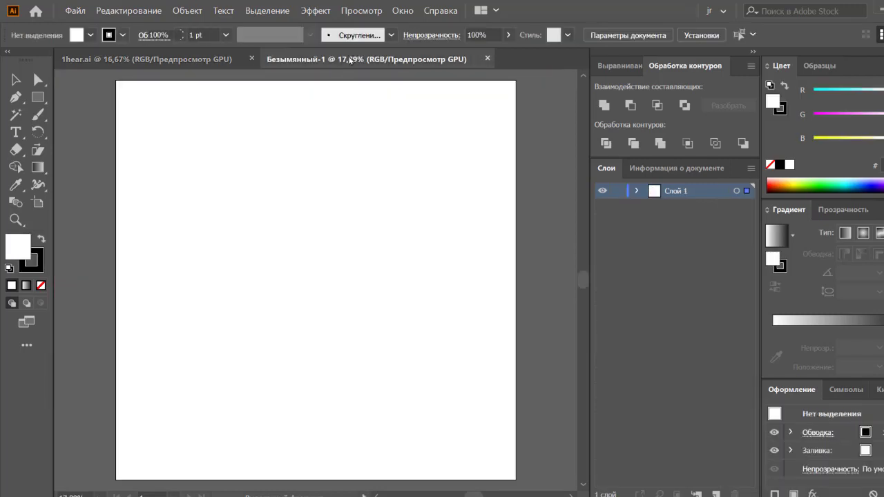
key(ctrl+v)
click(677, 168)
Show object info in Document Info and move the hand toward the artboard's left.
click(751, 168)
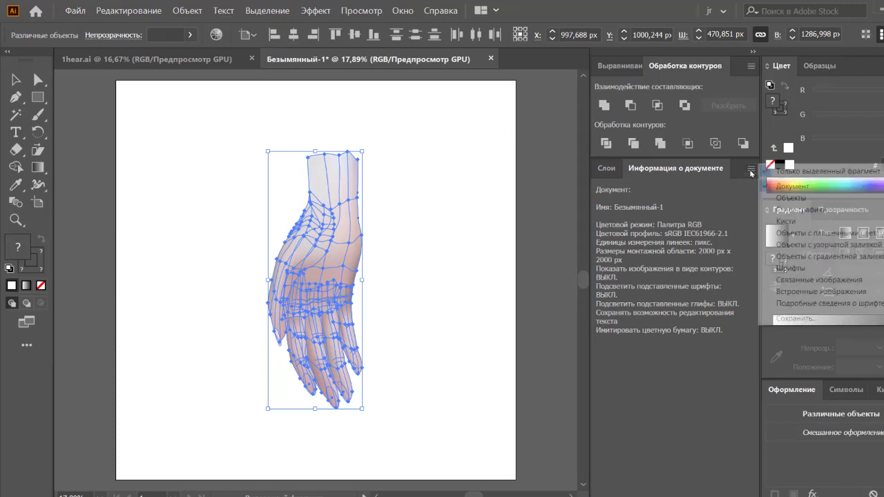
click(775, 198)
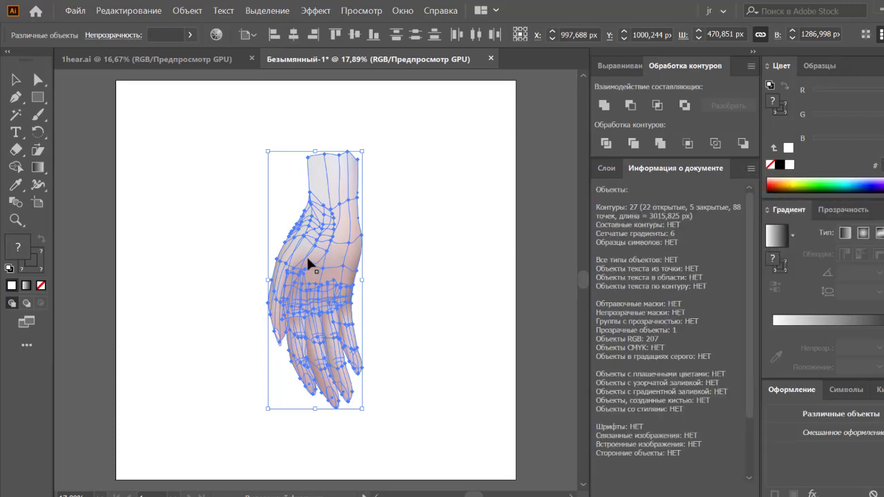
drag(307, 259, 241, 258)
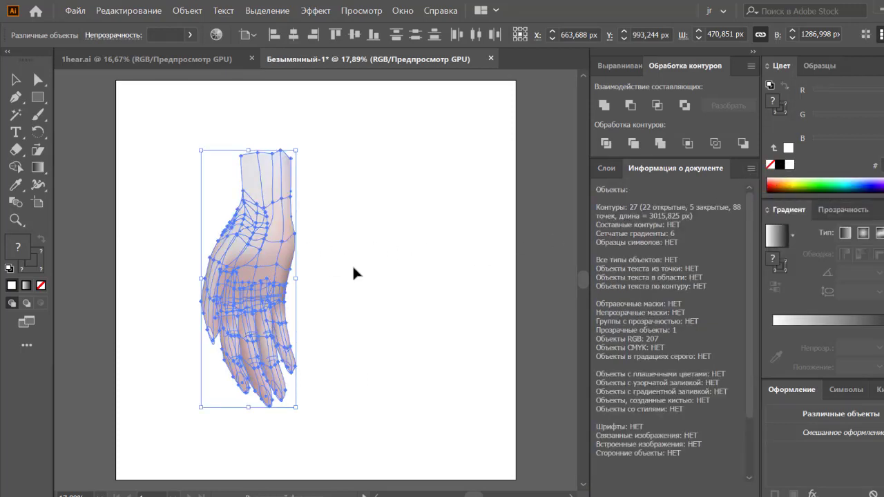
click(340, 260)
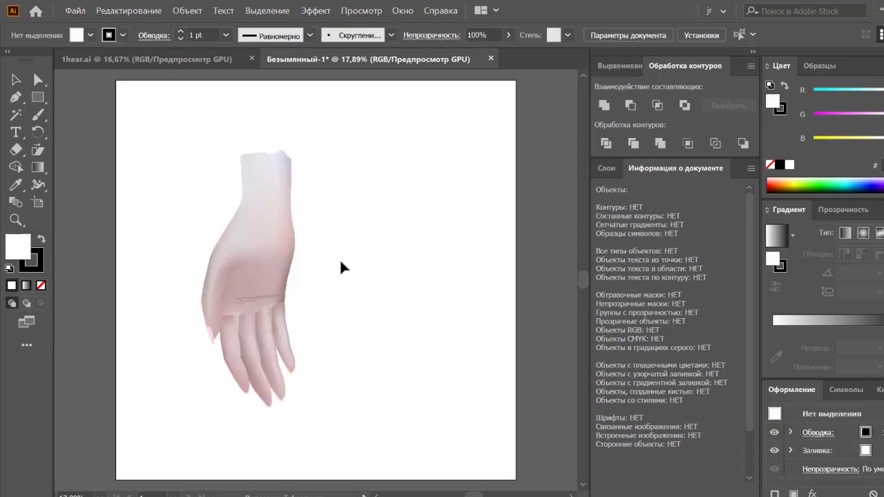
key(ctrl+plus)
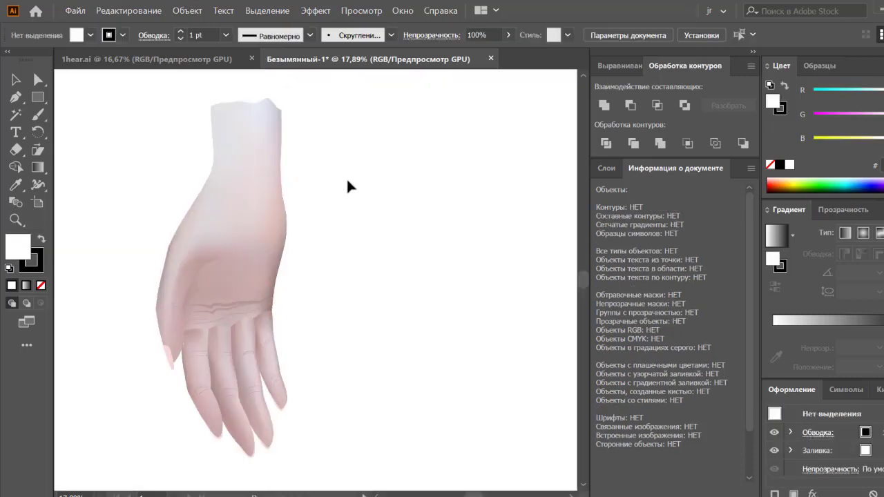
key(ctrl+plus)
key(ctrl+minus)
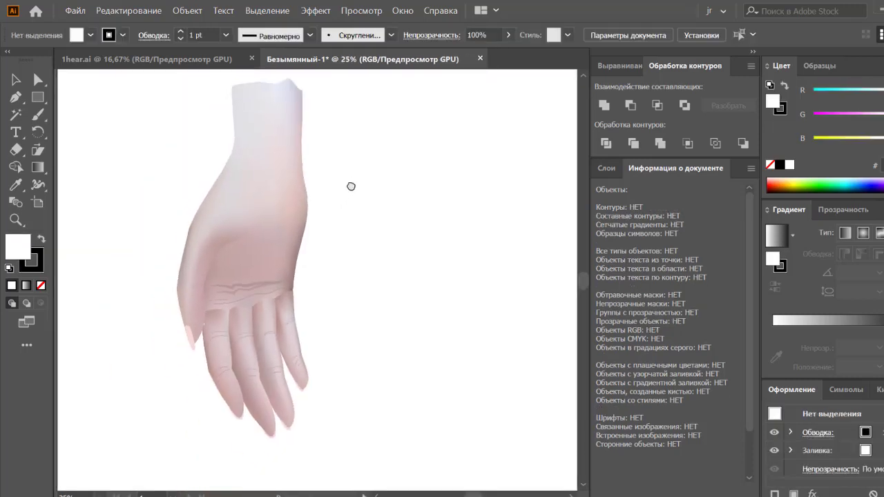
drag(329, 208, 376, 201)
Alt-drag a duplicate hand to the right, then select the left hand with mesh lines hidden.
drag(410, 154, 176, 480)
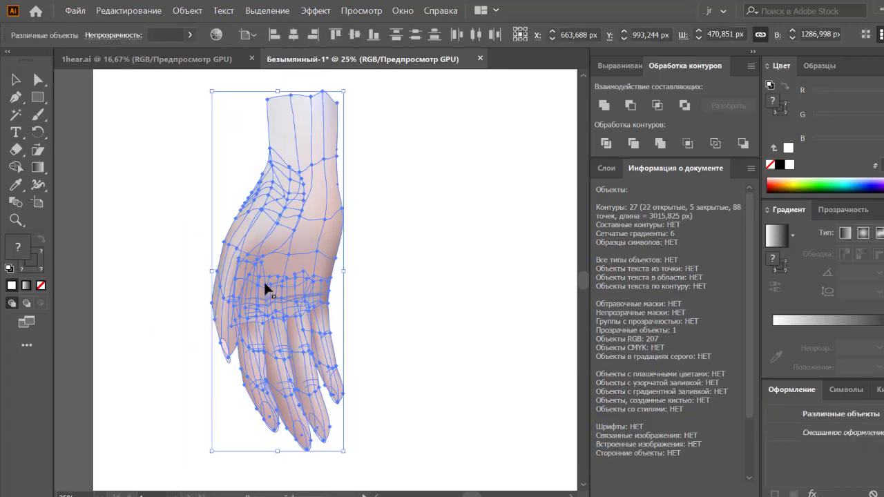
drag(263, 280, 452, 288)
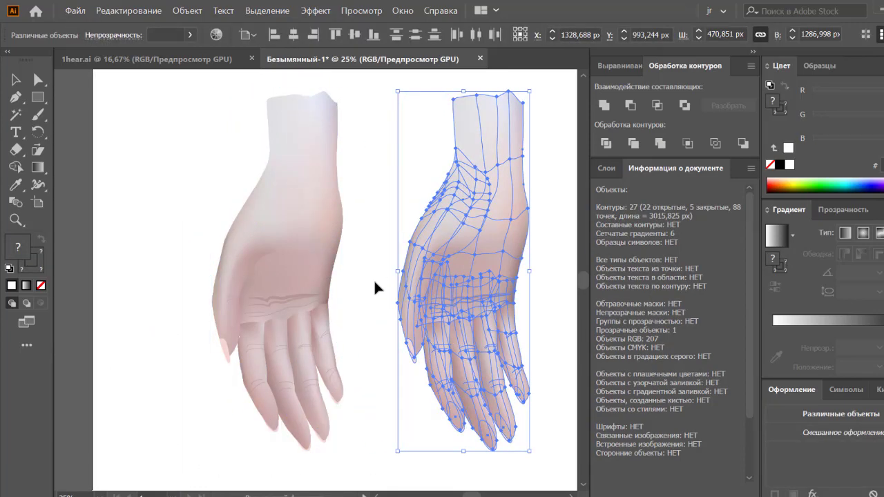
click(334, 288)
key(ctrl+h)
drag(374, 187, 185, 452)
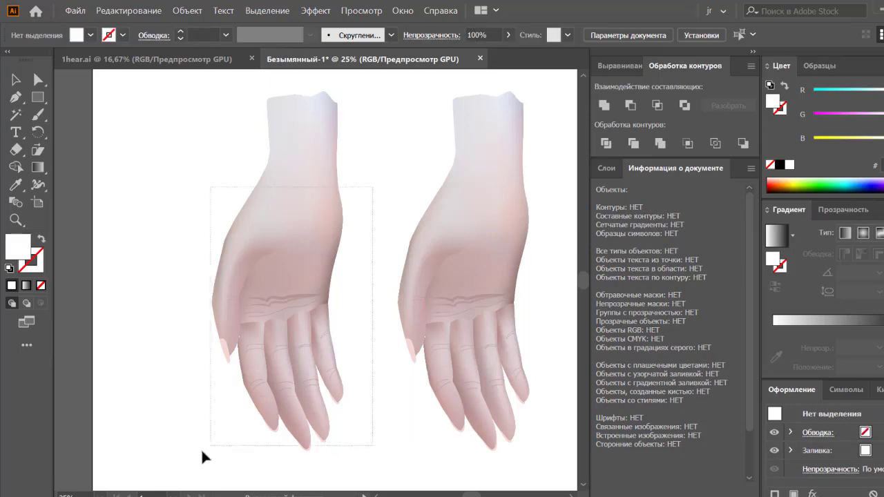
click(187, 11)
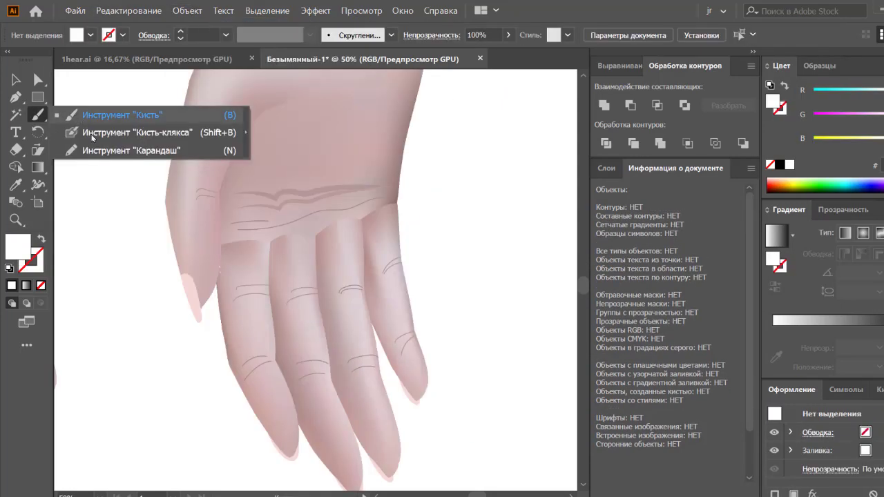
Draw a closed freehand band shape around the base of the leftmost finger.
click(118, 150)
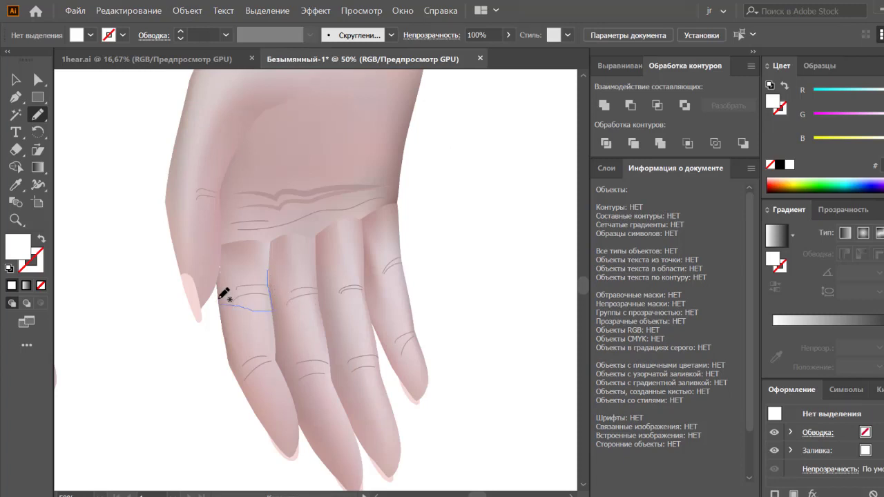
drag(224, 295, 221, 260)
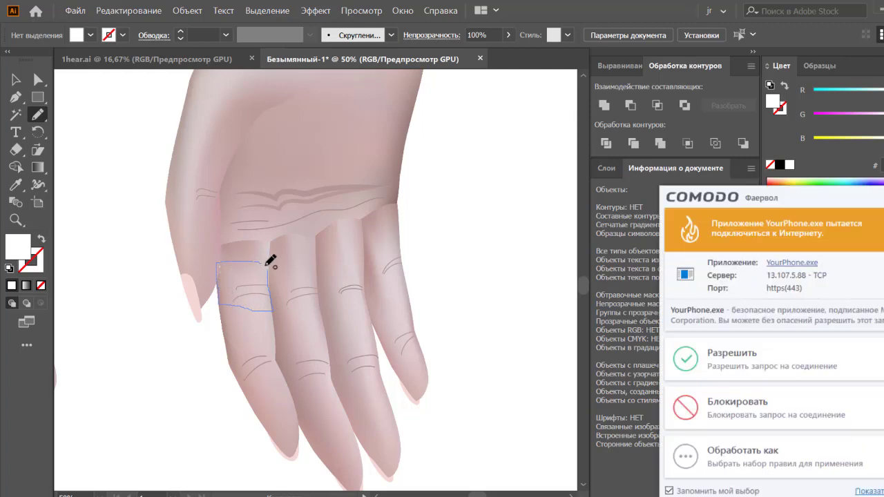
click(759, 415)
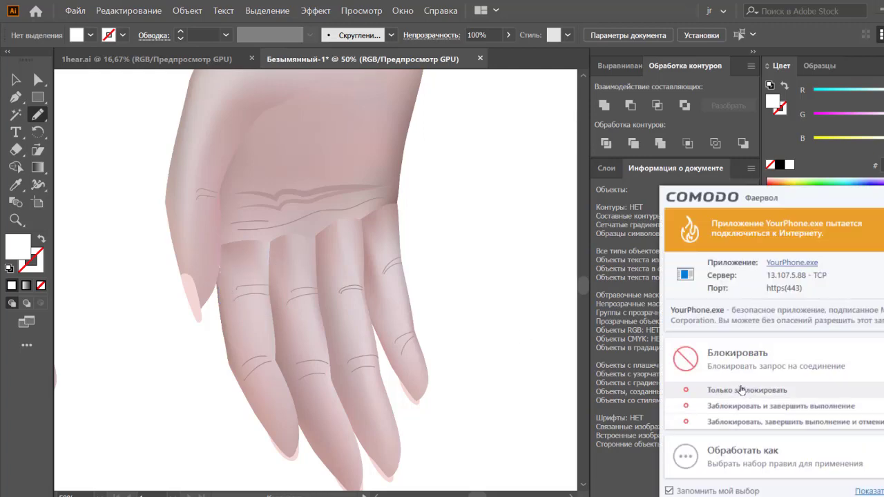
click(741, 389)
Select the newly drawn band shape and fill it with white.
click(26, 83)
click(261, 276)
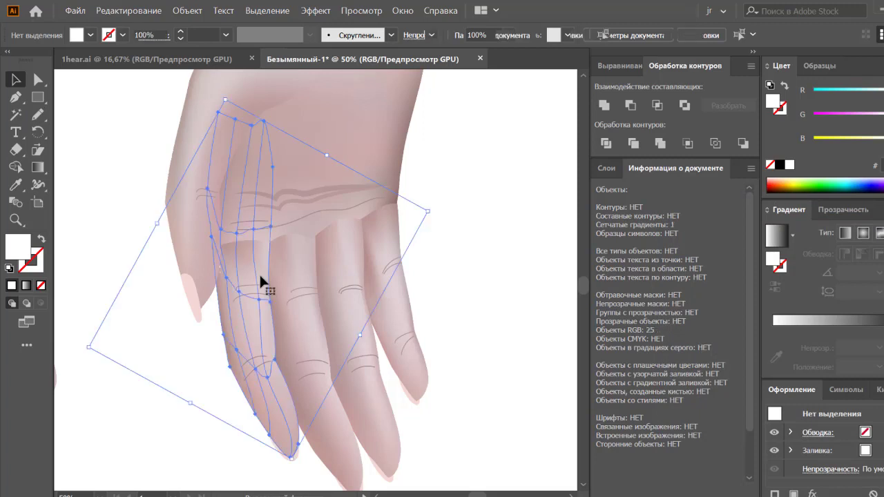
click(281, 255)
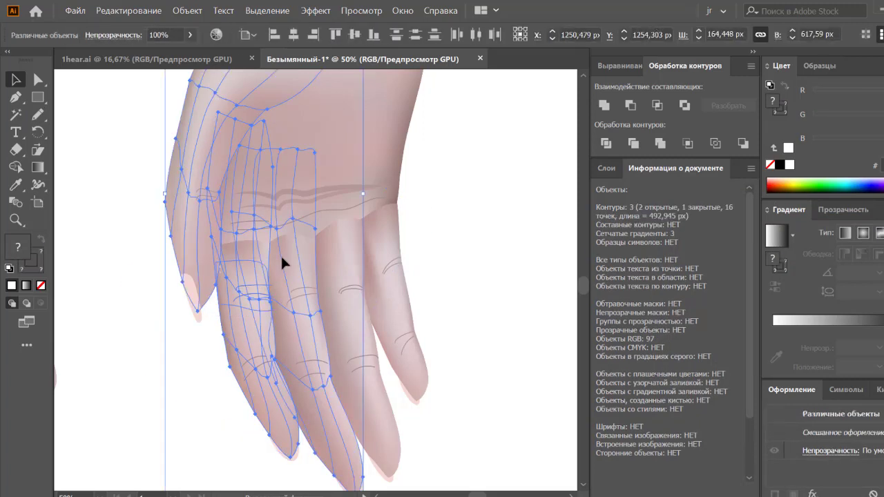
click(210, 335)
click(227, 313)
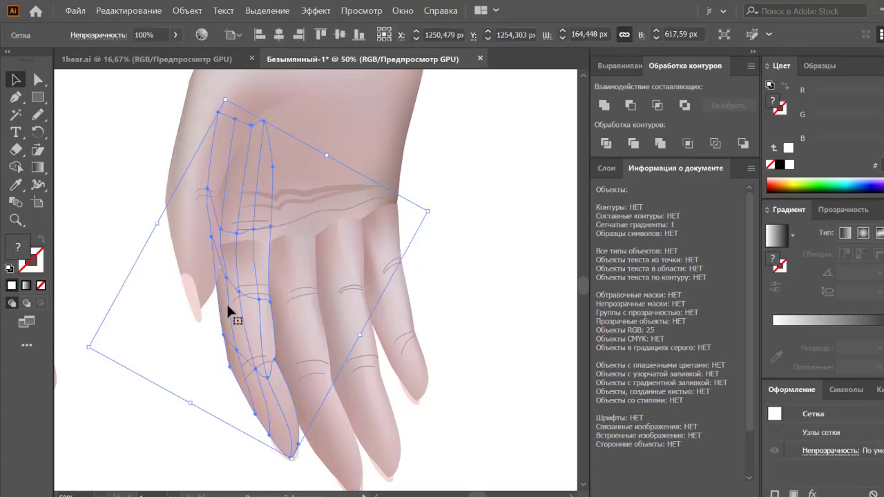
click(208, 322)
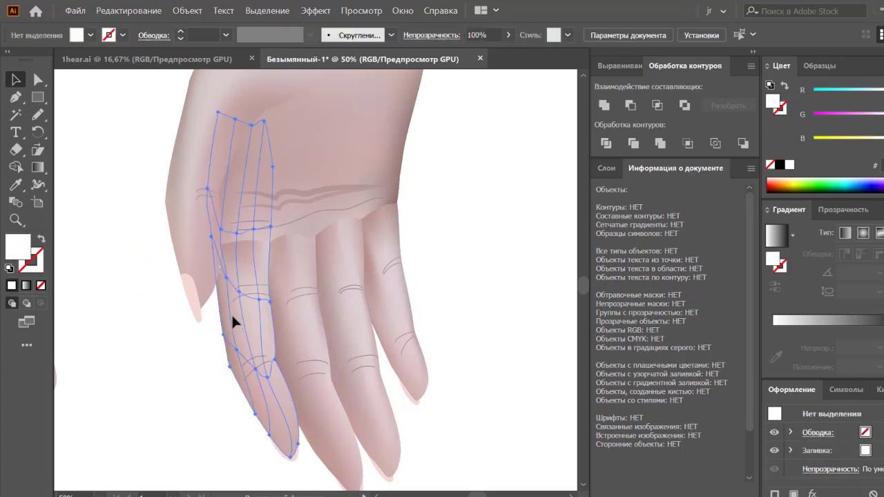
click(241, 302)
click(240, 282)
click(240, 273)
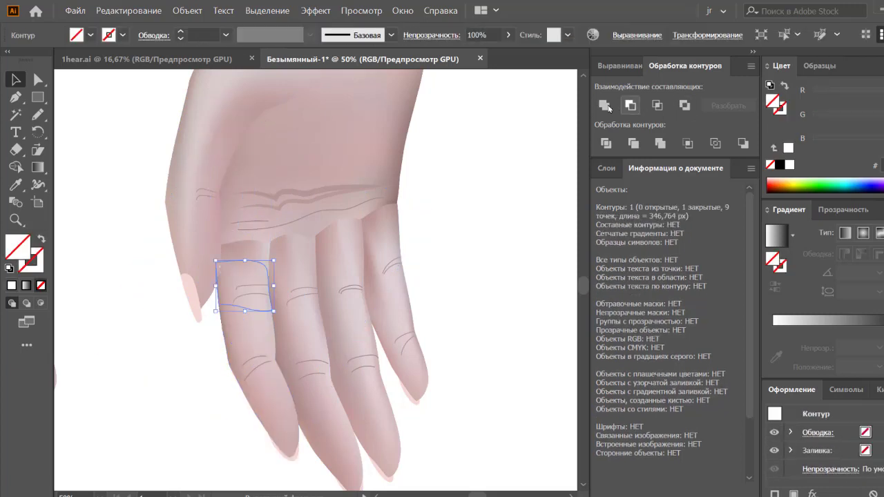
click(788, 149)
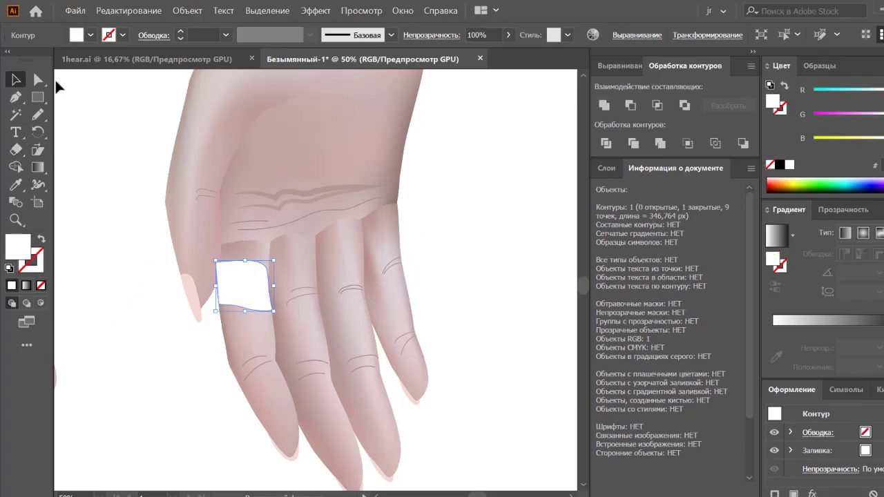
Zoom in on the band and adjust its bottom-right point and bottom curve.
click(85, 134)
key(z)
drag(208, 324, 350, 236)
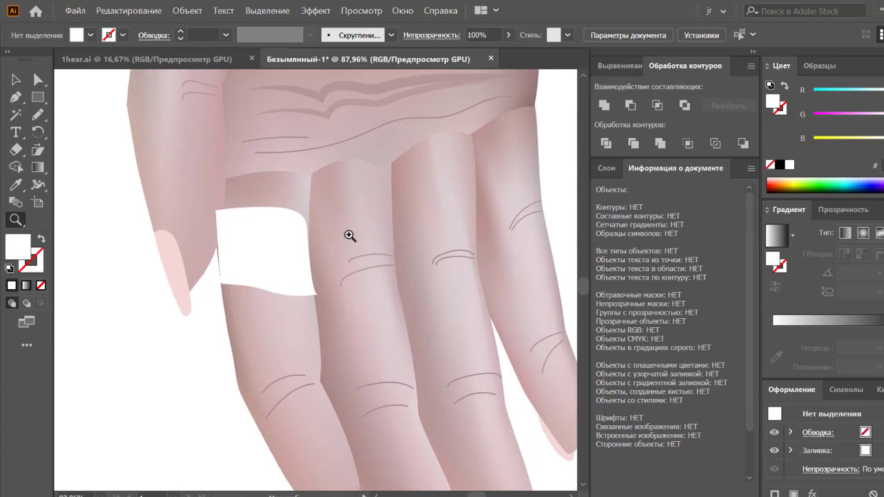
key(a)
click(286, 258)
click(317, 295)
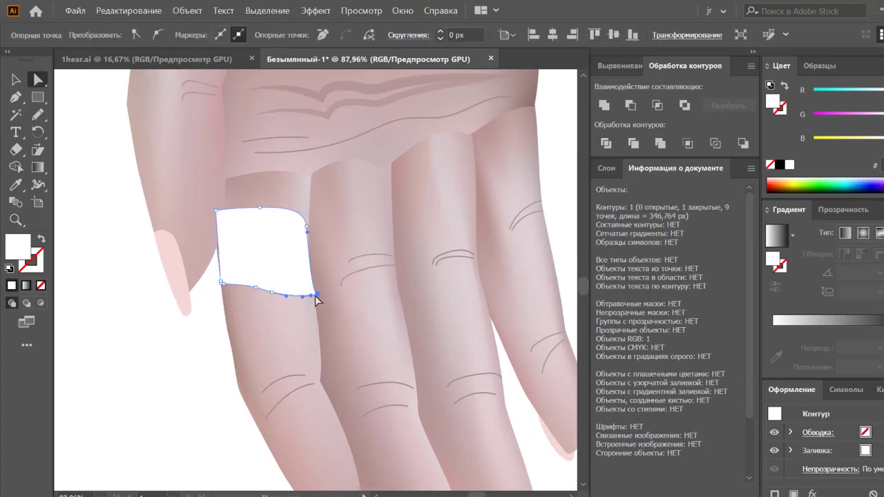
drag(316, 295, 313, 298)
alt+scroll(316, 308, up, 3)
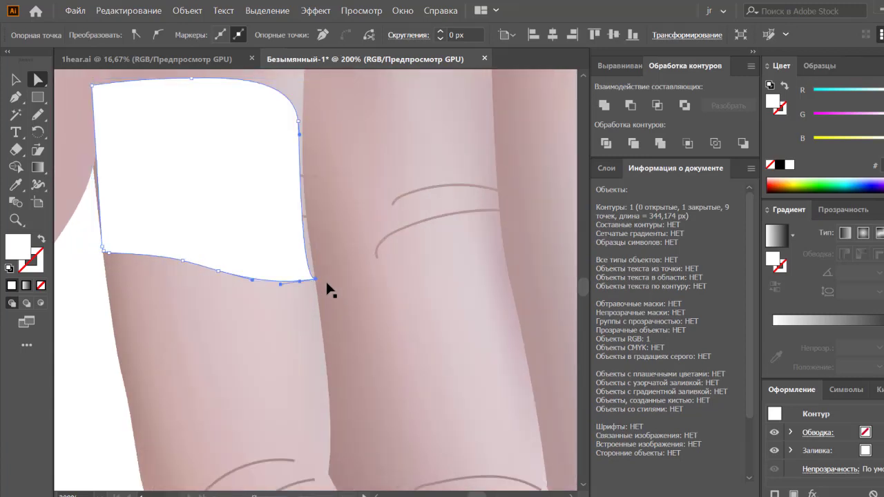
drag(300, 282, 297, 250)
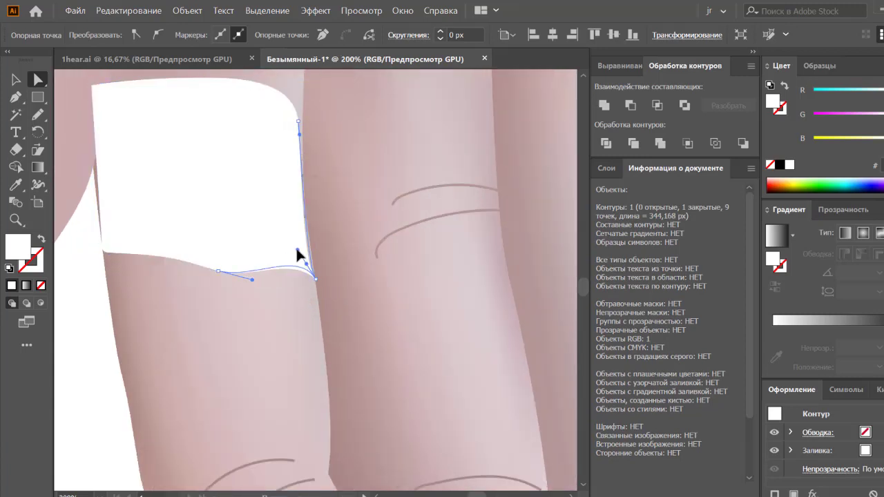
Convert the band's top-right anchor into a sharp corner point.
key(v)
click(96, 266)
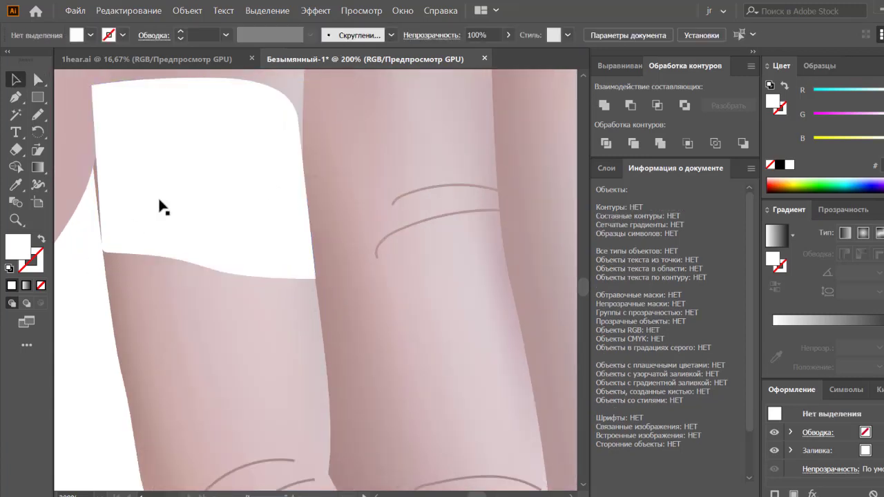
click(160, 207)
key(a)
click(303, 101)
click(136, 35)
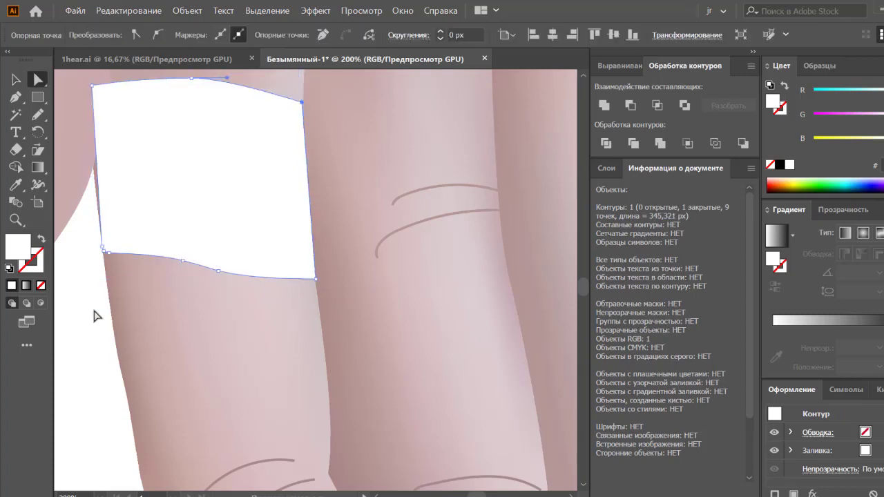
click(207, 128)
Add mesh lines to the white patch and darken its centre point to dark grey.
drag(38, 167, 72, 174)
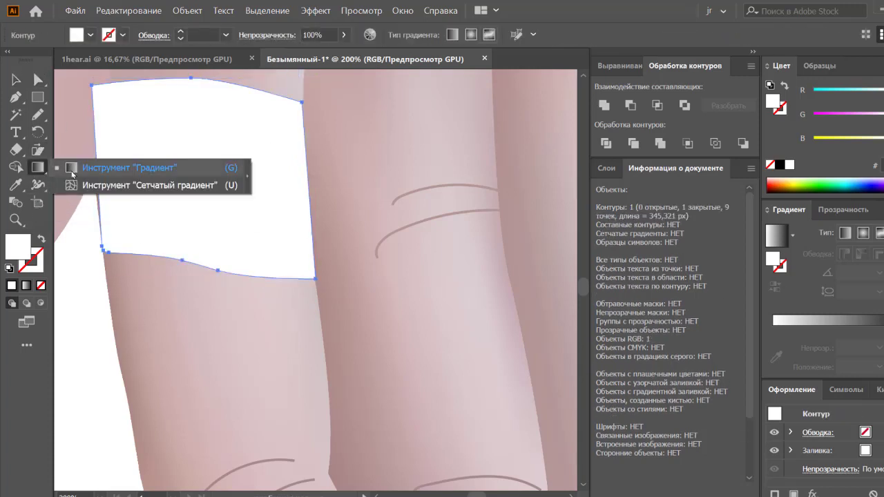
click(138, 185)
click(200, 171)
click(202, 241)
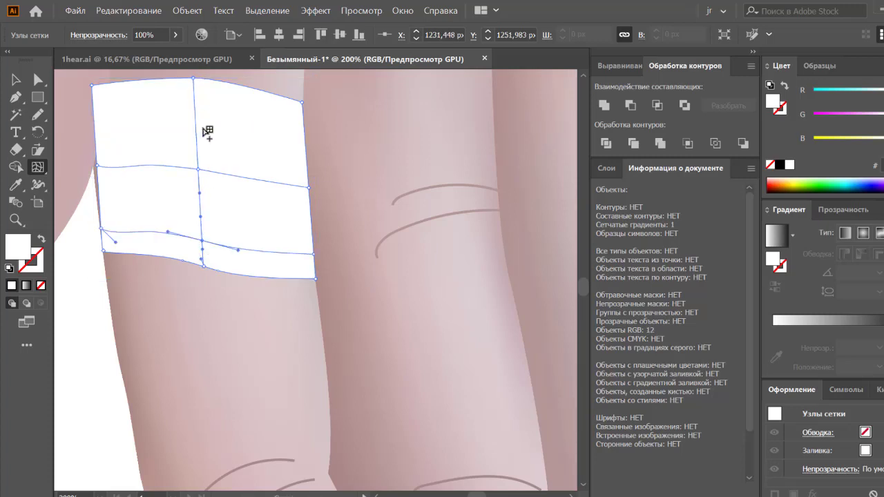
click(195, 103)
key(a)
click(836, 90)
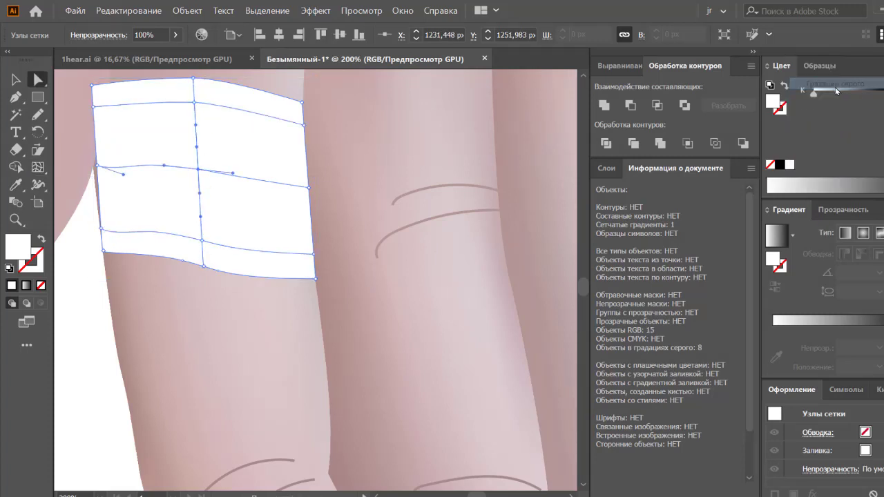
drag(836, 90, 867, 90)
Reposition the mesh rows to soften the dark band.
key(v)
key(a)
click(330, 197)
click(198, 170)
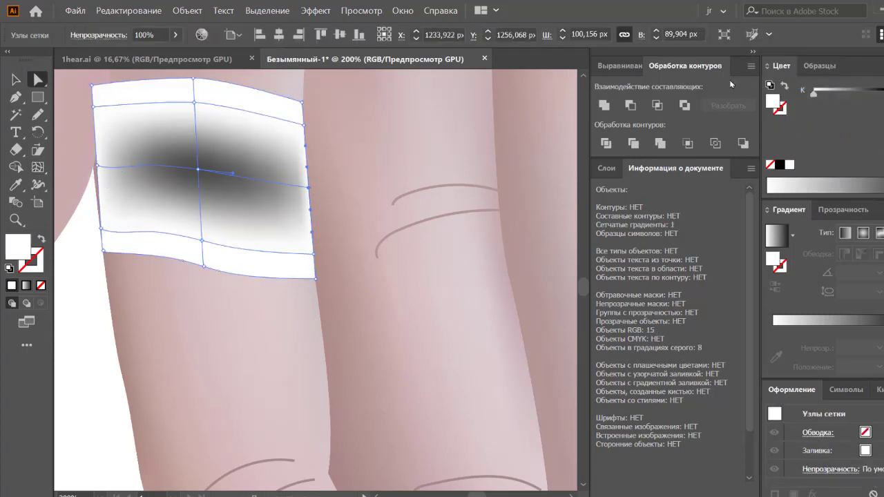
drag(859, 95, 844, 95)
drag(195, 104, 193, 126)
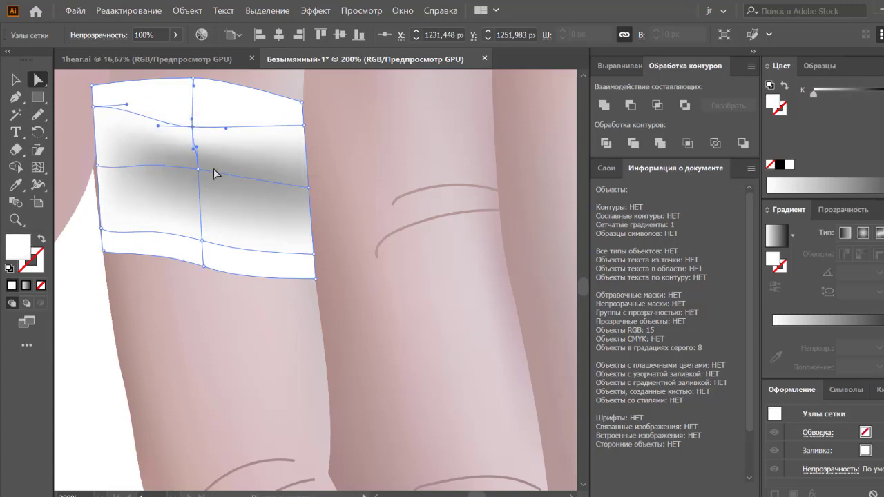
drag(202, 240, 201, 221)
Set the mesh object's blend mode to Color Burn.
key(v)
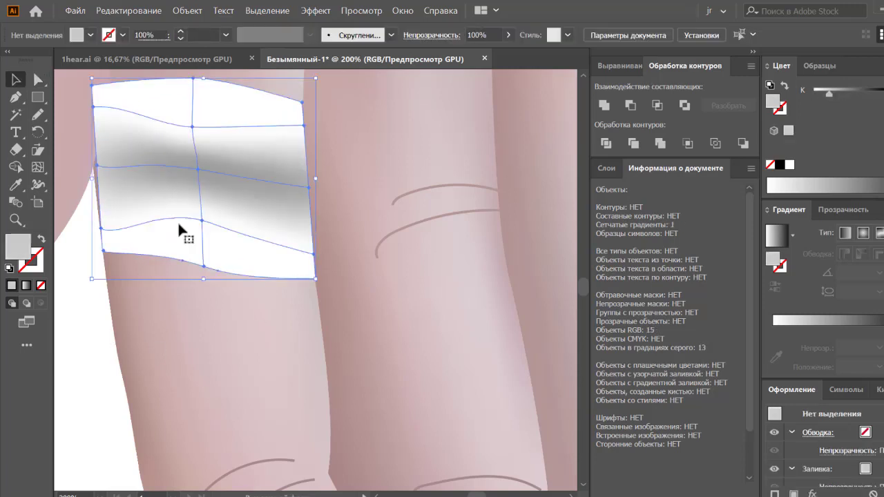
click(843, 209)
click(769, 232)
click(760, 284)
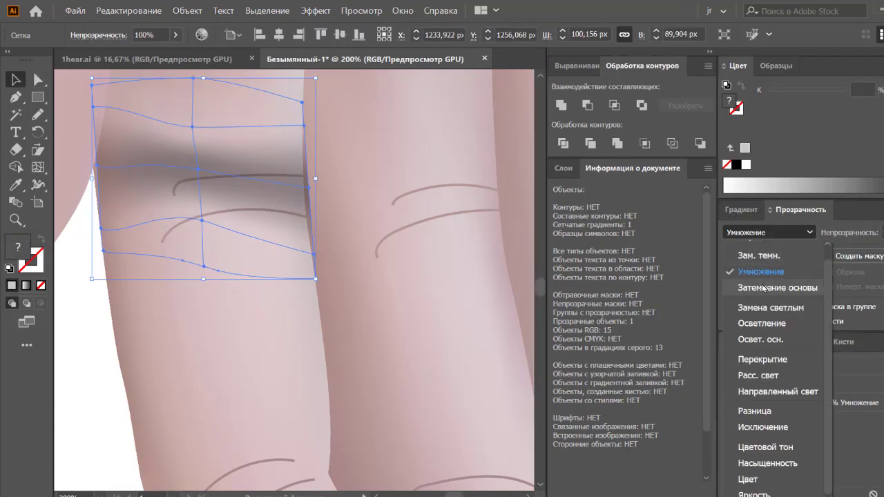
key(Down)
Move a lower mesh point down and darken another point near the band to grey.
key(a)
drag(201, 220, 204, 237)
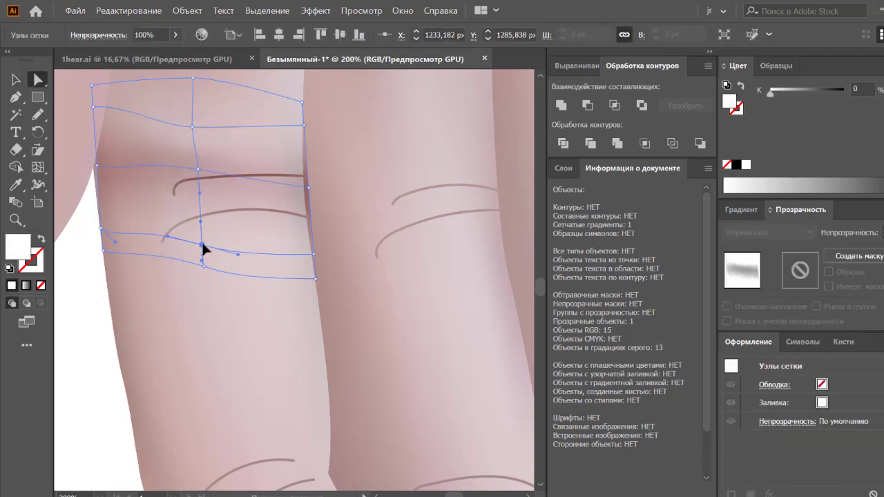
click(198, 169)
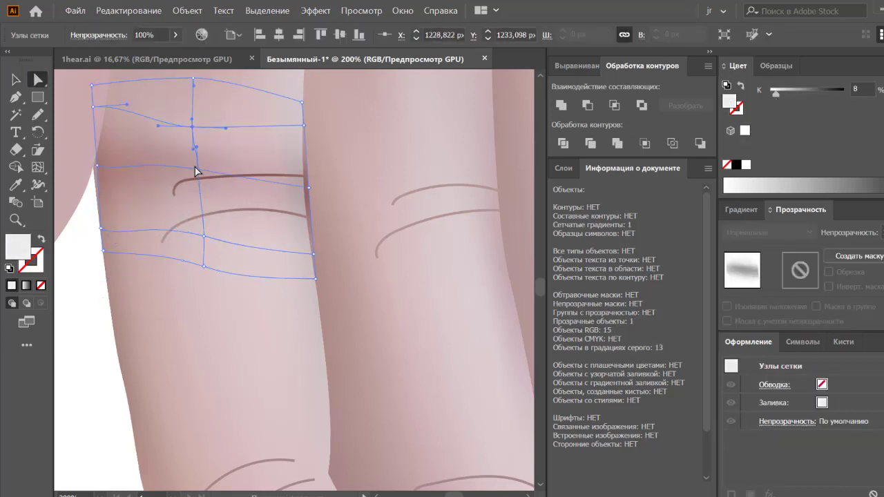
drag(774, 92, 806, 92)
click(311, 253)
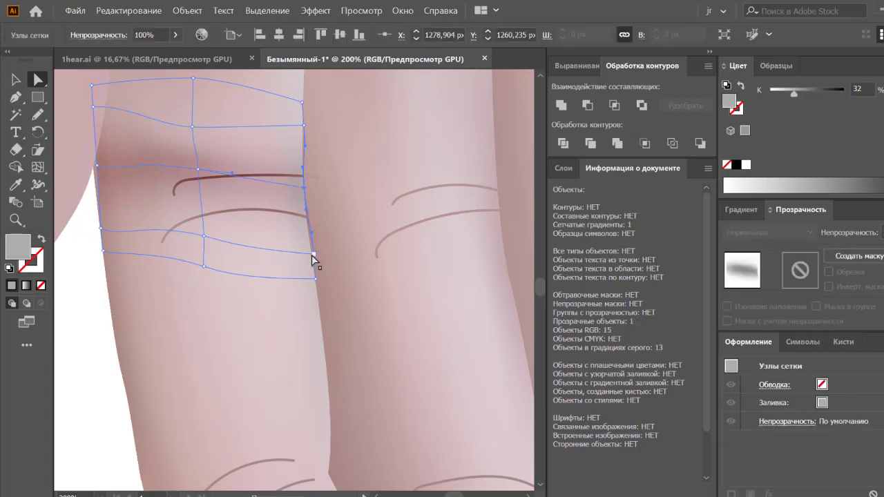
click(96, 166)
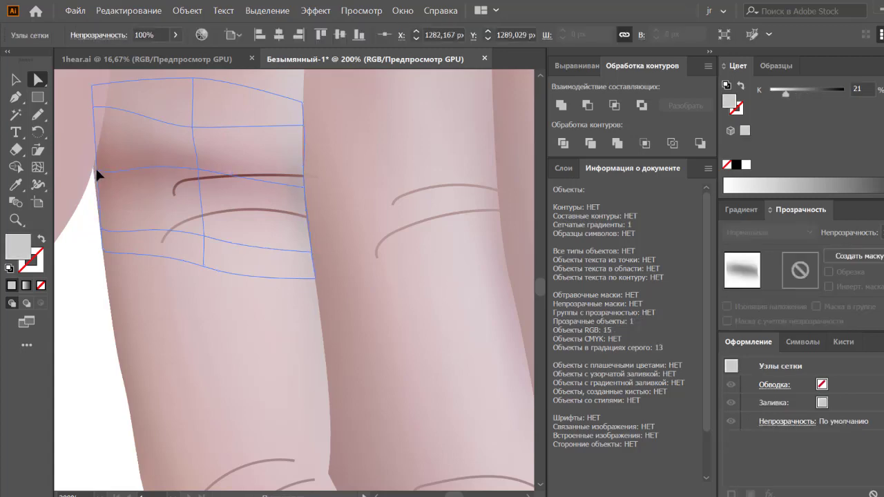
click(96, 237)
Zoom to the hands and shade a point on the small finger mesh grey.
key(ctrl+0)
click(316, 380)
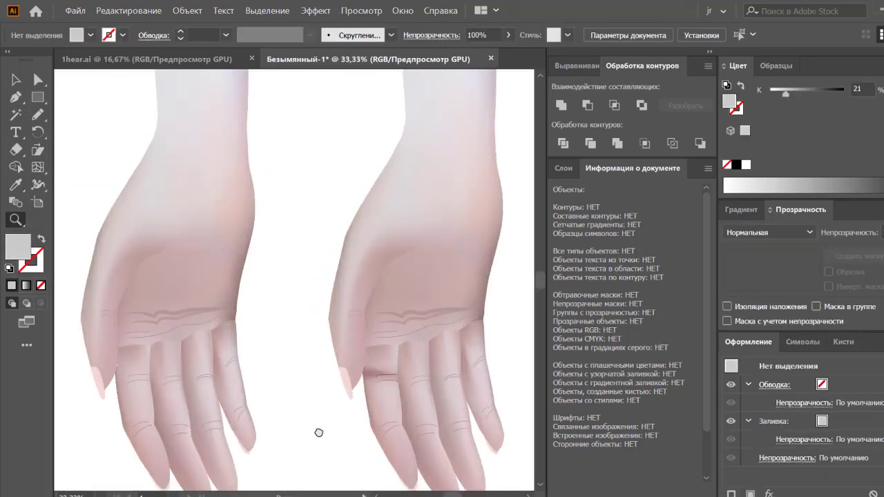
click(315, 431)
click(300, 313)
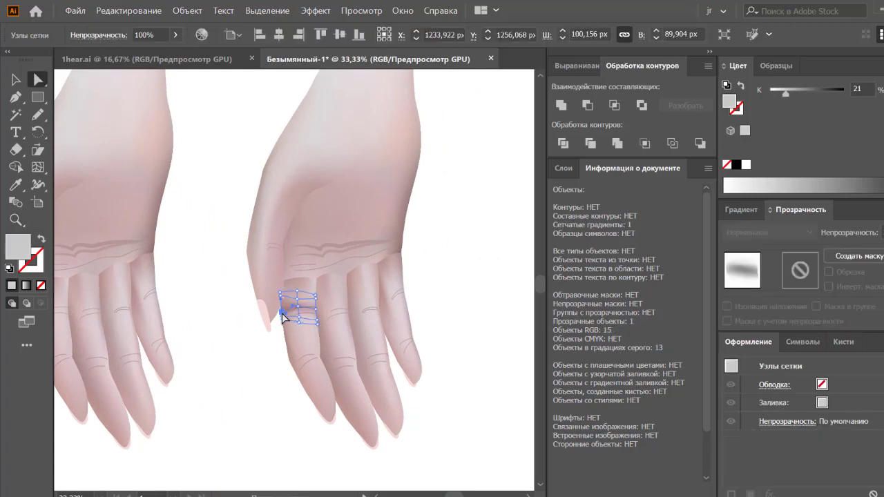
key(ctrl+shift+a)
click(299, 306)
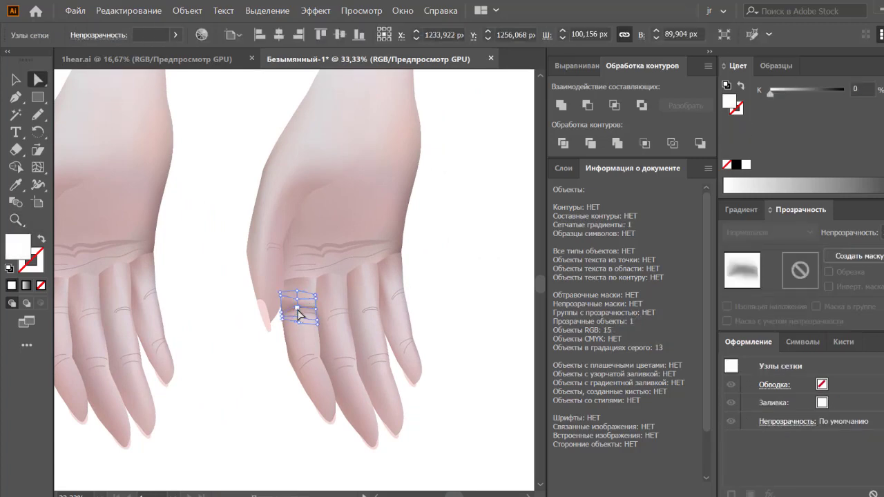
scroll(302, 325, up, 2)
click(295, 282)
drag(778, 92, 795, 94)
Select several lower points of the finger mesh, then zoom back out to both hands.
click(262, 298)
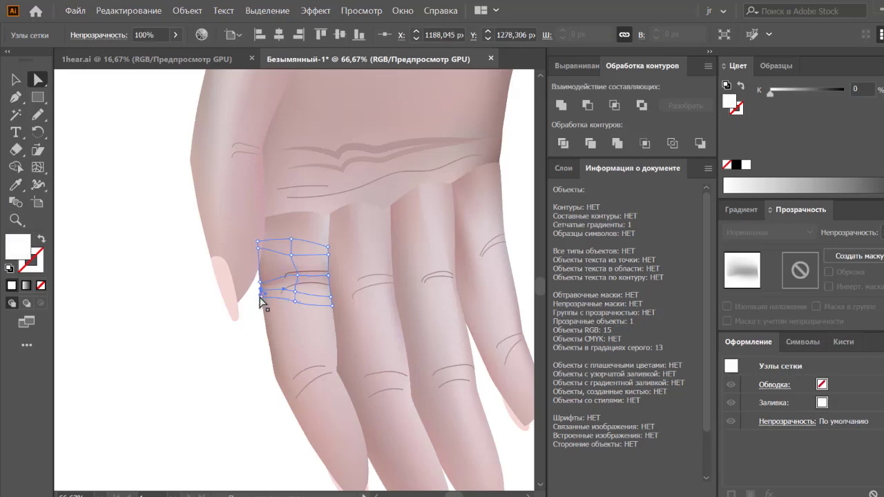
drag(246, 336, 265, 300)
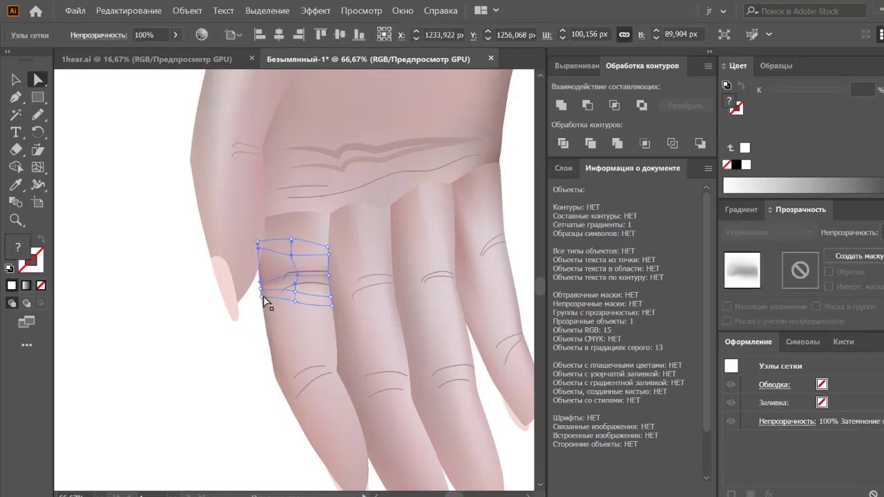
key(ctrl+plus)
key(ctrl+plus)
click(255, 345)
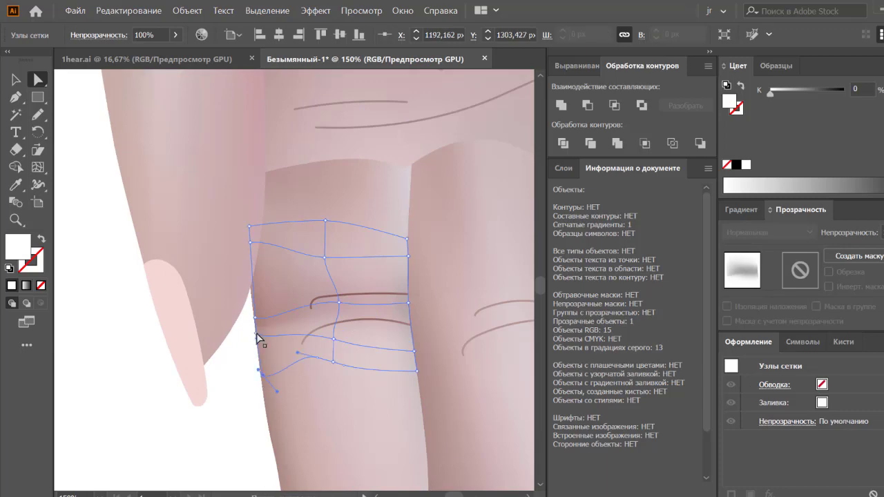
key(ctrl+minus)
key(ctrl+minus)
key(ctrl+minus)
key(ctrl+minus)
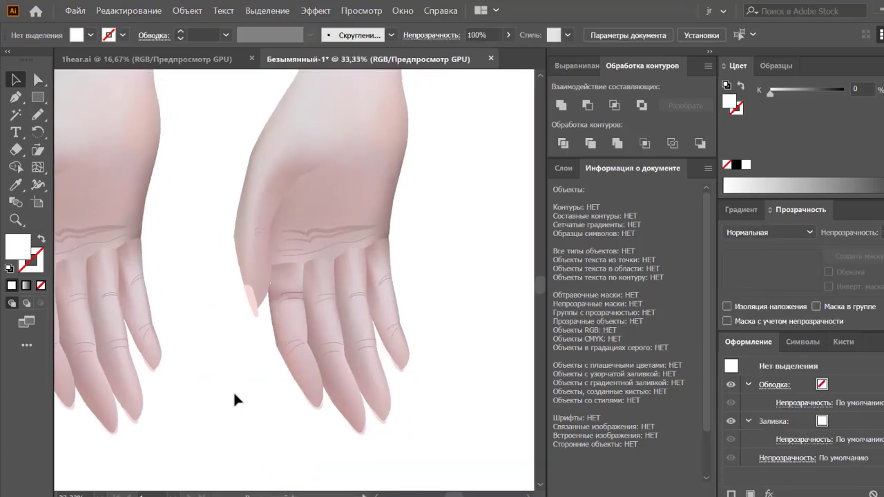
Move and reshape the mesh band on the finger.
key(v)
mouse_move(297, 302)
mouse_down()
mouse_move(306, 348)
mouse_move(277, 350)
mouse_move(323, 312)
mouse_up()
click(277, 350)
click(191, 296)
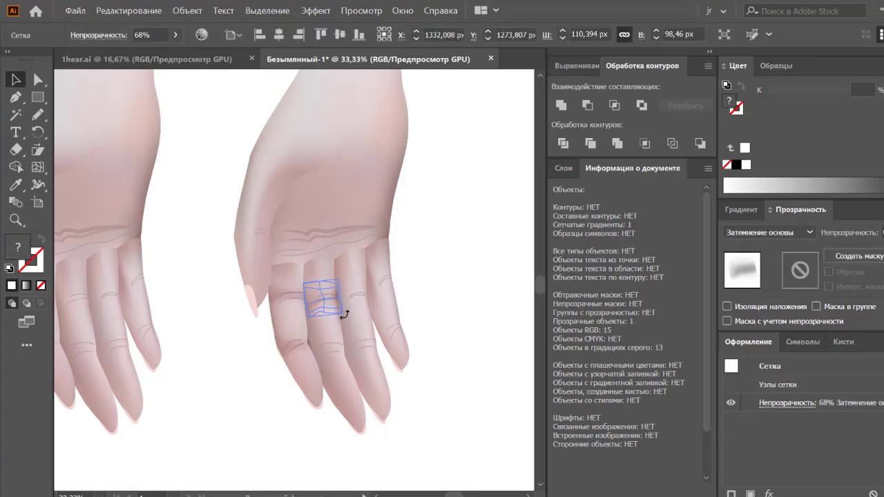
click(434, 264)
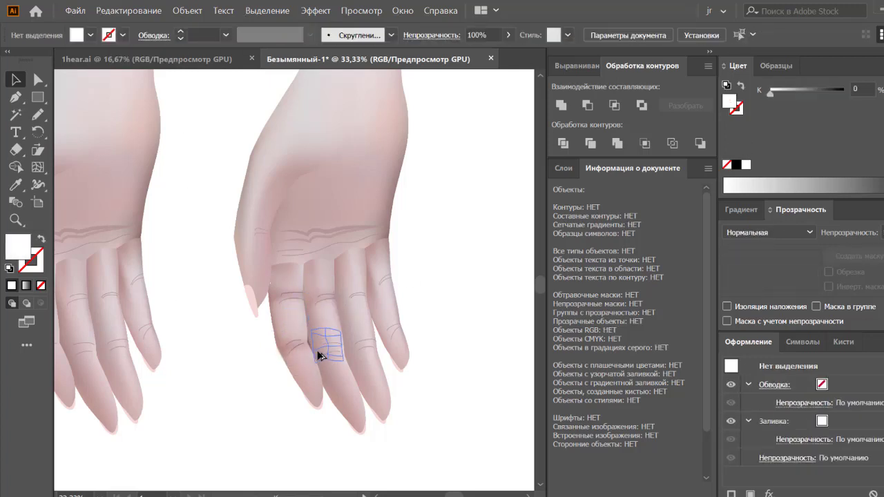
click(318, 355)
Lower the mesh band's opacity to 59%.
click(175, 34)
drag(157, 53, 152, 53)
click(238, 422)
click(346, 369)
Position the shading bands on the middle finger, lower finger and thumb base.
mouse_move(333, 354)
mouse_down()
mouse_move(354, 299)
mouse_move(350, 355)
mouse_up()
click(375, 316)
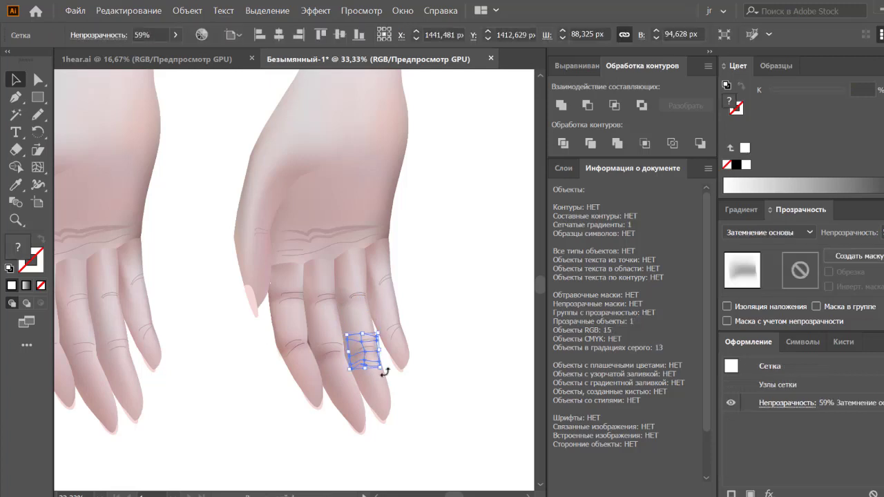
click(380, 364)
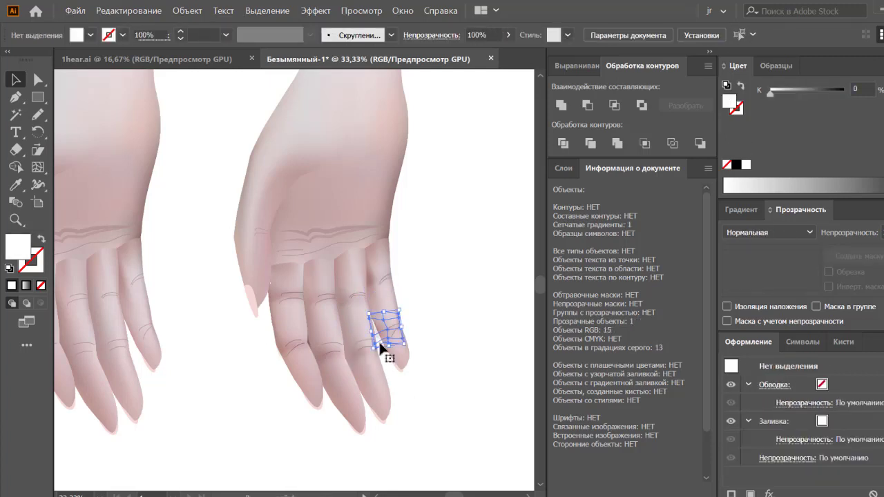
mouse_move(372, 285)
mouse_down()
mouse_move(389, 332)
mouse_move(412, 344)
mouse_move(242, 272)
mouse_move(246, 252)
mouse_up()
click(450, 326)
scroll(449, 326, up, 1)
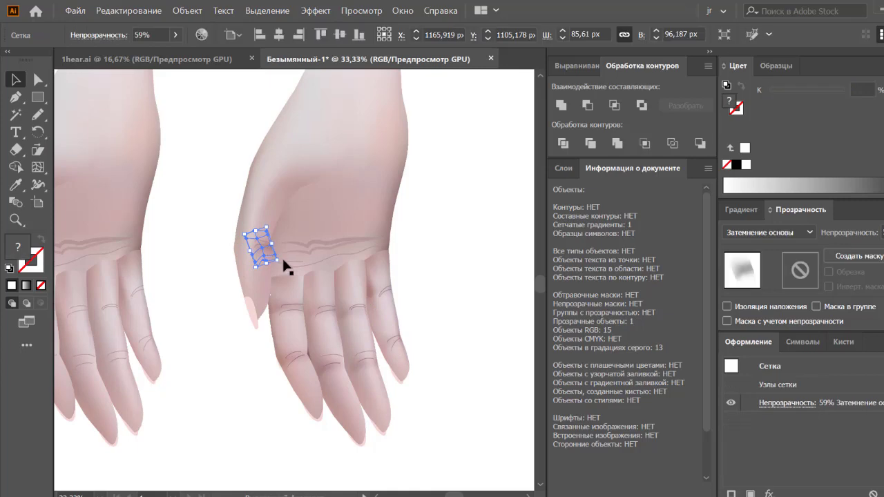
click(156, 35)
click(225, 295)
scroll(226, 295, up, 1)
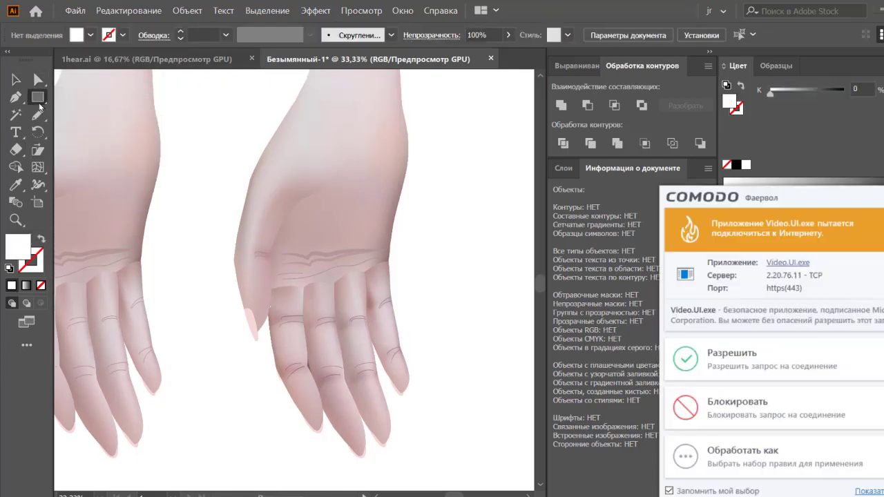
Draw a closed shape across the palm, fill it white and add a mesh line.
key(n)
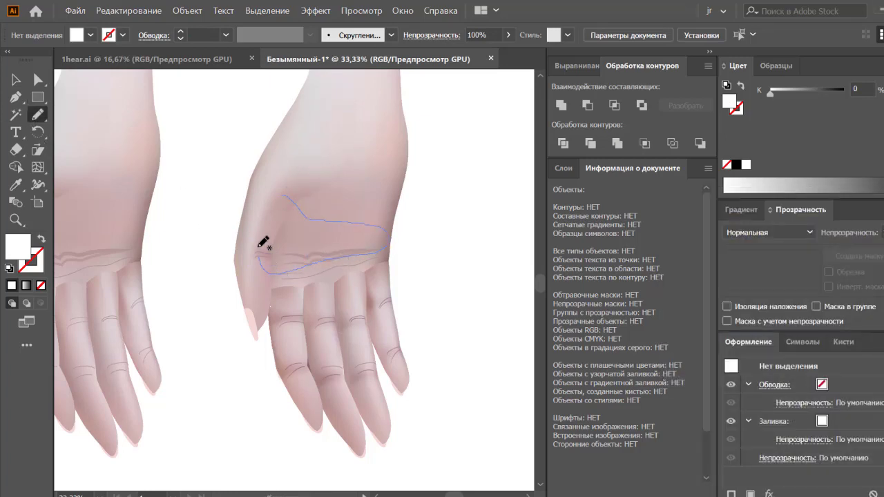
mouse_move(263, 242)
mouse_down()
mouse_move(296, 193)
mouse_move(302, 220)
mouse_up()
key(v)
click(326, 209)
key(ctrl+shift+a)
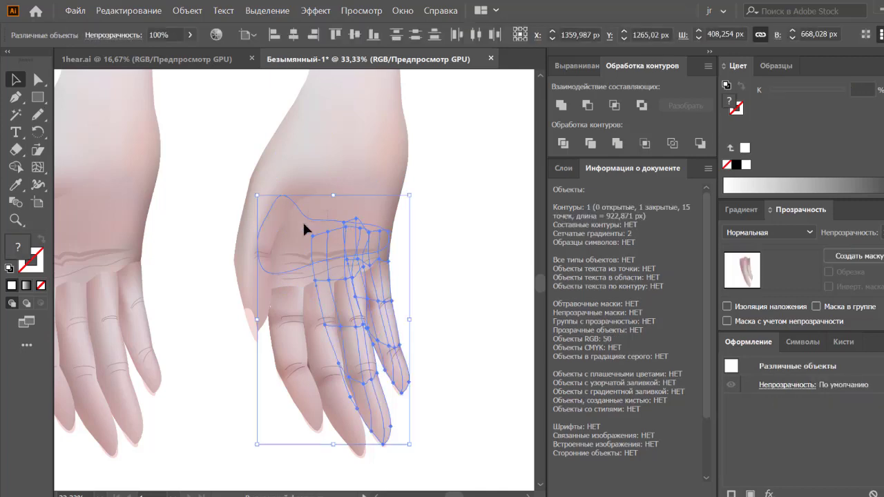
click(303, 221)
click(744, 147)
click(39, 166)
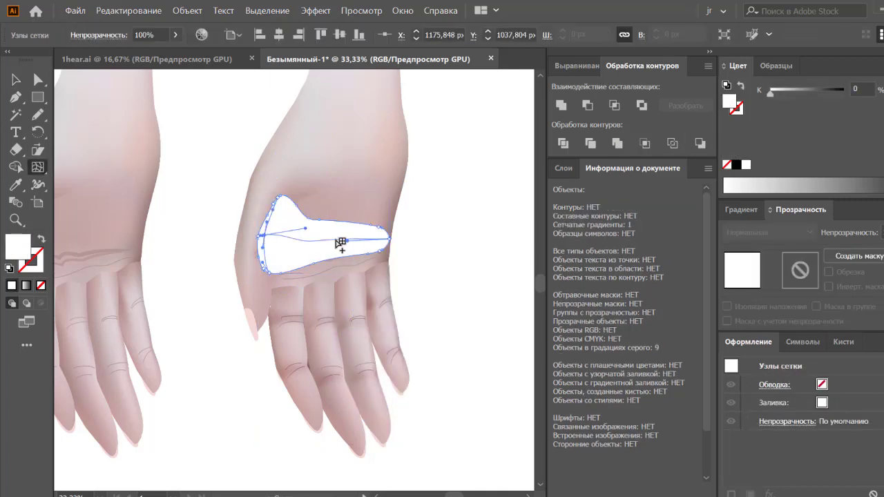
Set the palm shape's mesh points to grey, darkening its left end.
key(a)
key(ctrl+shift+a)
click(291, 257)
click(798, 90)
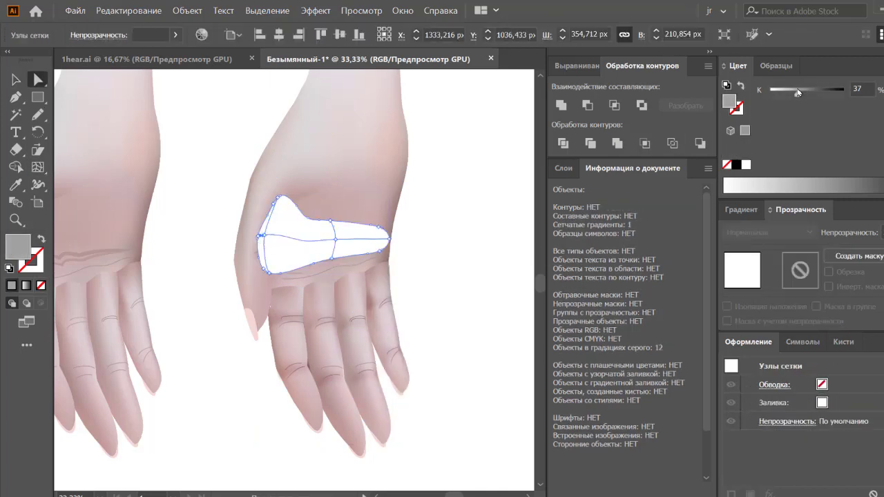
click(267, 238)
scroll(266, 238, up, 1)
scroll(276, 255, up, 1)
click(299, 282)
drag(798, 90, 801, 91)
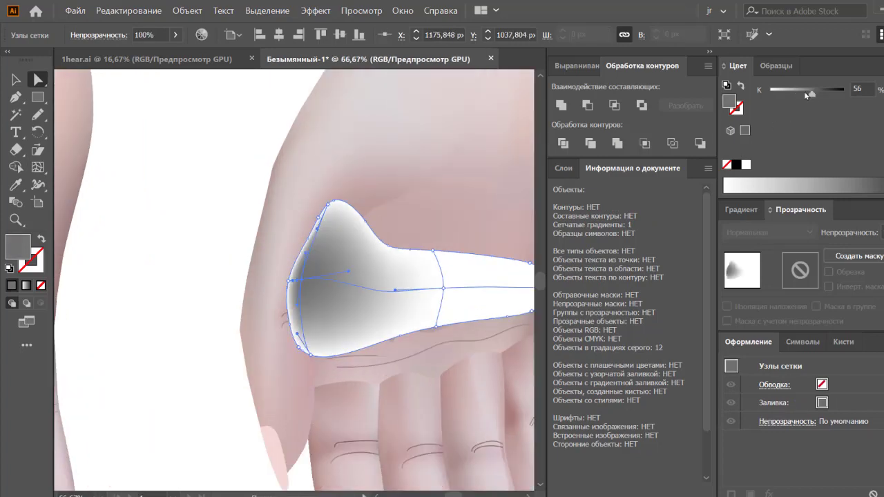
Give the palm shape the Multiply blend mode, then deselect.
scroll(144, 169, right, 3)
key(v)
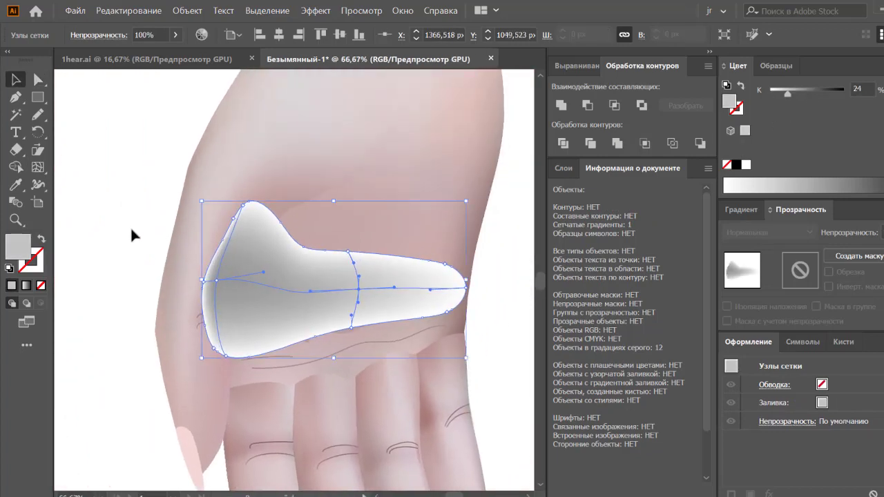
click(769, 232)
click(760, 284)
click(198, 315)
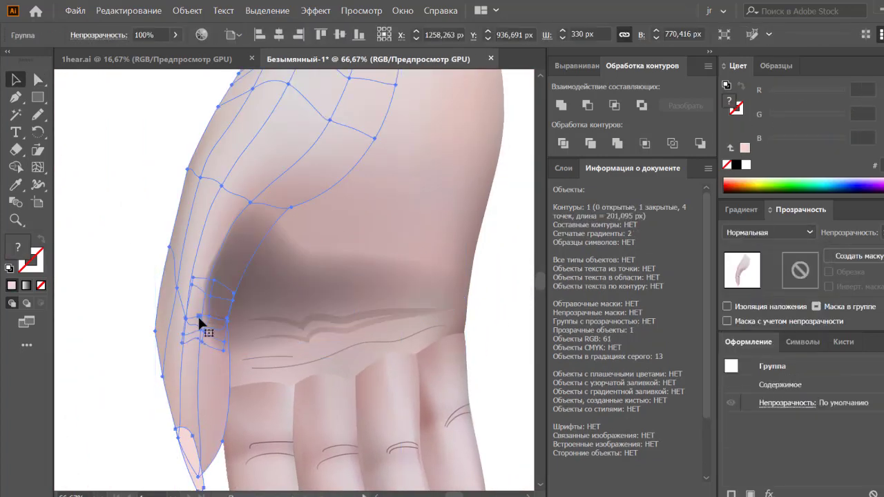
click(114, 313)
Lighten a palm-shadow mesh point to 23% black.
click(228, 297)
key(a)
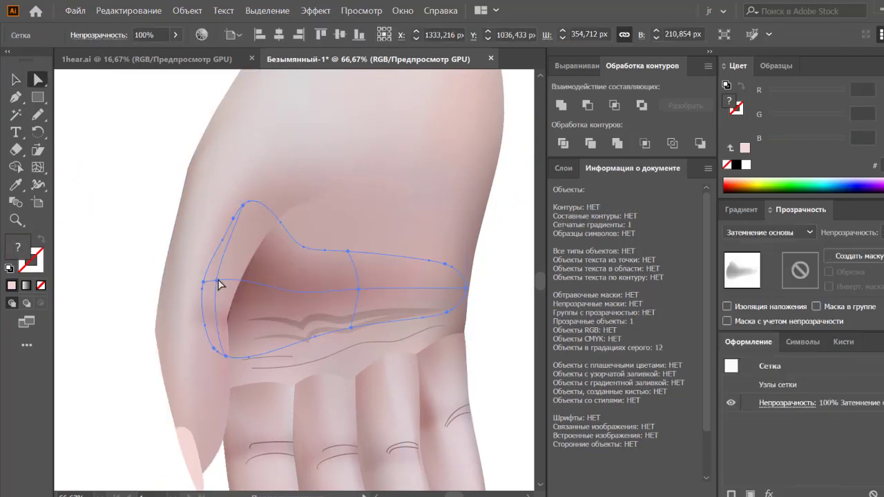
click(216, 280)
drag(800, 99, 788, 94)
click(517, 278)
Lighten another palm-shadow point to 15% black and zoom out to view both hands.
key(ctrl+minus)
key(ctrl+minus)
key(ctrl+minus)
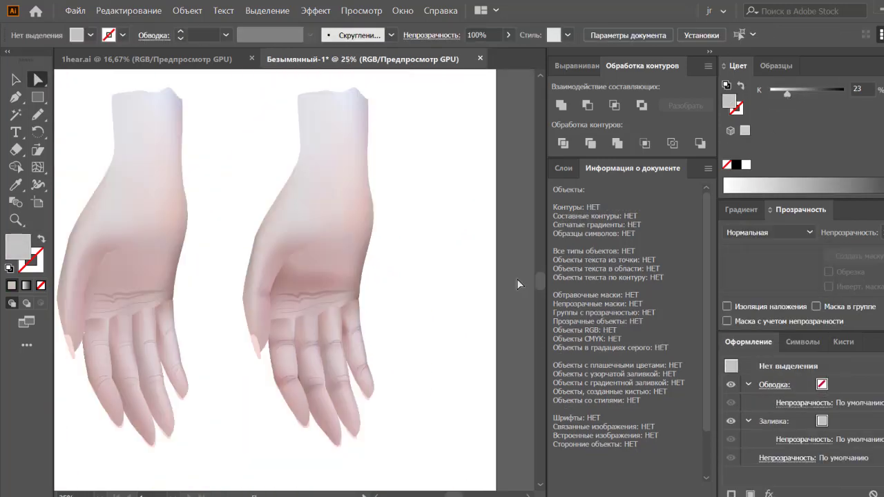
key(ctrl+minus)
key(ctrl+plus)
click(325, 290)
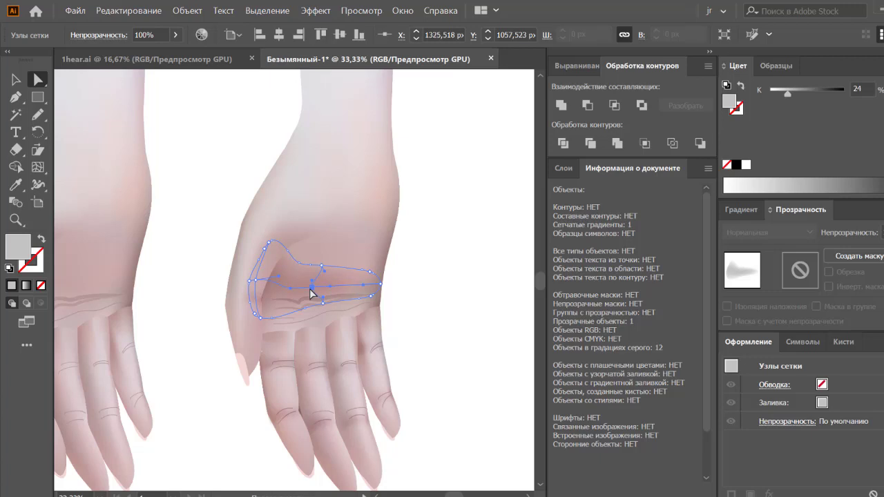
click(254, 283)
click(256, 299)
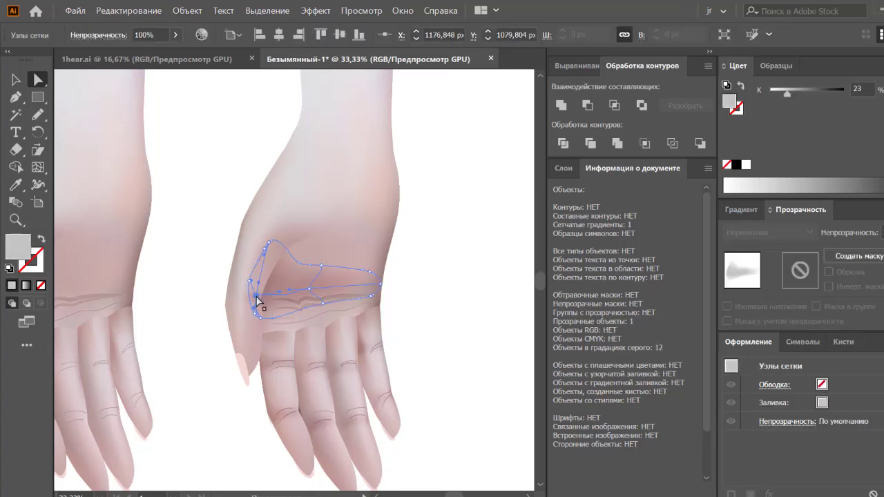
click(302, 290)
key(v)
click(456, 284)
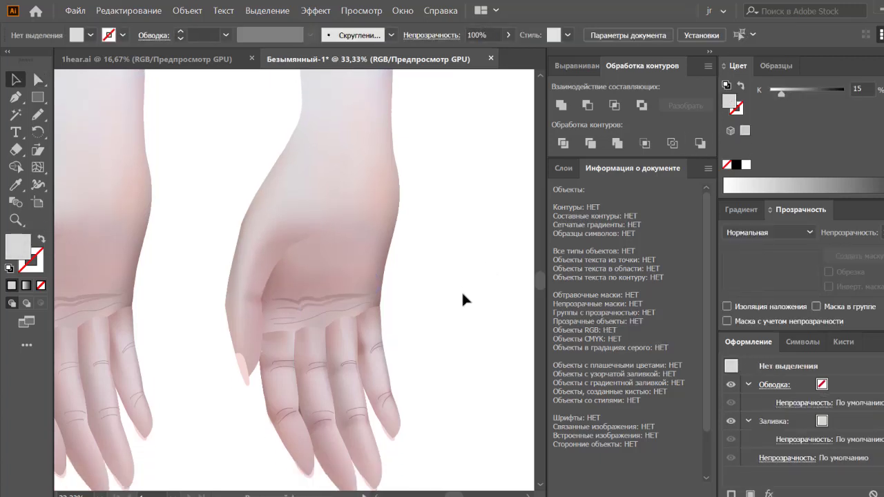
key(ctrl+minus)
Run FreeStockMaster_v10 on the right hand, removing stray points and unpainted objects.
drag(400, 308, 254, 399)
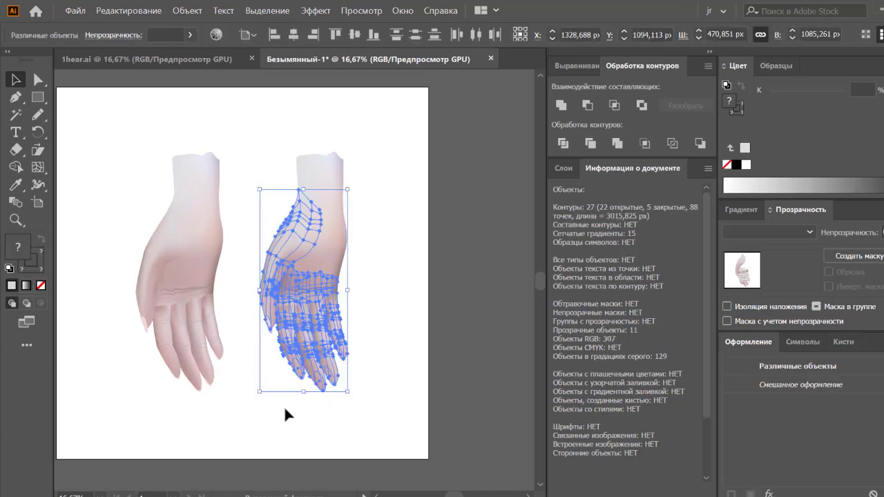
click(73, 10)
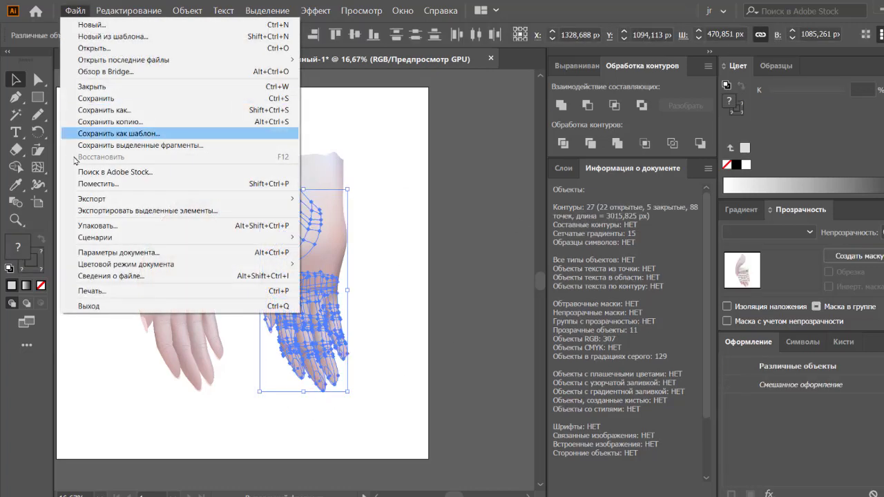
mouse_move(94, 237)
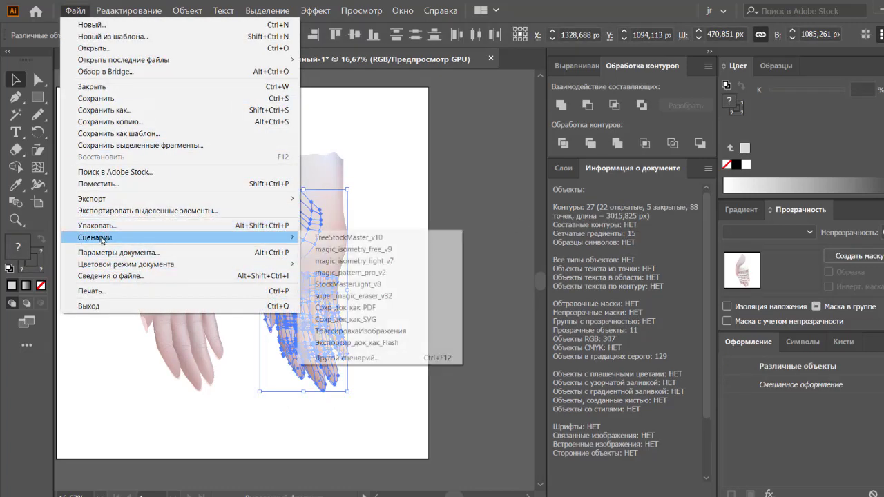
click(371, 239)
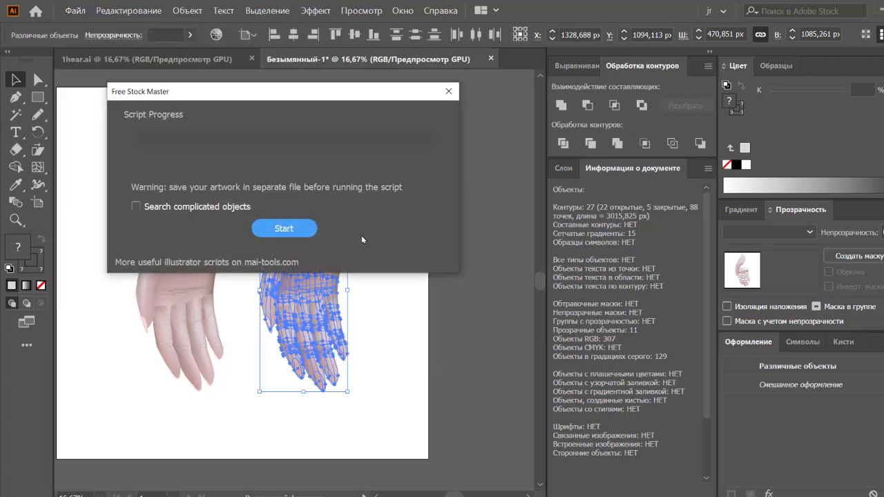
click(316, 230)
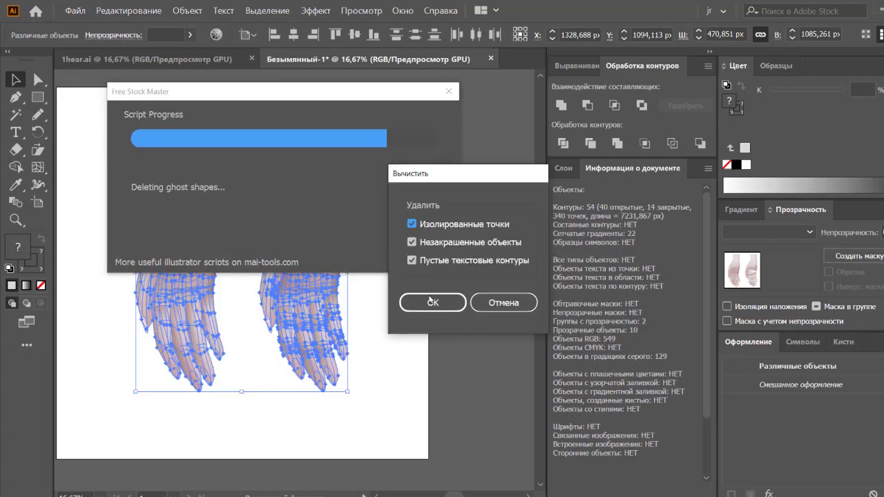
click(431, 302)
click(391, 206)
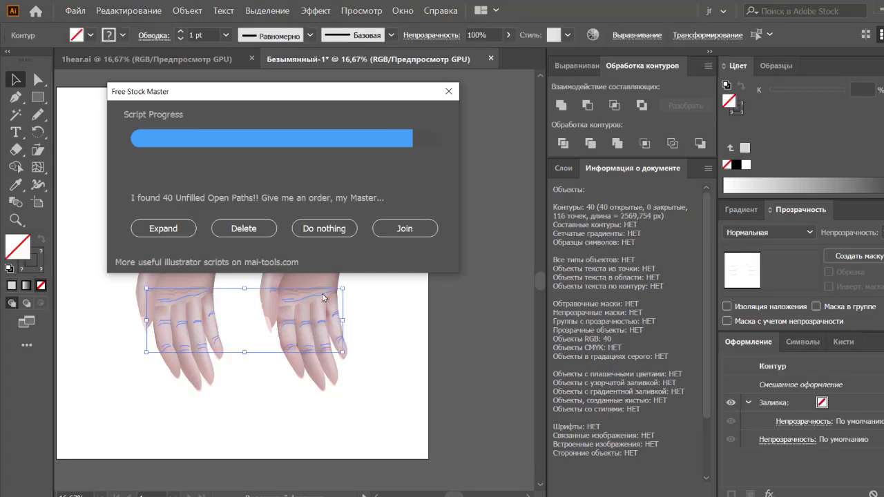
Expand the 40 open unfilled paths, clean up unused panel items, and close the script.
click(166, 229)
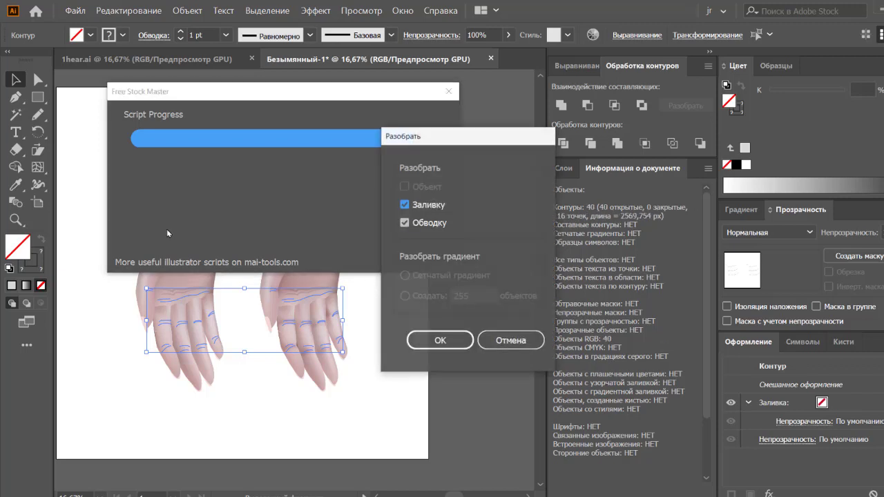
click(441, 342)
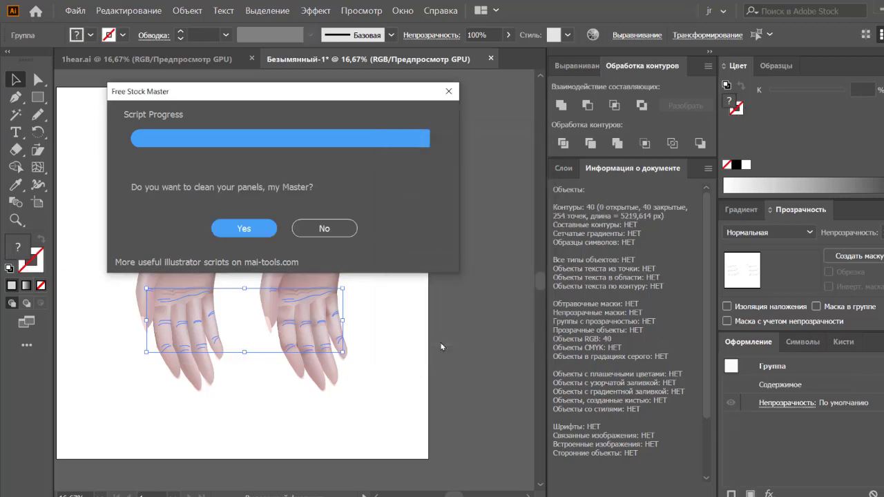
click(245, 228)
click(284, 206)
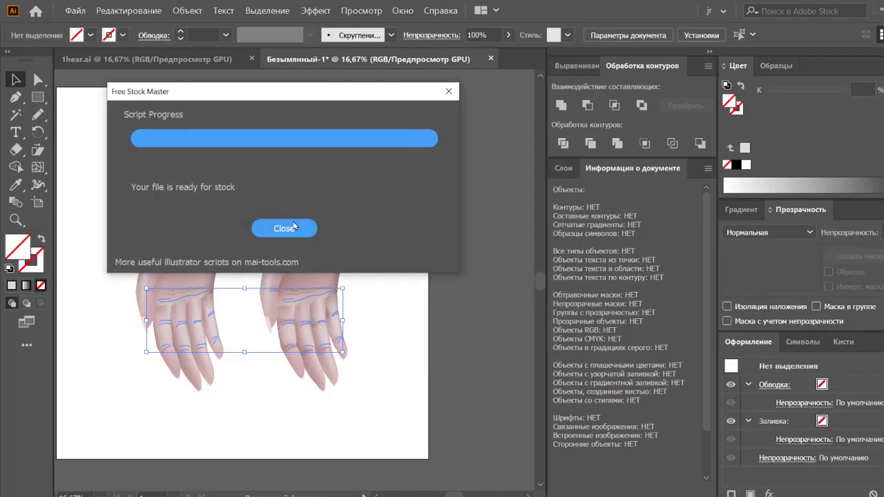
click(293, 228)
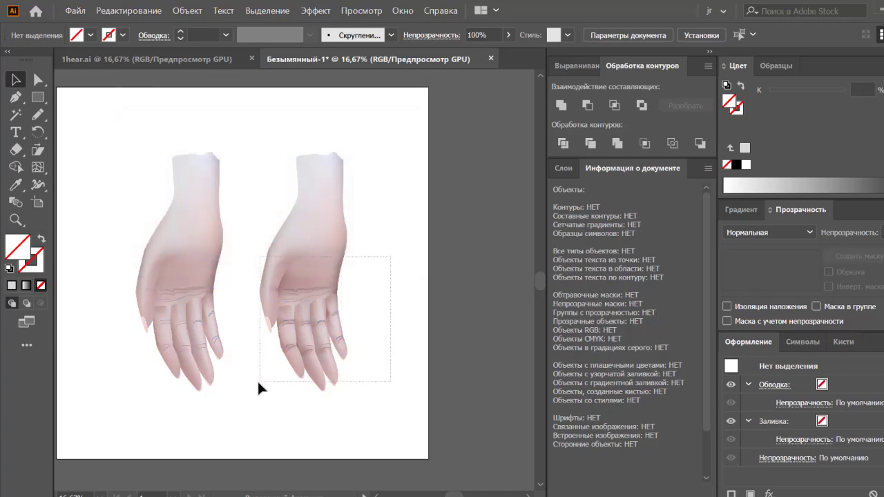
drag(284, 379, 258, 382)
Zoom into the right hand and Magic Wand-select the crease lines.
click(371, 325)
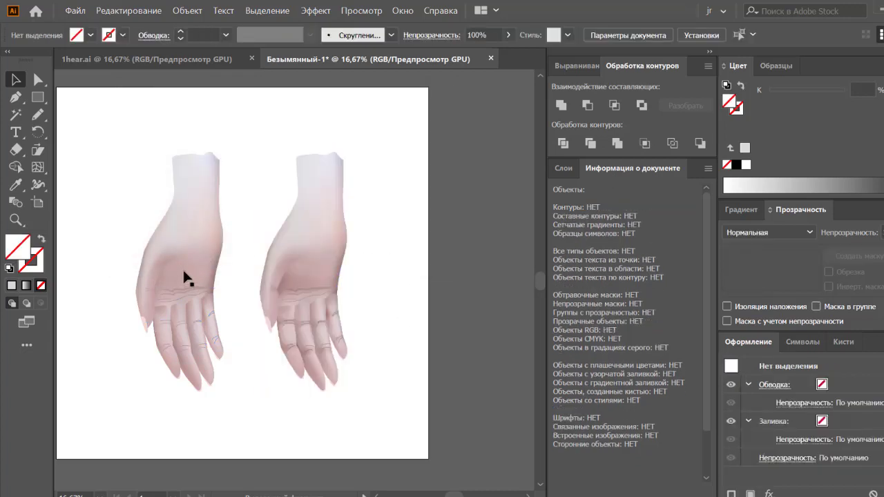
key(ctrl+plus)
key(ctrl+plus)
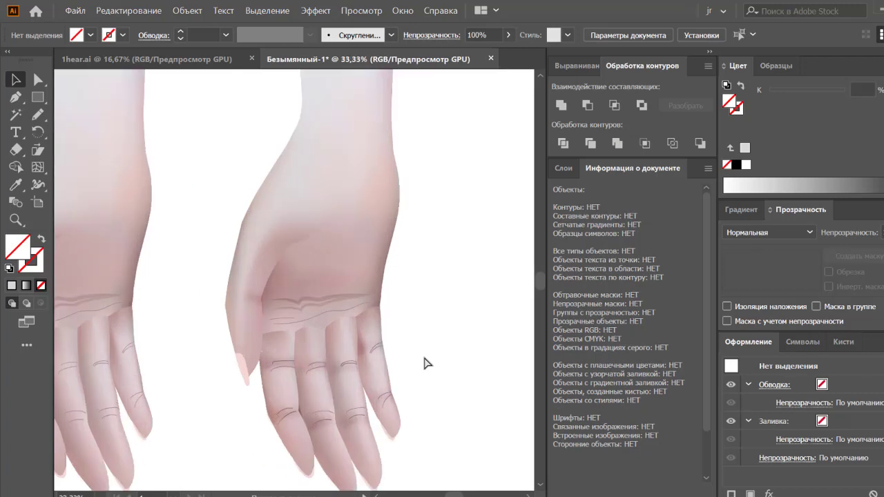
key(ctrl+plus)
drag(457, 351, 428, 309)
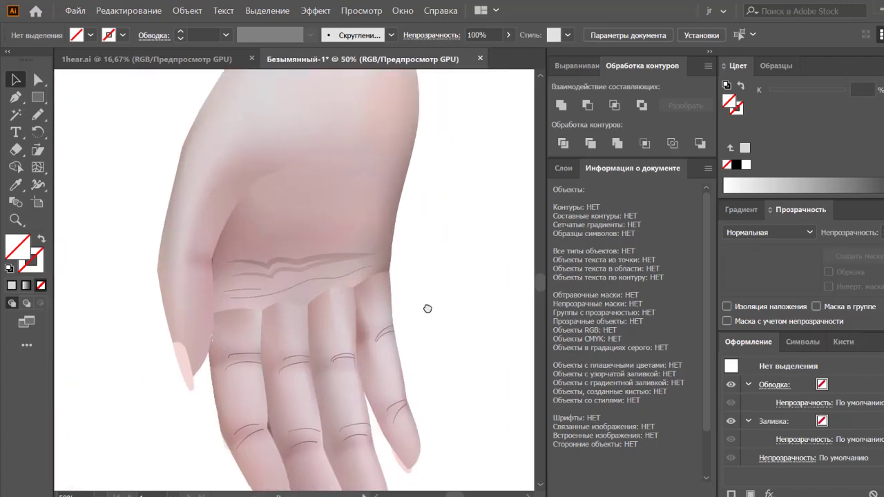
click(16, 114)
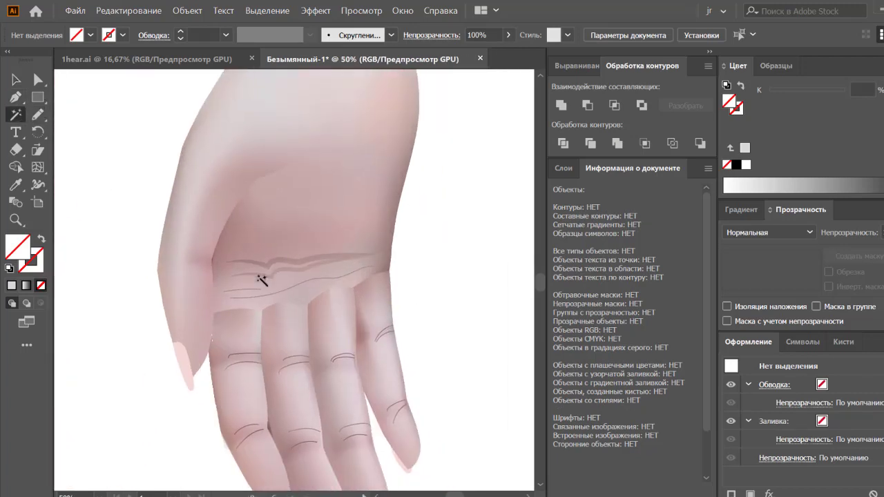
click(387, 334)
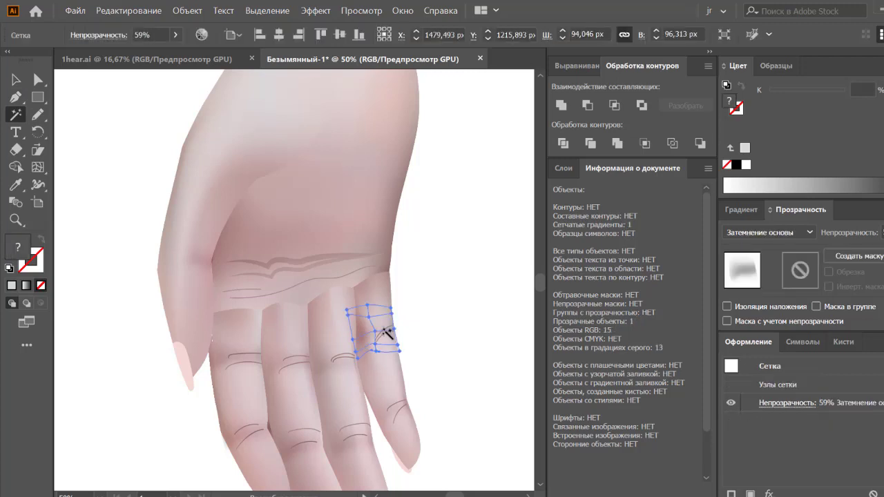
click(387, 335)
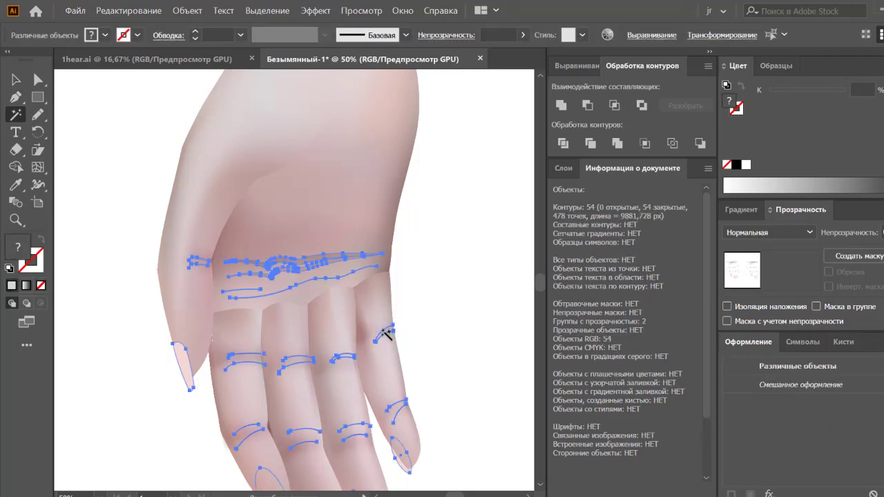
Set the Magic Wand fill tolerance to 1 and reselect the creases.
scroll(384, 333, down, 2)
double_click(17, 121)
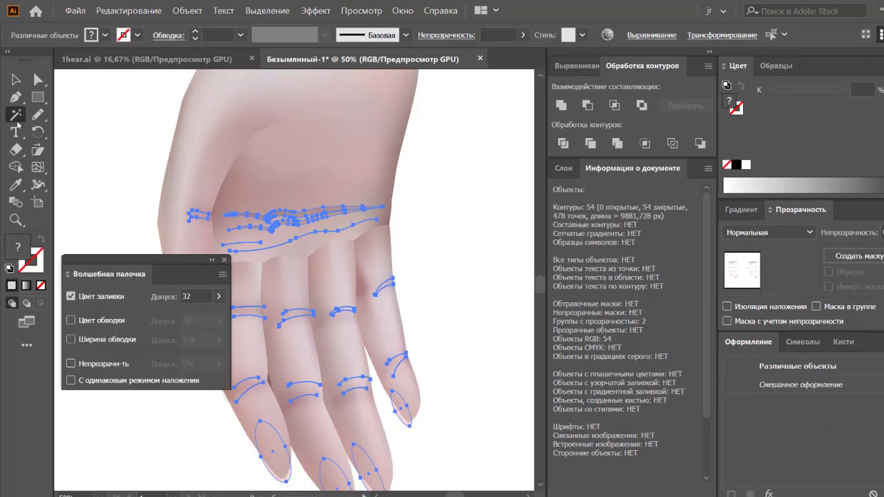
double_click(210, 296)
text(1)
click(393, 287)
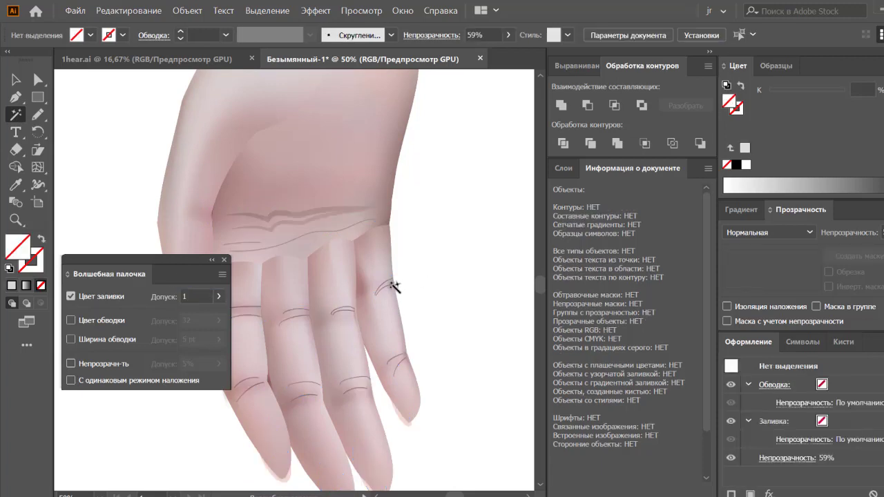
click(385, 285)
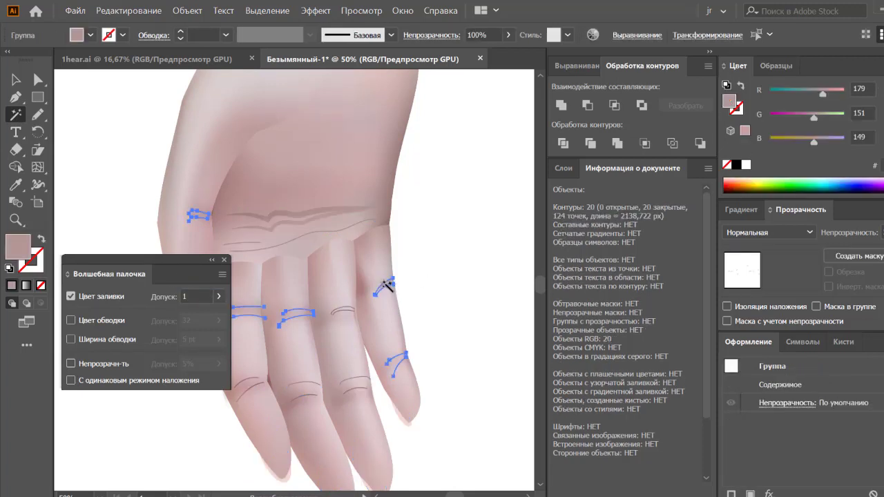
click(224, 260)
Try adding finger creases and meshes to the selection, then clear it.
shift+click(308, 217)
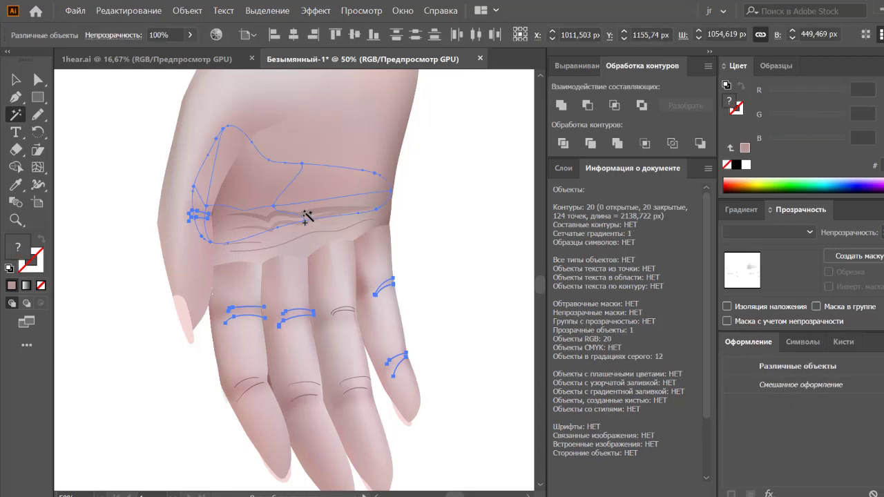
shift+click(259, 252)
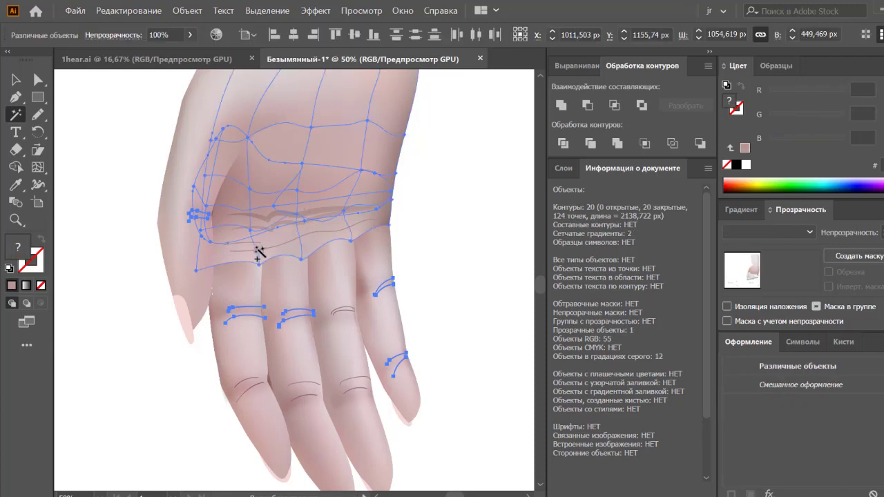
click(464, 244)
click(355, 228)
key(ctrl+shift+a)
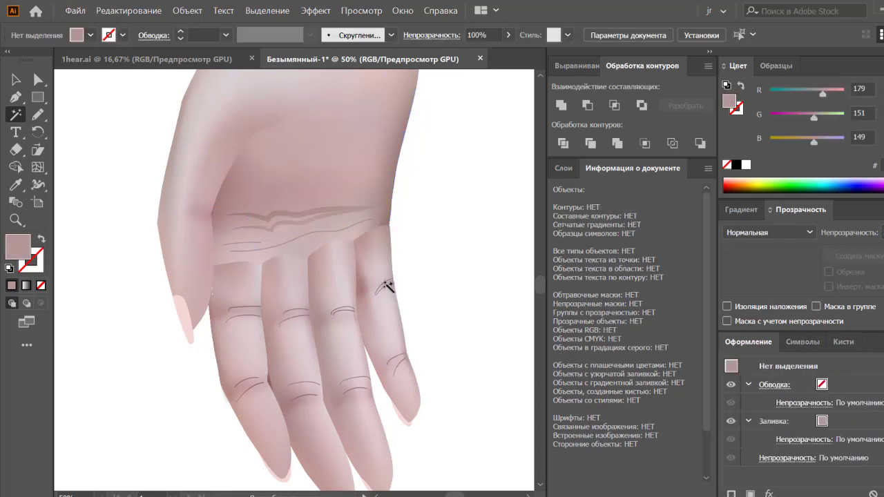
click(386, 283)
shift+click(350, 310)
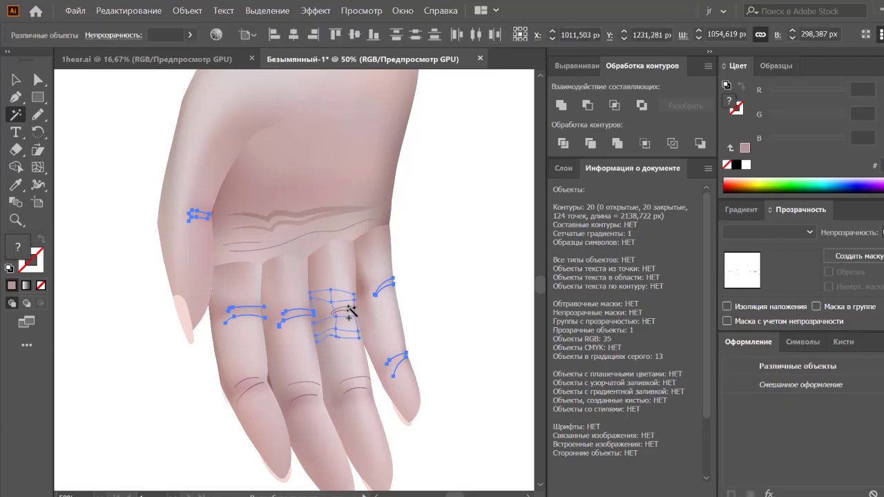
click(519, 367)
key(v)
click(342, 309)
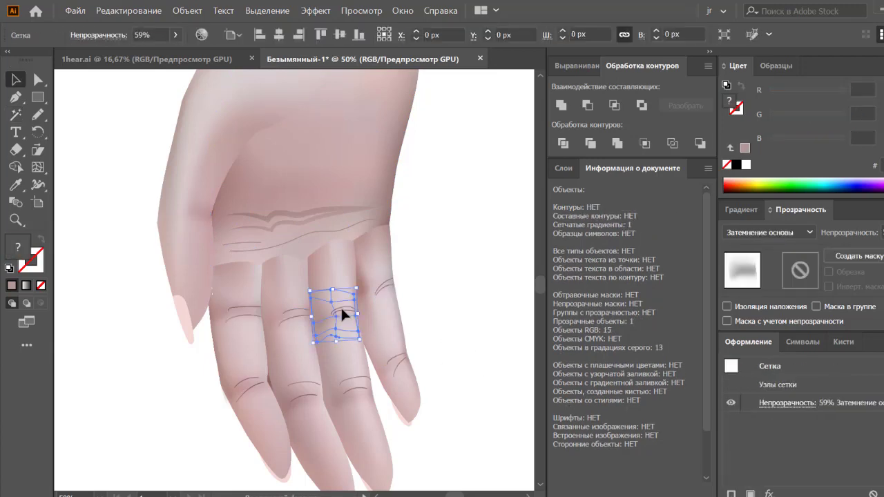
click(152, 223)
Magic Wand-select matching crease lines plus finger meshes, then clear the selection.
click(16, 114)
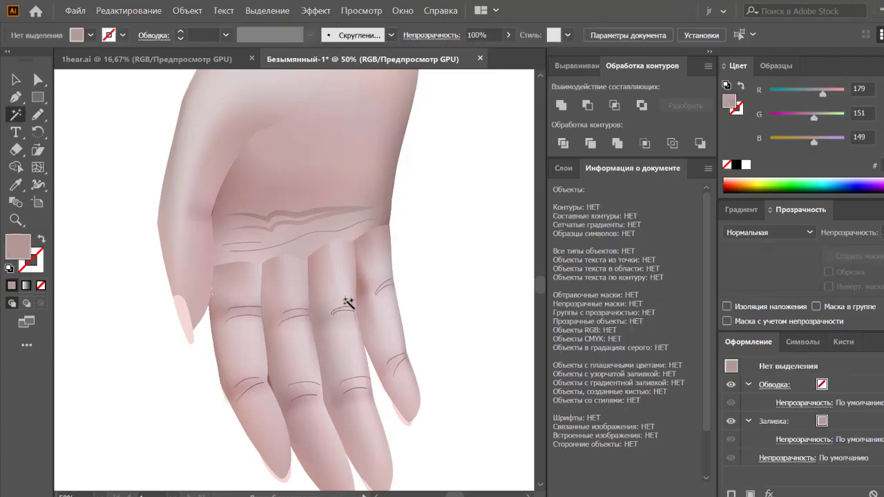
click(340, 311)
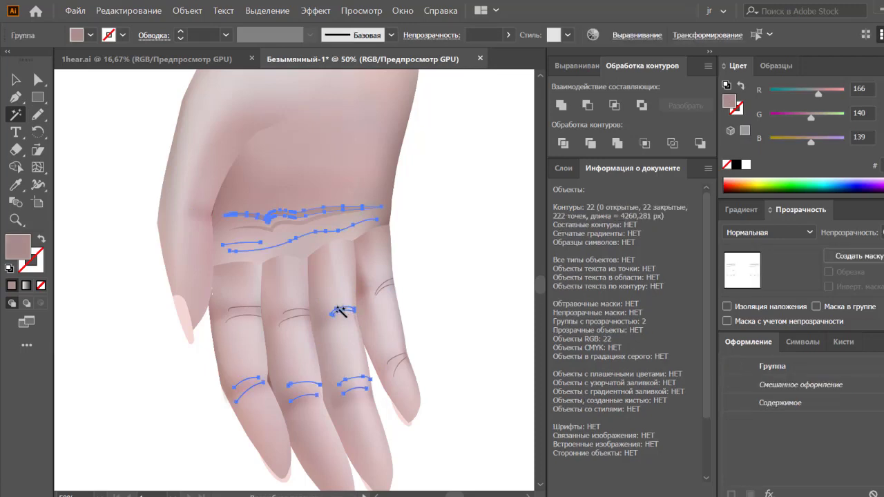
key(v)
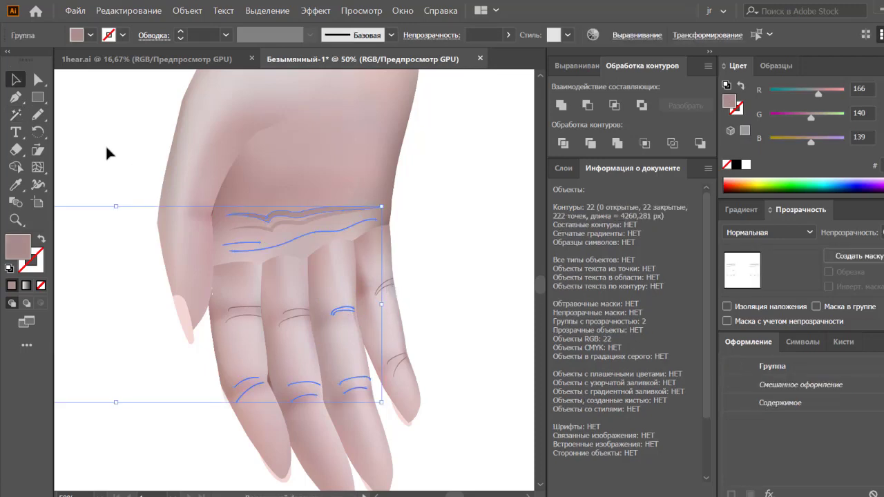
click(16, 114)
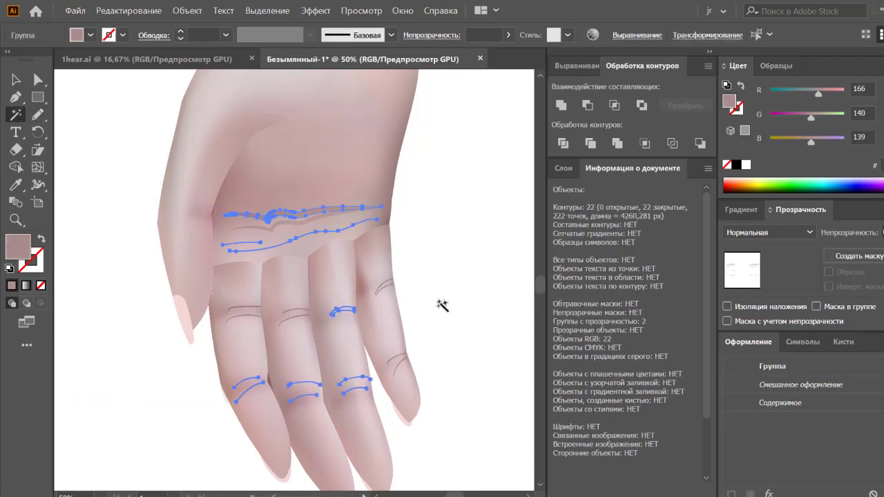
shift+click(390, 288)
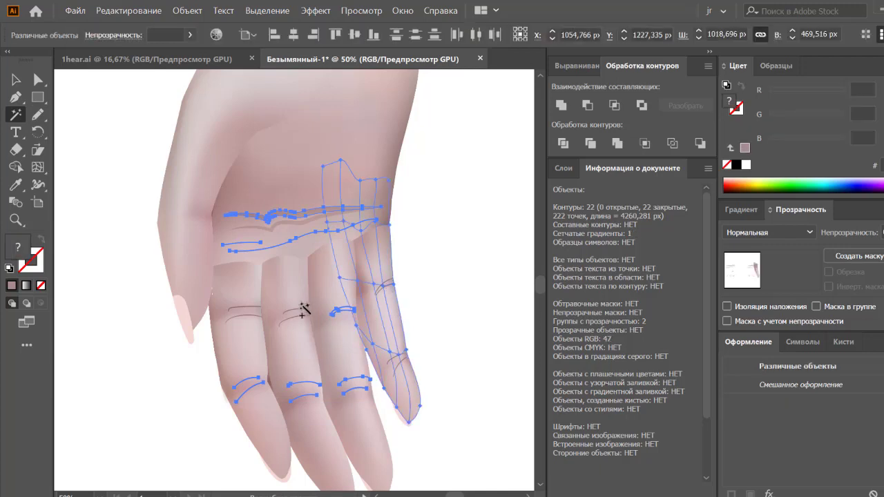
shift+click(301, 311)
click(16, 80)
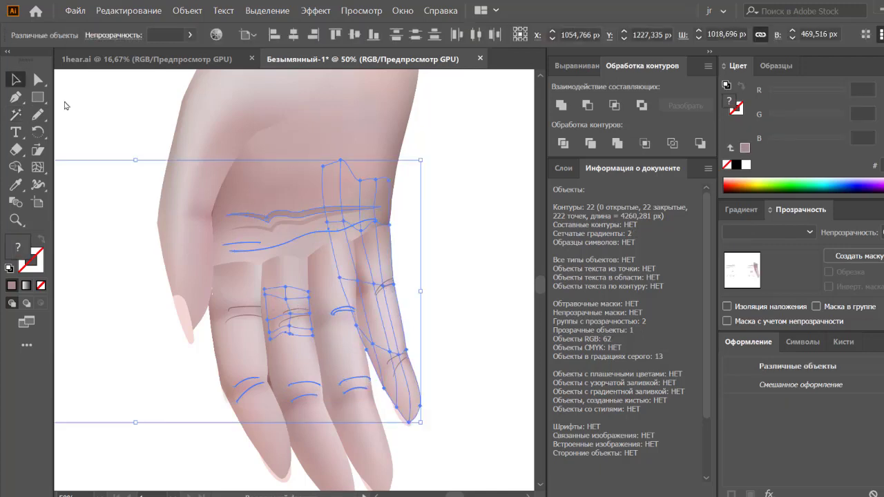
click(136, 126)
click(391, 304)
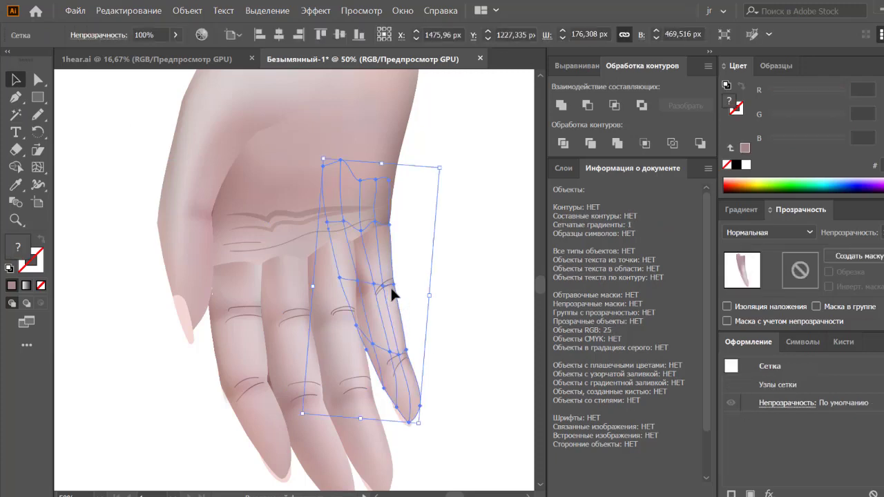
shift+click(390, 286)
Magic Wand-select all matching crease strokes, undoing the last addition.
click(15, 114)
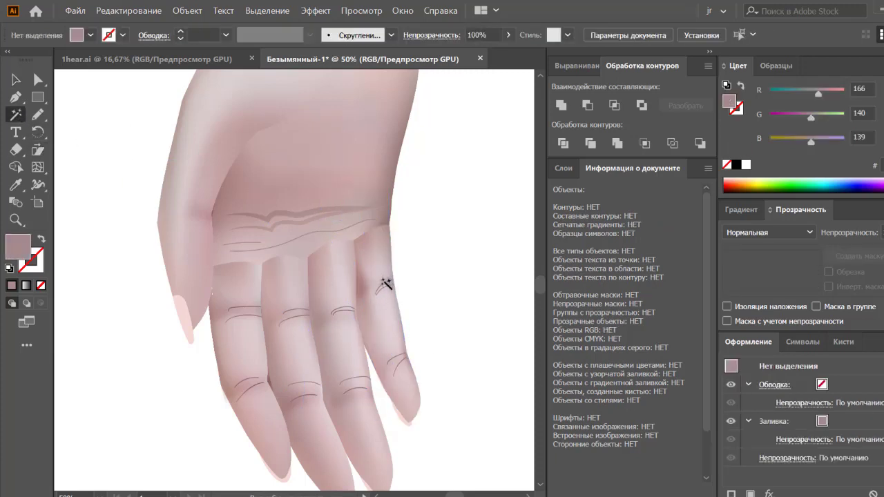
click(385, 283)
shift+click(346, 312)
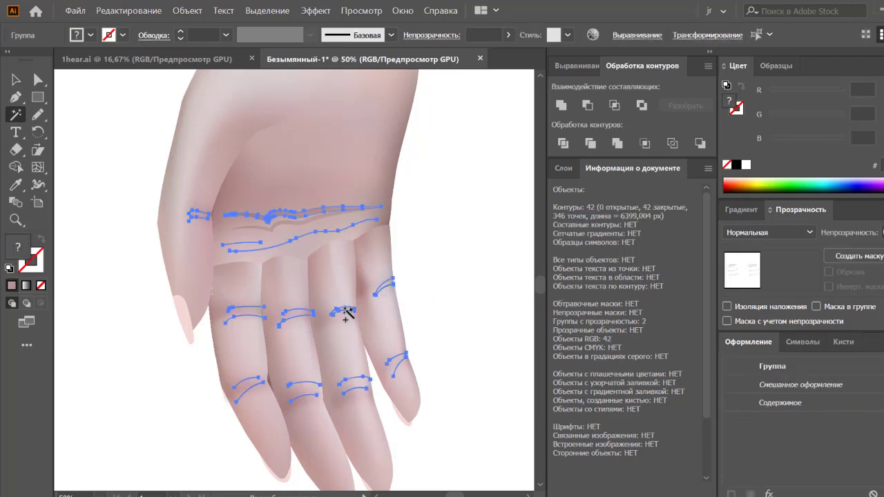
click(392, 318)
key(ctrl+z)
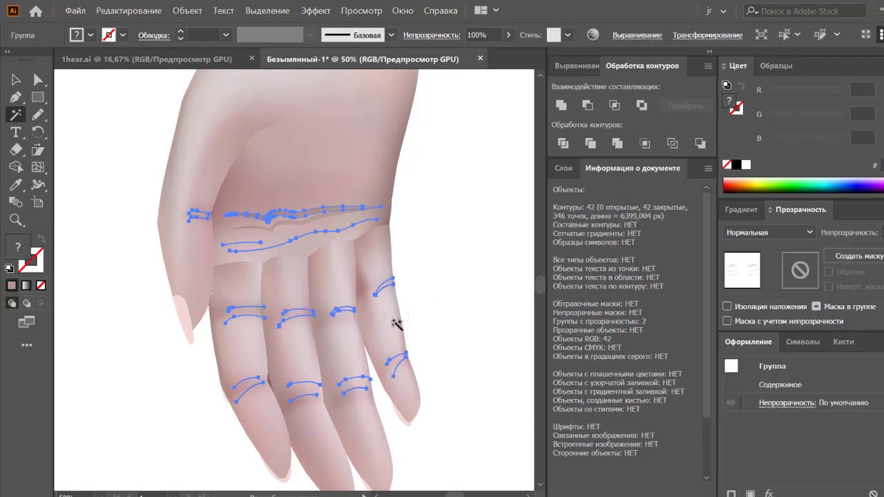
Lower the crease group's opacity to about 57%, then deselect.
click(16, 79)
click(225, 34)
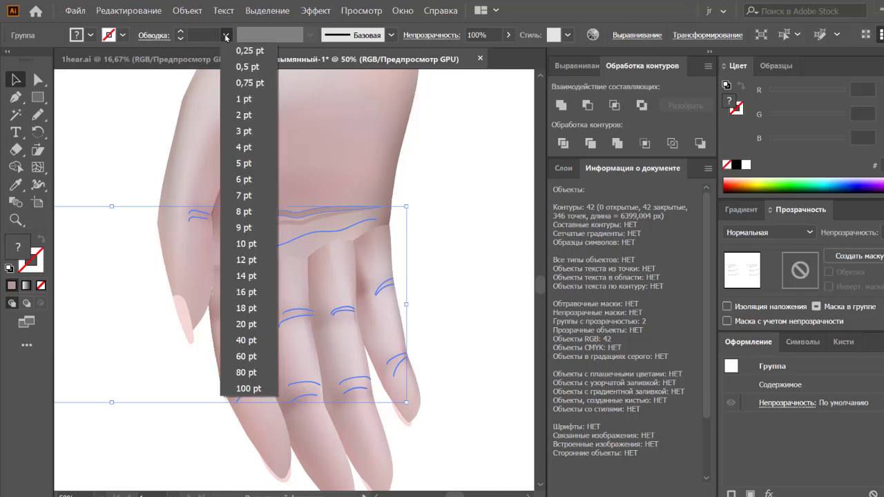
click(513, 46)
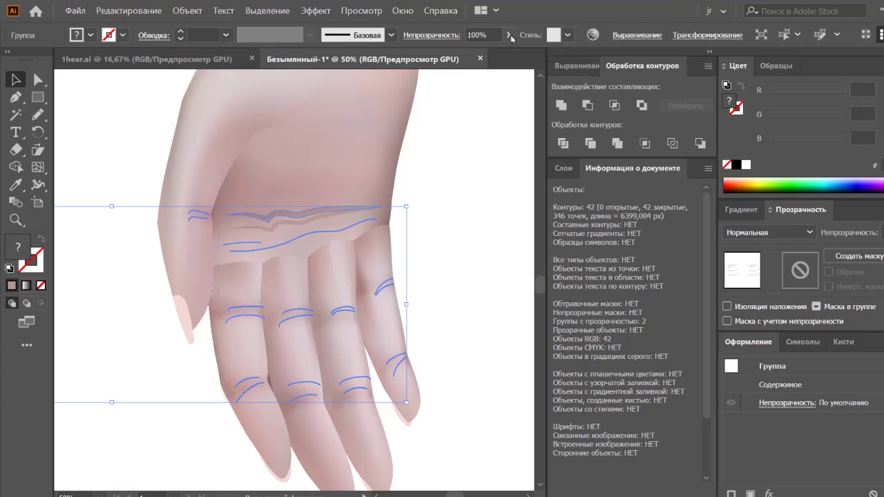
click(509, 35)
drag(509, 53, 483, 54)
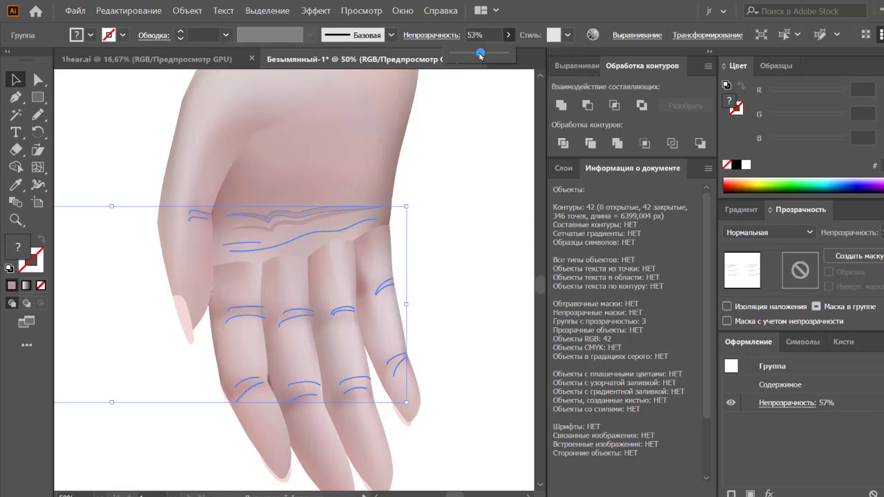
click(491, 127)
Lock the palm mesh with Ctrl+2 and check the palm crease paths.
click(294, 223)
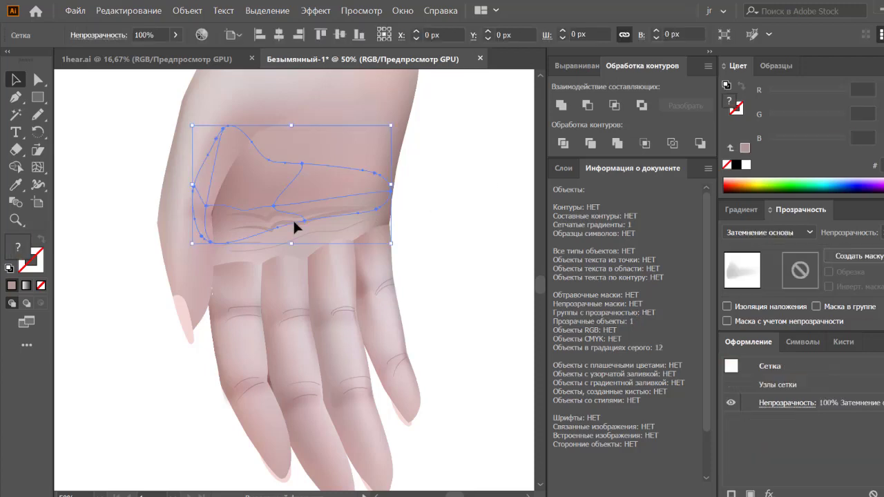
key(ctrl+2)
click(287, 219)
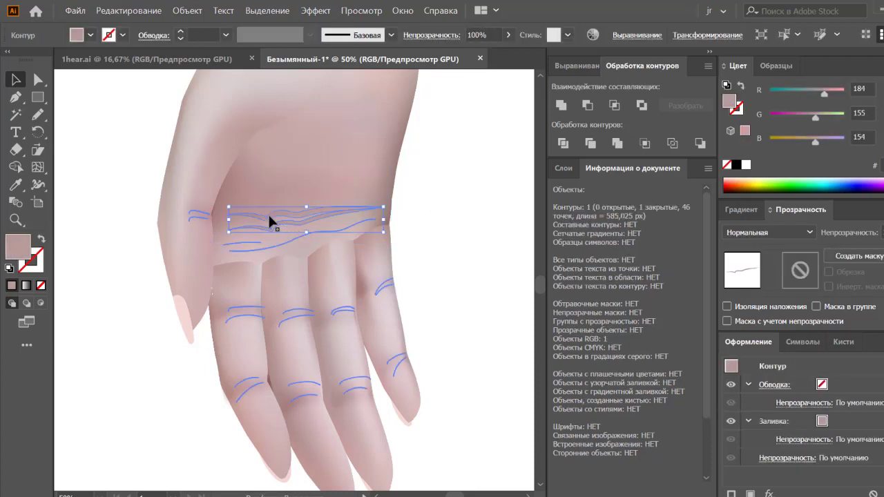
click(269, 221)
click(488, 246)
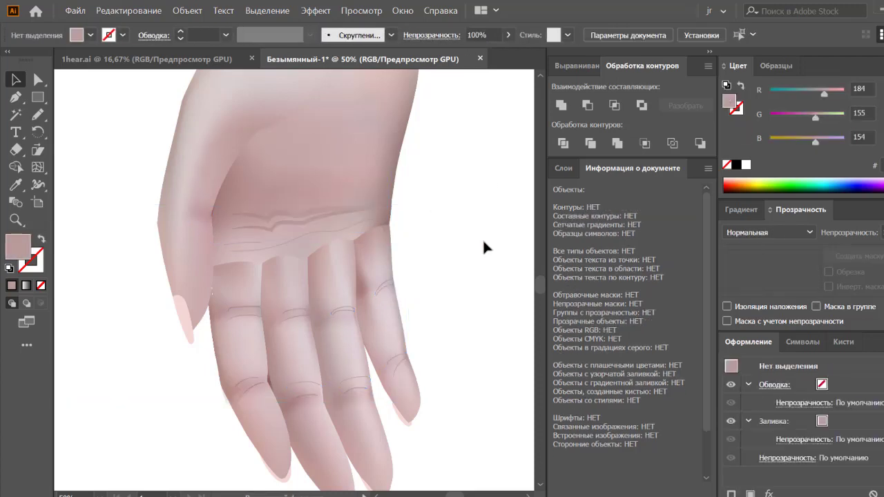
Zoom out to fit both hands and test-select the right hand.
key(ctrl+0)
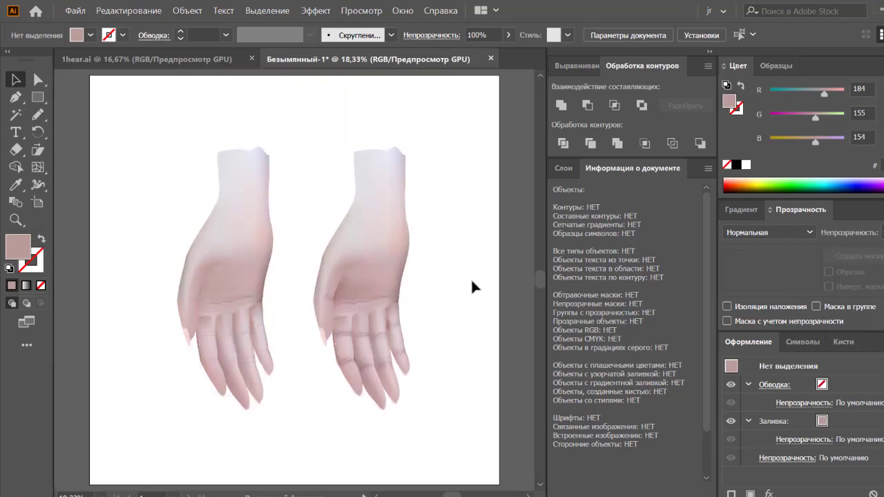
click(470, 280)
click(121, 212)
drag(288, 198, 442, 428)
click(297, 311)
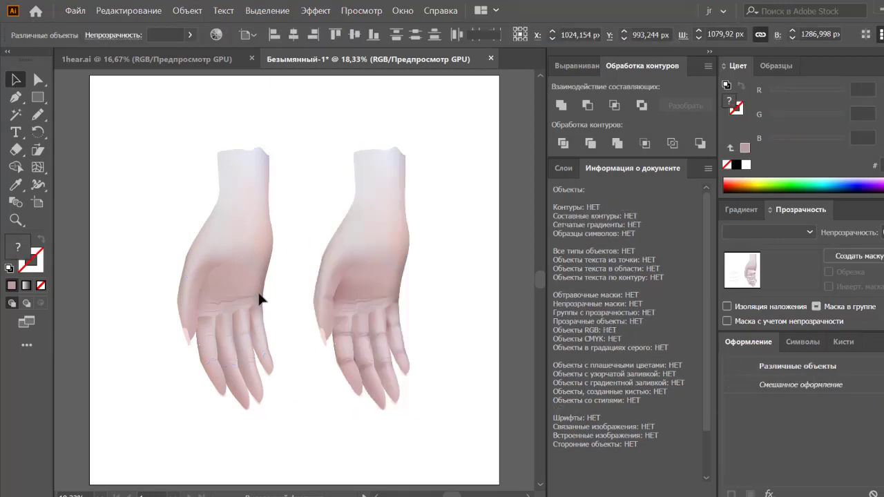
Delete the left hand and move the remaining hand to the artboard's left side.
key(a)
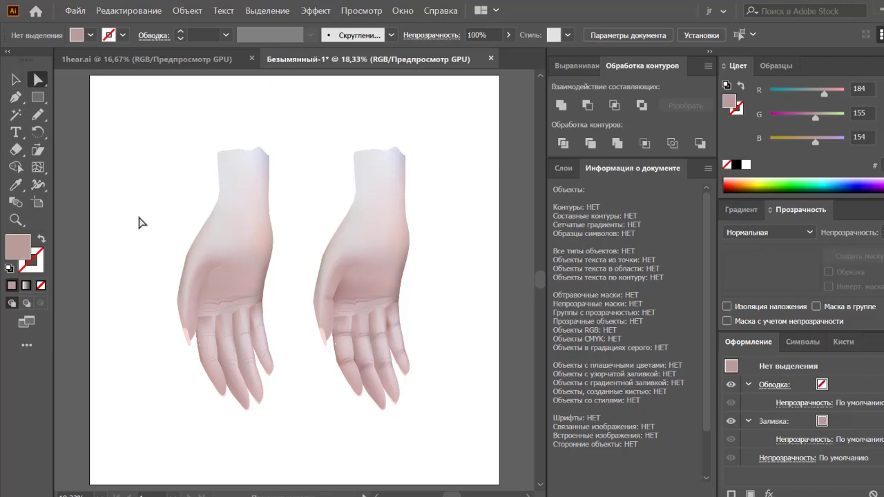
drag(140, 216, 298, 440)
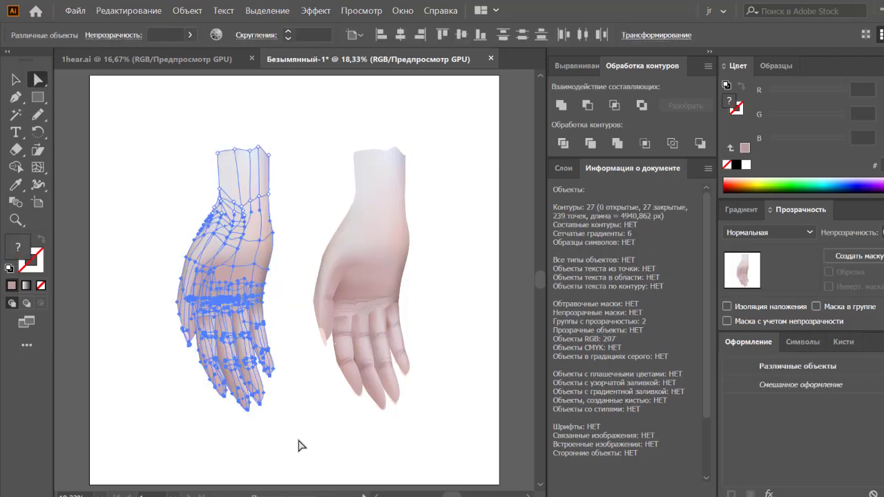
key(Delete)
drag(142, 104, 227, 240)
key(v)
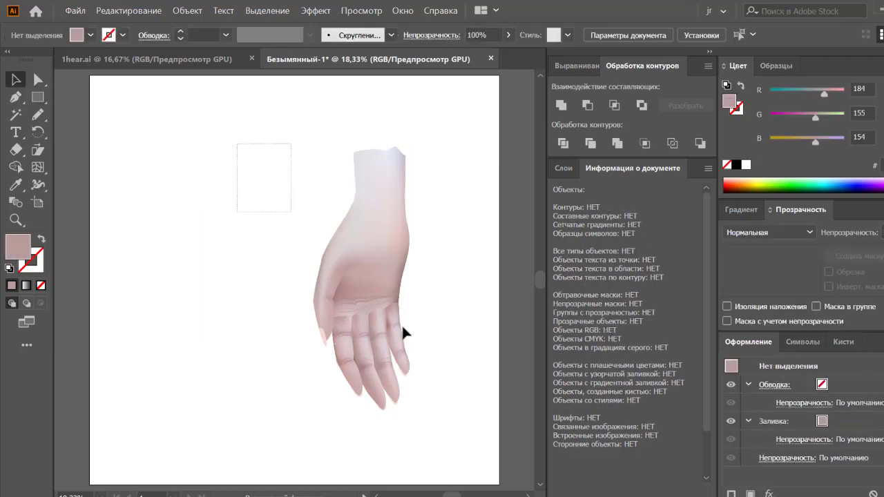
click(402, 327)
mouse_move(384, 320)
mouse_down()
mouse_move(255, 319)
mouse_move(160, 206)
mouse_move(343, 474)
mouse_up()
Place a mirrored copy of the hand to its right with the Reflect tool.
click(38, 132)
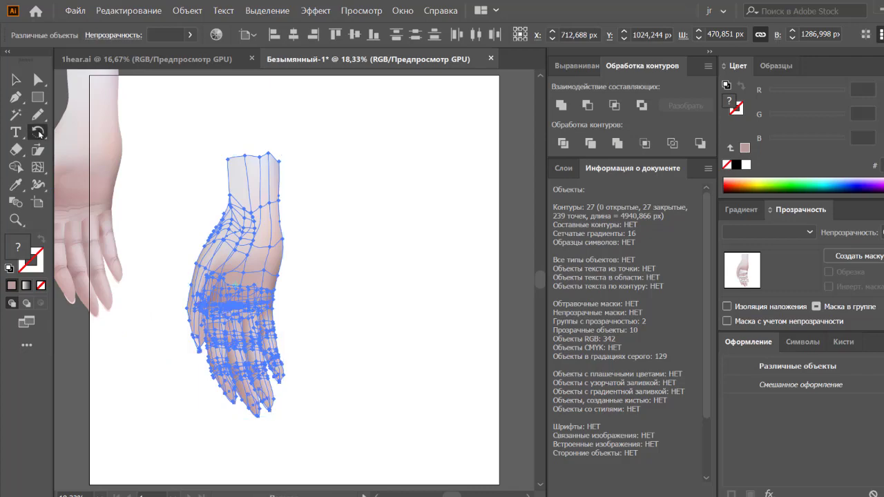
drag(40, 133, 103, 169)
click(290, 207)
drag(263, 248, 329, 262)
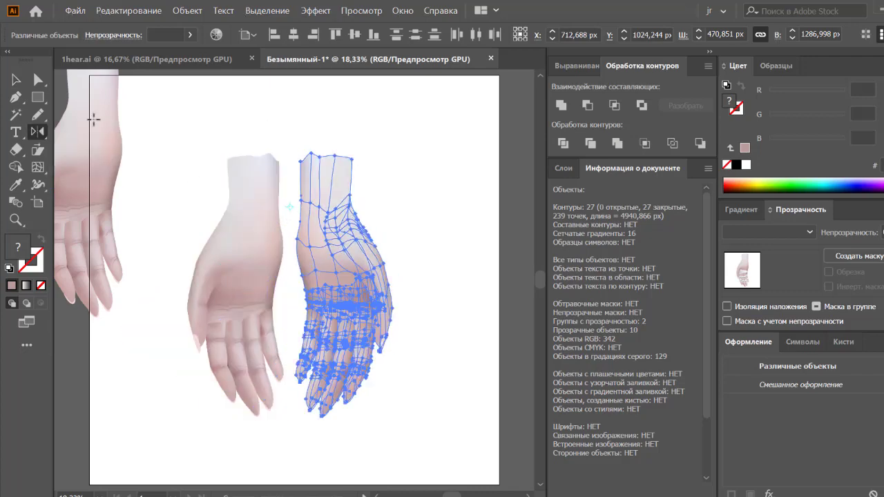
key(v)
click(413, 177)
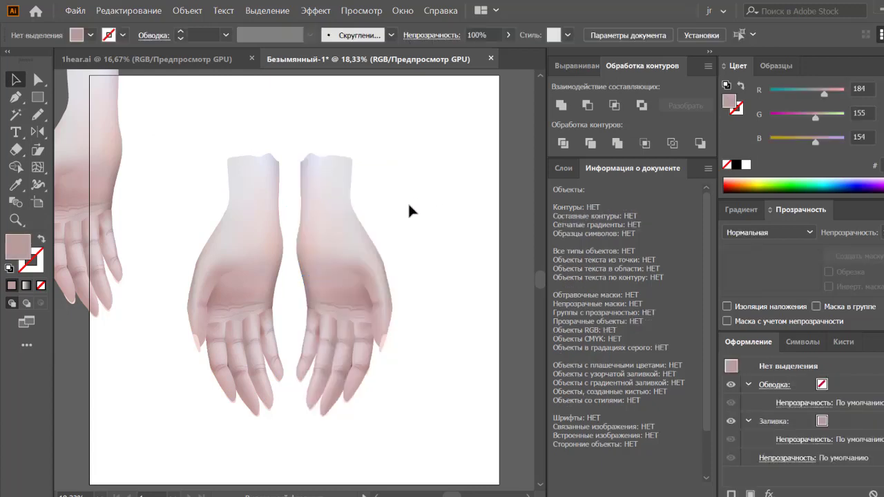
key(n)
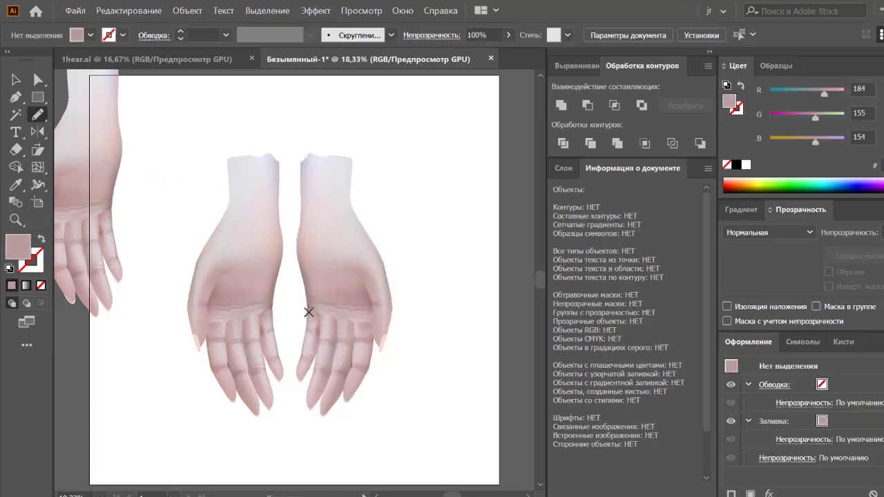
In 1hear.ai, select the two small orange beads.
key(v)
click(146, 62)
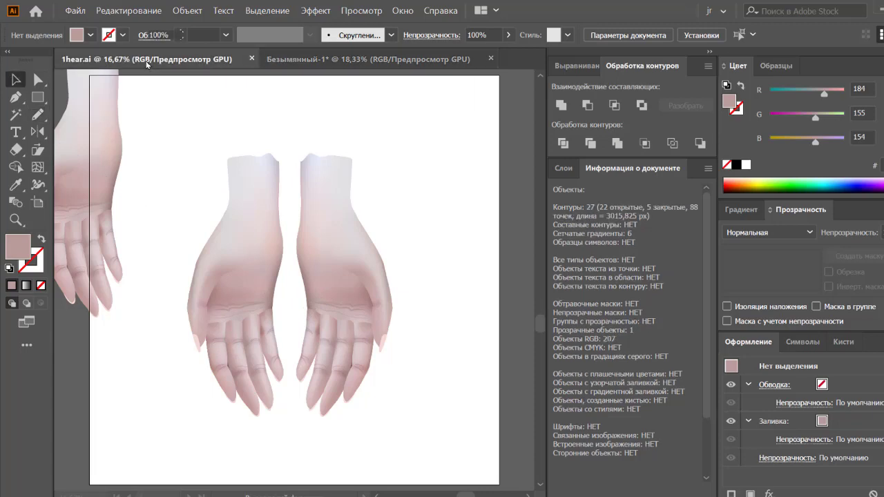
click(231, 233)
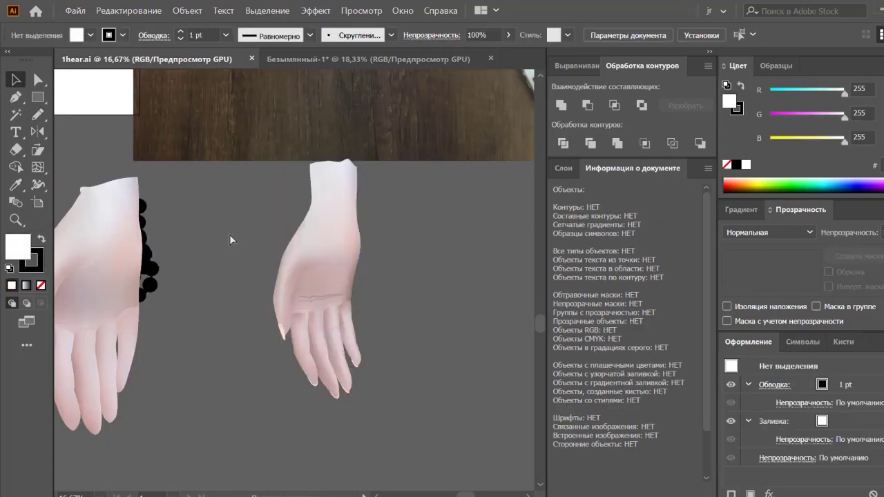
scroll(230, 234, down, 2)
drag(154, 180, 223, 240)
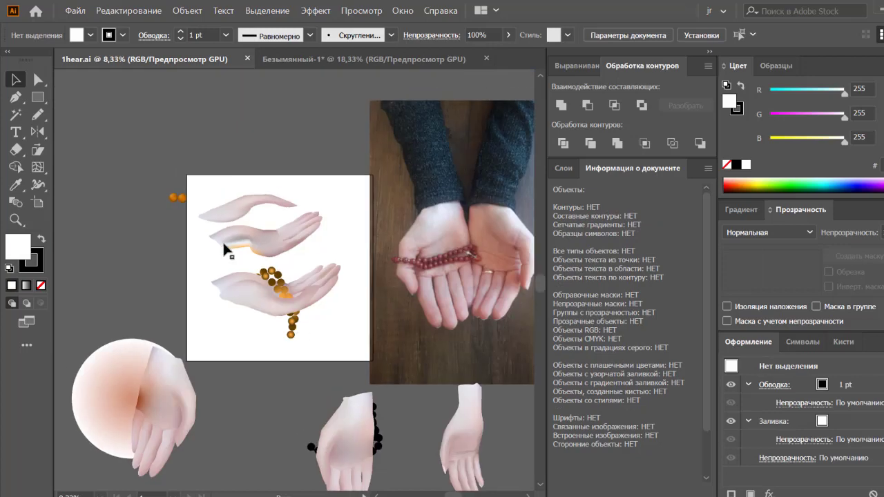
drag(165, 191, 187, 217)
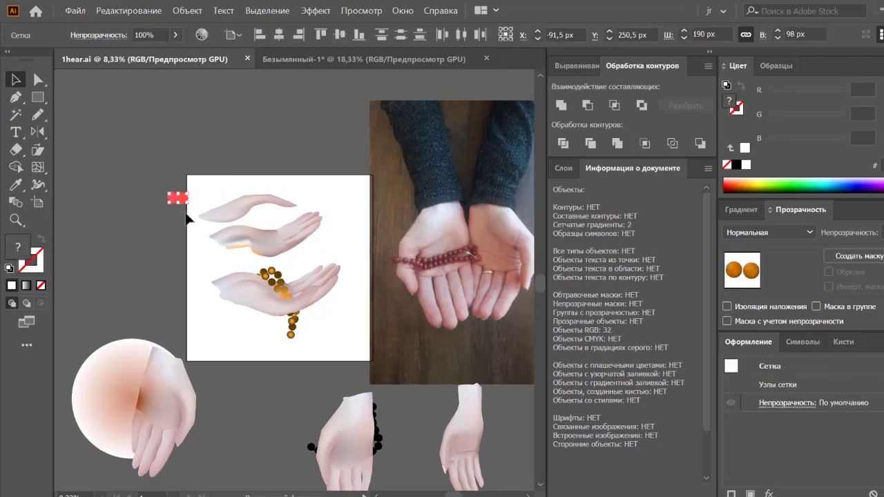
Paste the beads into the hands document, shrink them right of the hands, and group the hands.
click(294, 59)
key(ctrl+v)
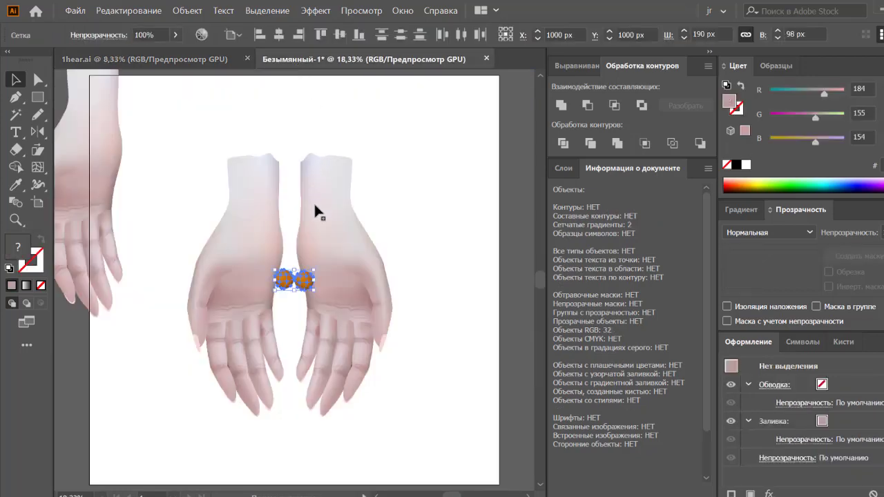
mouse_move(314, 271)
mouse_down()
mouse_move(299, 275)
mouse_move(455, 208)
mouse_move(179, 430)
mouse_move(181, 418)
mouse_up()
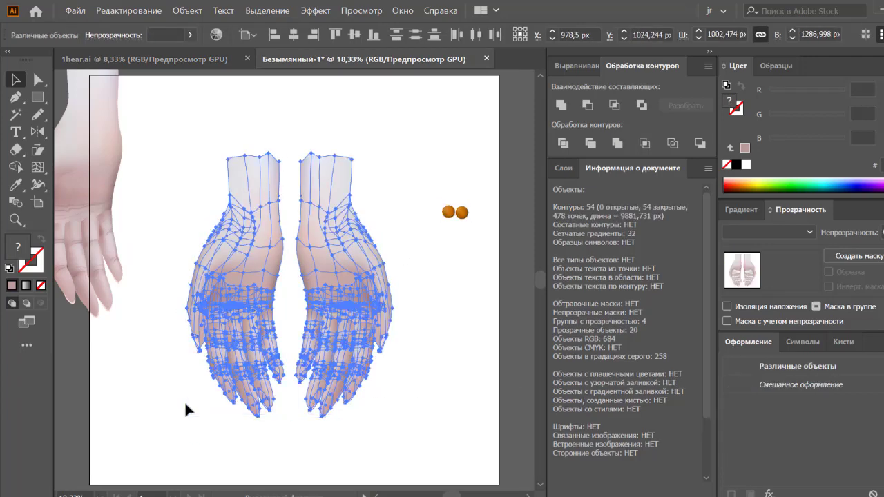
key(ctrl+g)
key(ctrl+h)
click(447, 392)
key(ctrl+plus)
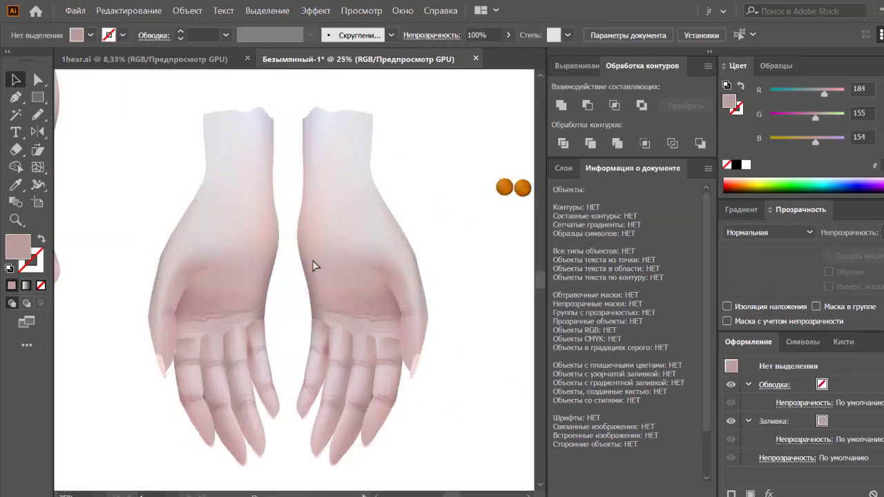
Freehand-draw two strand lines, one across the right palm and one hanging beside the hand.
key(n)
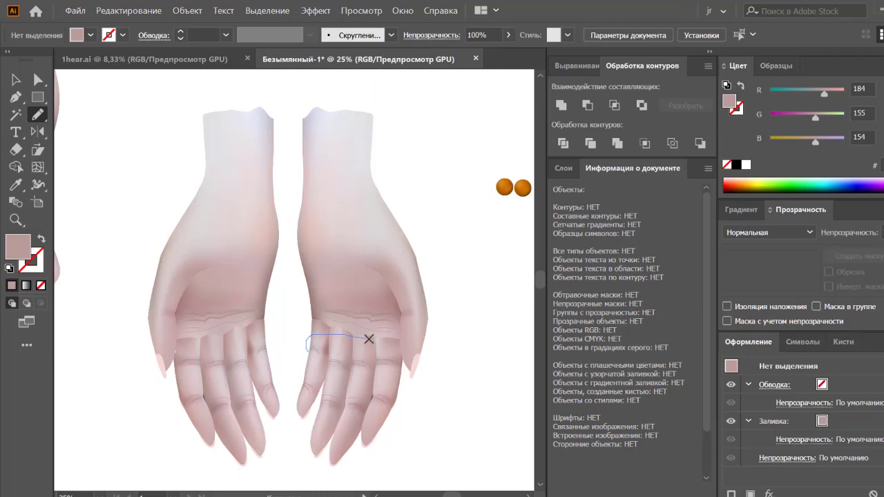
drag(401, 335, 405, 335)
drag(410, 405, 408, 461)
Give the drawn strand lines a black 1 pt stroke.
key(v)
drag(273, 297, 475, 445)
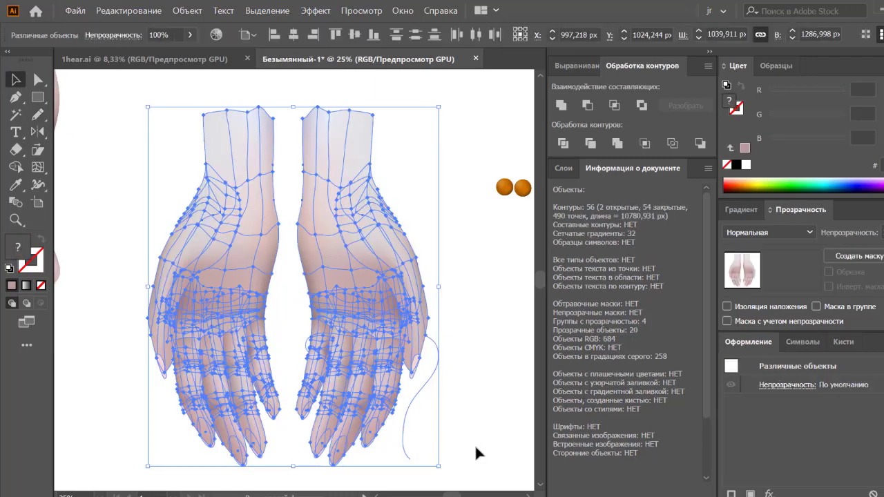
click(474, 444)
click(394, 405)
click(451, 301)
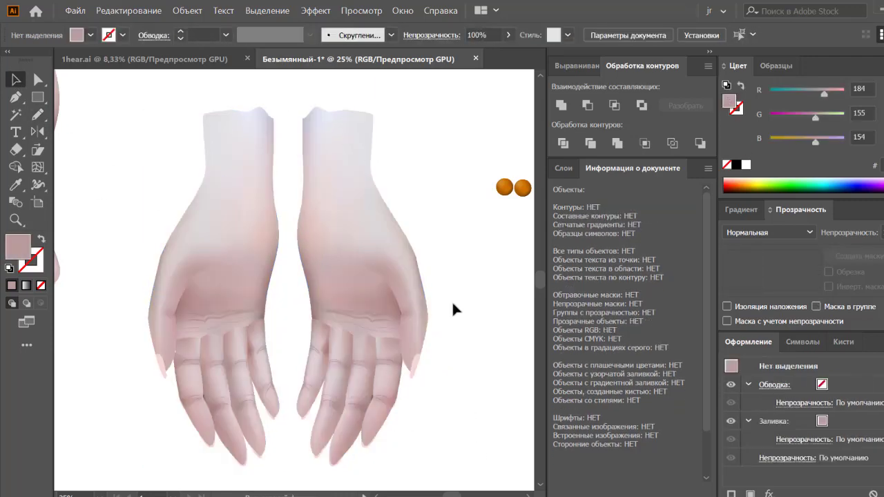
click(305, 338)
click(737, 110)
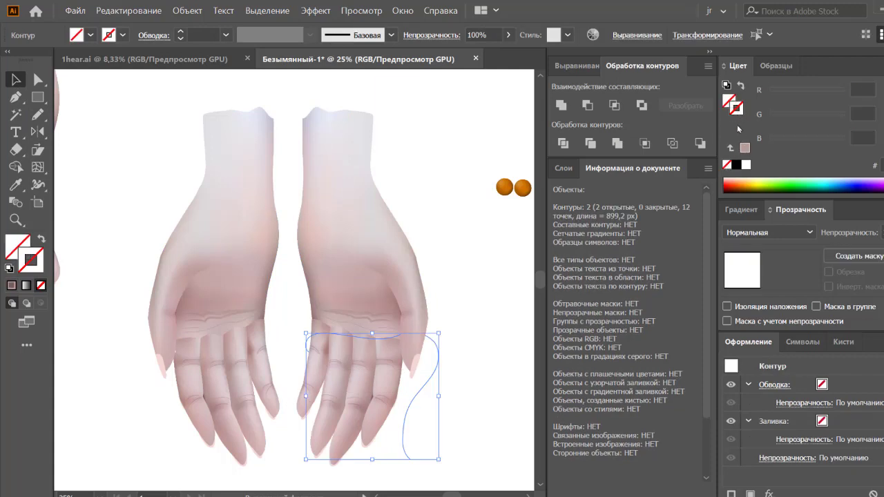
click(736, 165)
click(522, 300)
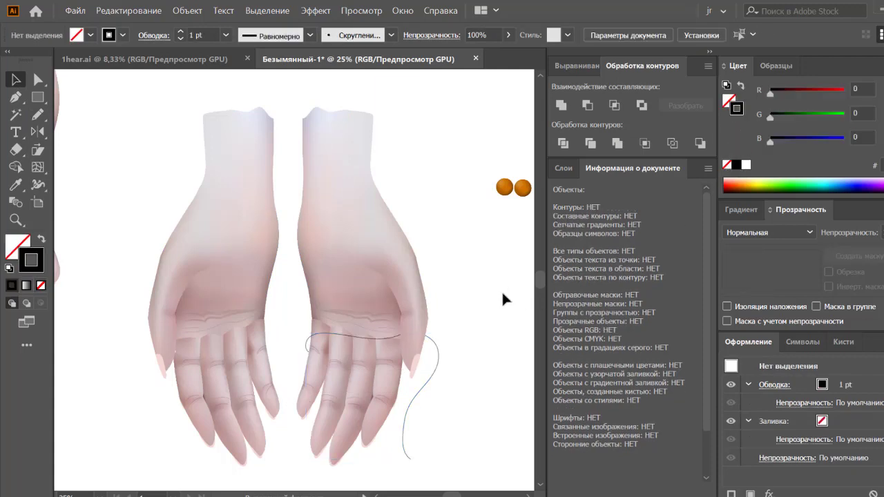
Draw the dangling strand beside the fingers with the Pencil and move it up toward the wrist.
click(38, 114)
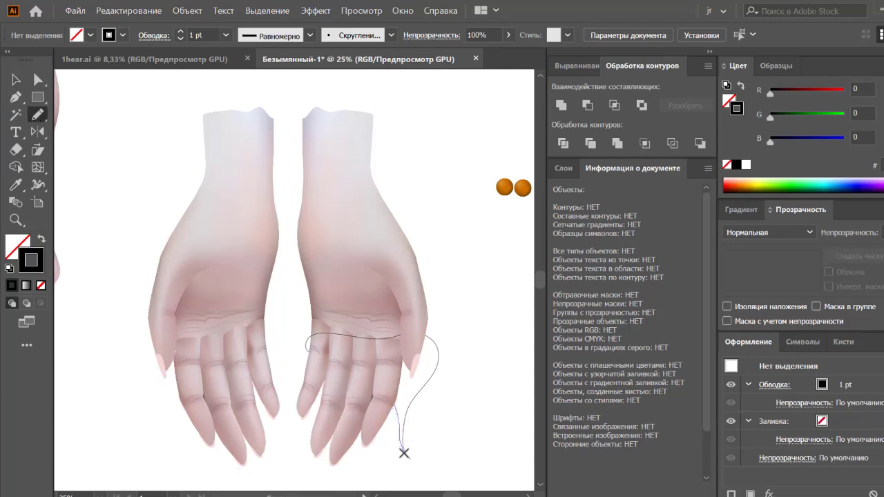
drag(413, 462, 411, 461)
click(15, 80)
drag(481, 339, 348, 423)
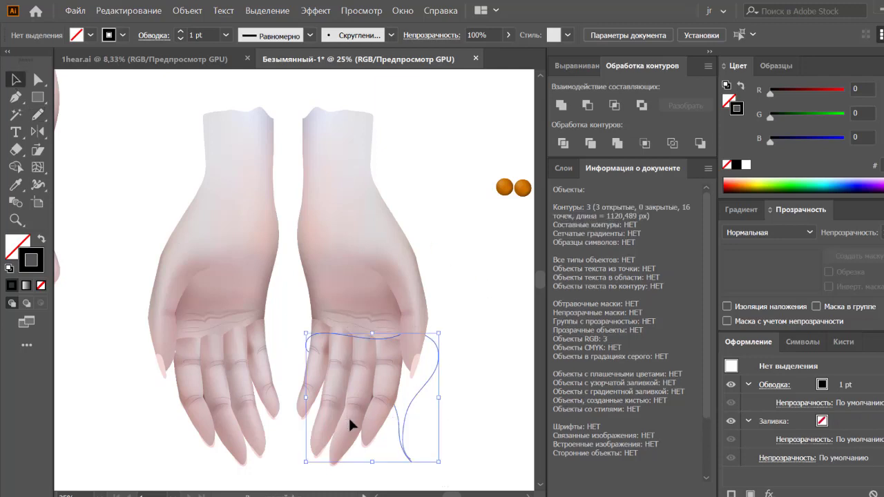
drag(429, 379, 430, 359)
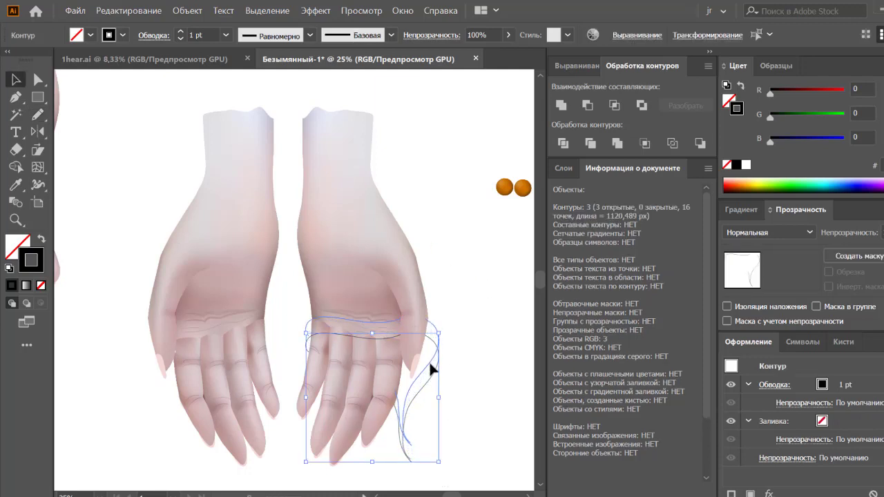
click(459, 350)
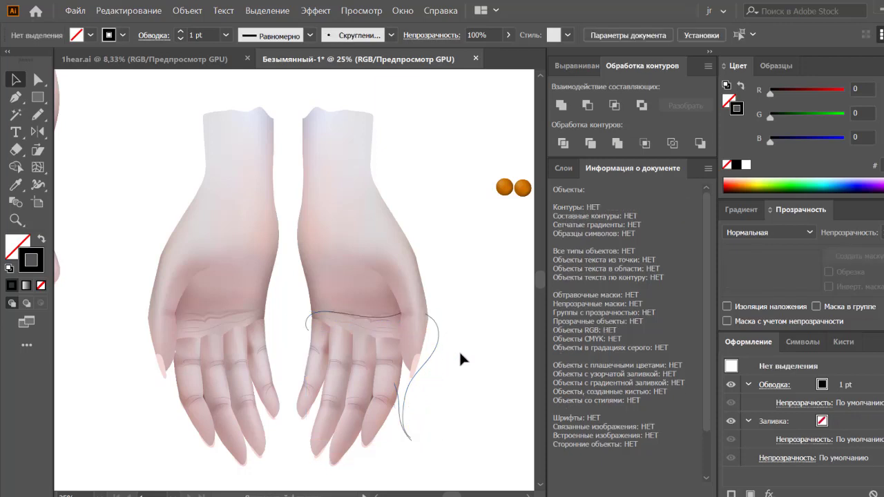
click(399, 403)
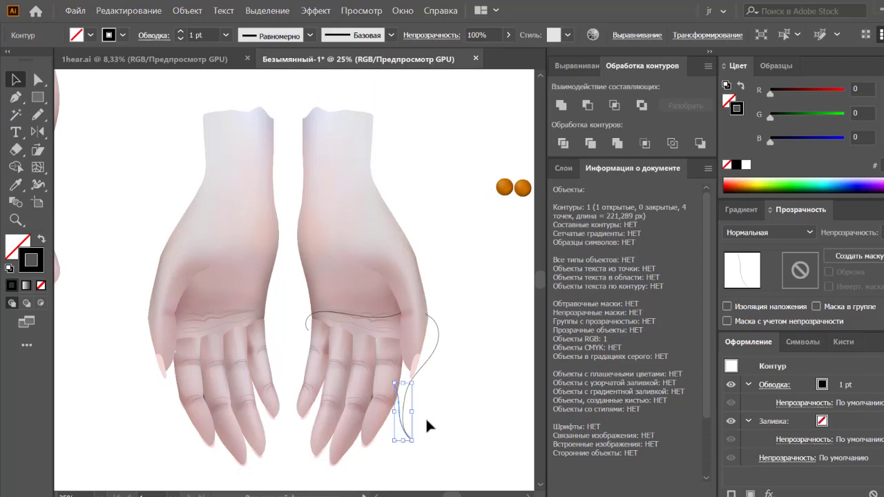
click(427, 420)
Pull the strand's end anchor to the right with Direct Selection to reshape the curve.
key(z)
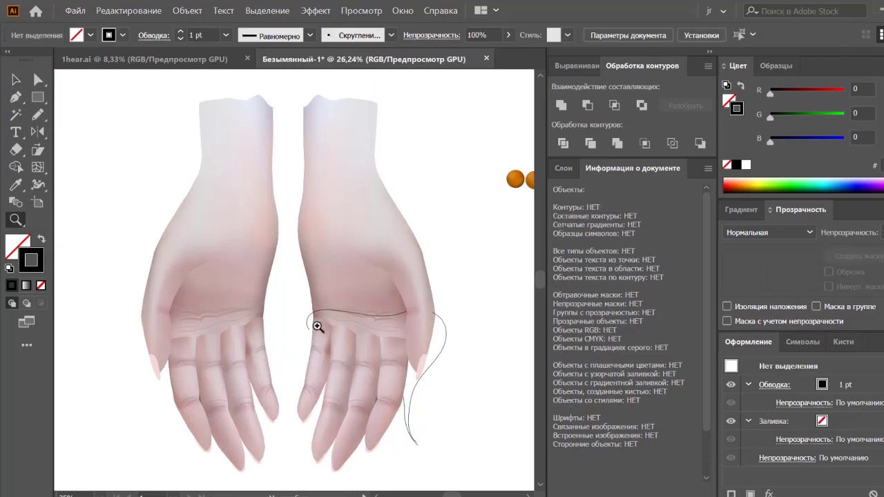
drag(316, 326, 529, 223)
key(a)
drag(416, 250, 428, 255)
key(ctrl+shift+a)
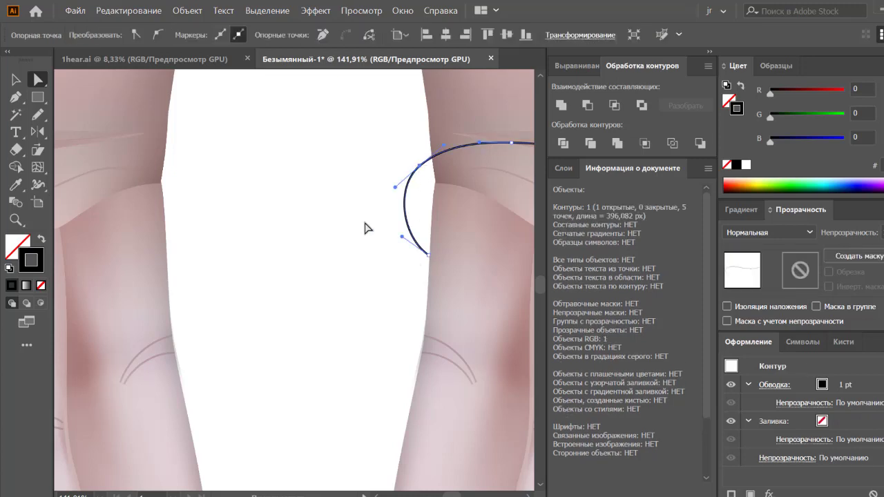
key(v)
key(ctrl+0)
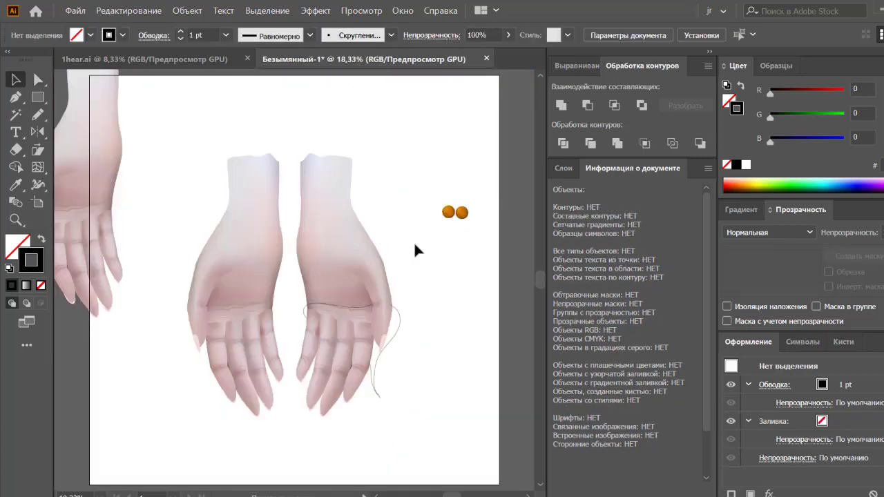
Move the two orange beads toward the right wrist.
key(ctrl+equal)
key(ctrl+equal)
mouse_move(476, 279)
mouse_down()
mouse_move(369, 300)
mouse_move(319, 325)
mouse_up()
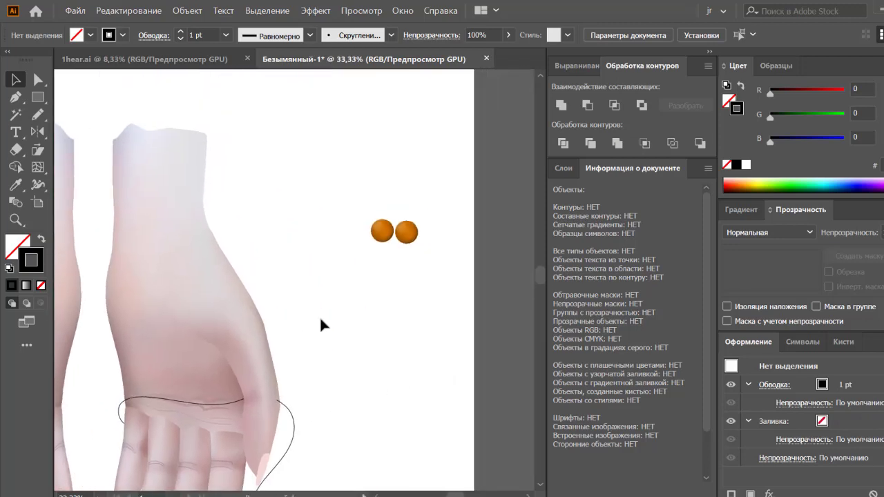
mouse_move(363, 210)
mouse_down()
mouse_move(420, 241)
mouse_move(314, 369)
mouse_up()
click(312, 403)
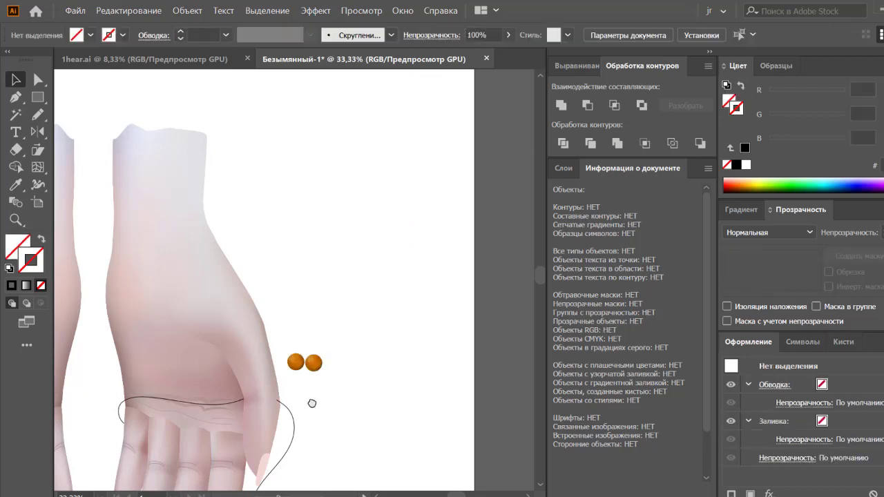
mouse_move(311, 403)
mouse_down()
mouse_move(442, 317)
mouse_move(407, 253)
mouse_move(453, 246)
mouse_up()
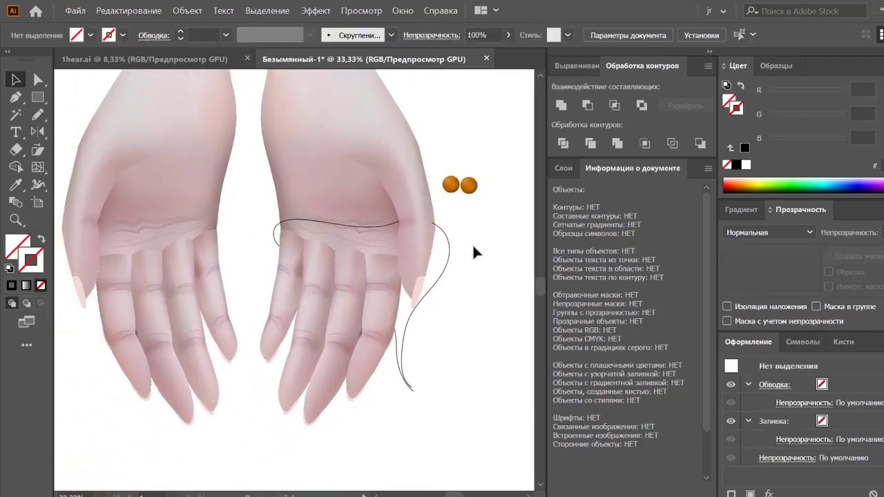
Alt-drag a copy of the right orange bead beside the pair.
click(469, 185)
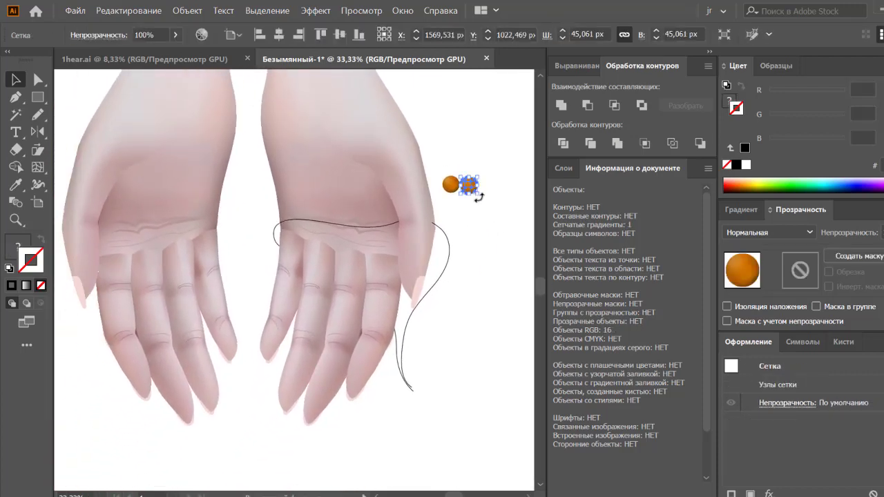
click(464, 207)
mouse_move(470, 185)
mouse_down()
mouse_move(488, 185)
mouse_move(523, 146)
mouse_up()
key(z)
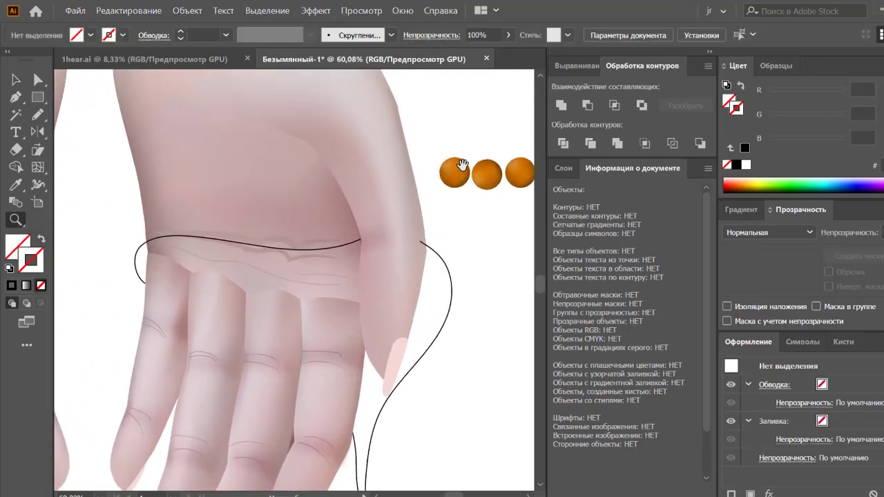
drag(458, 168, 306, 262)
click(327, 263)
Duplicate more bead copies to the right to extend the row to six.
key(a)
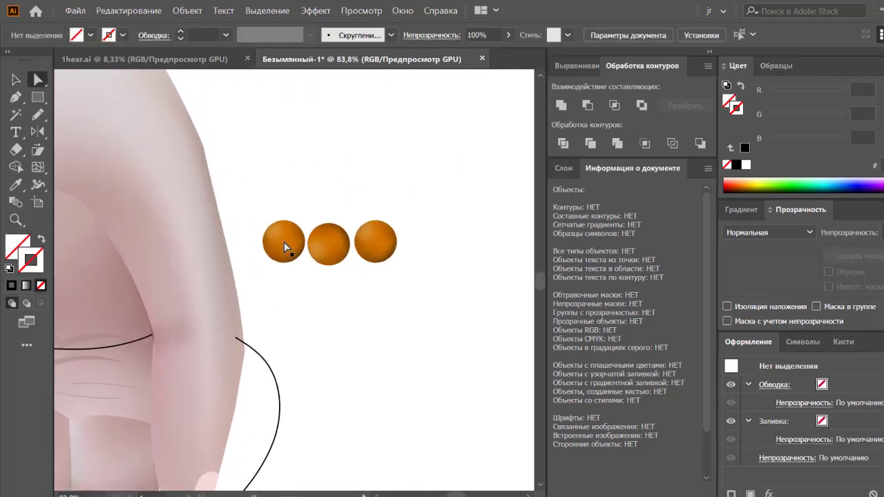
click(288, 245)
click(339, 263)
drag(368, 252, 474, 257)
mouse_move(340, 254)
mouse_down()
mouse_move(250, 253)
mouse_move(474, 251)
mouse_move(490, 145)
mouse_up()
Select all six beads and drag the row upward.
click(391, 181)
key(v)
mouse_move(223, 189)
mouse_down()
mouse_move(474, 253)
mouse_move(483, 175)
mouse_up()
click(447, 270)
key(a)
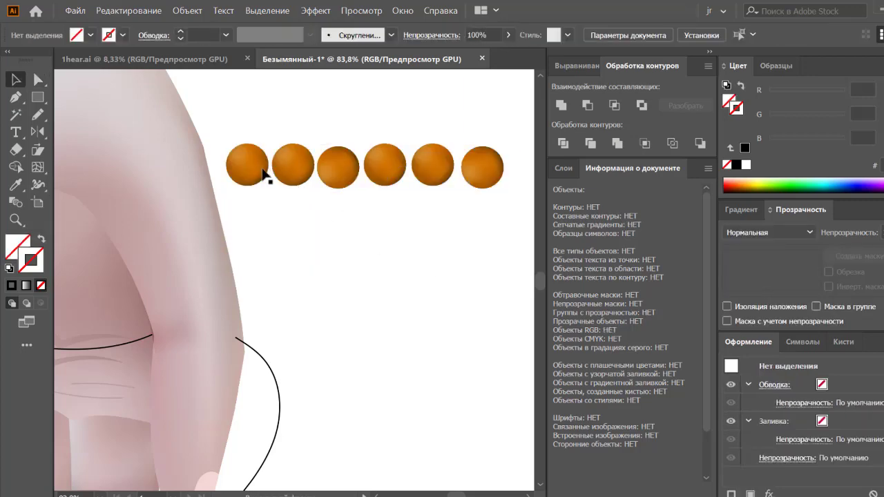
click(248, 170)
Tint mesh points on the first two beads, adding blue to the first and beige to the second.
click(239, 157)
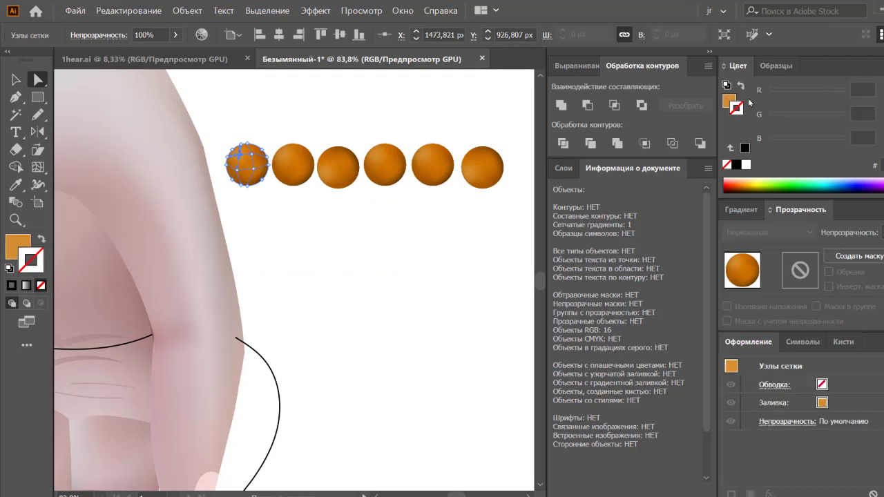
click(730, 104)
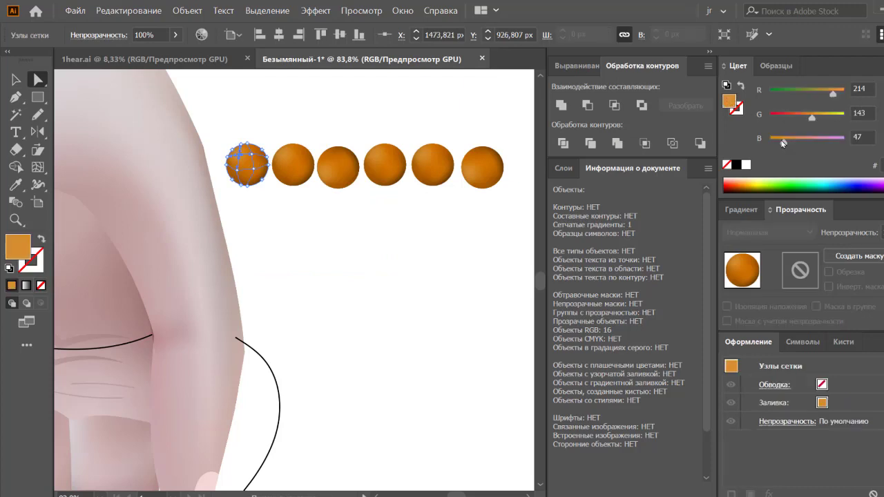
drag(782, 143, 792, 143)
click(275, 231)
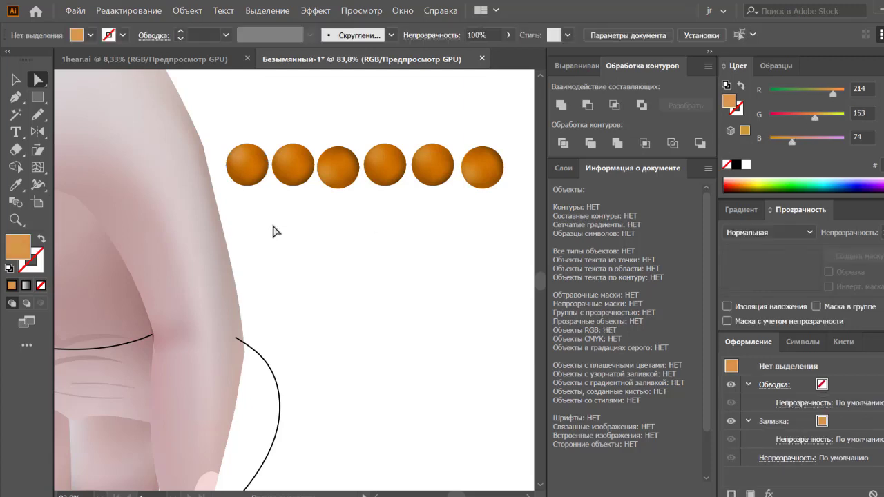
click(291, 166)
drag(785, 142, 770, 142)
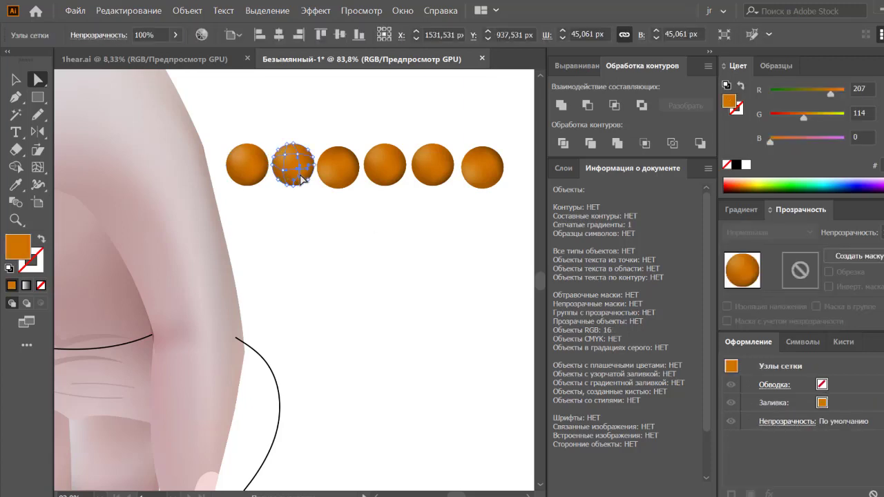
click(814, 142)
click(822, 117)
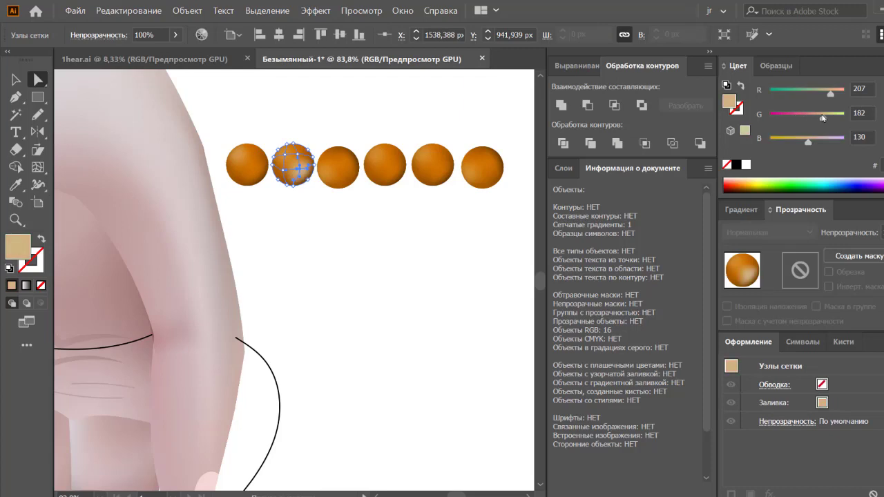
Give a mesh point on the third bead a pink-salmon tint.
click(381, 274)
click(331, 181)
click(327, 173)
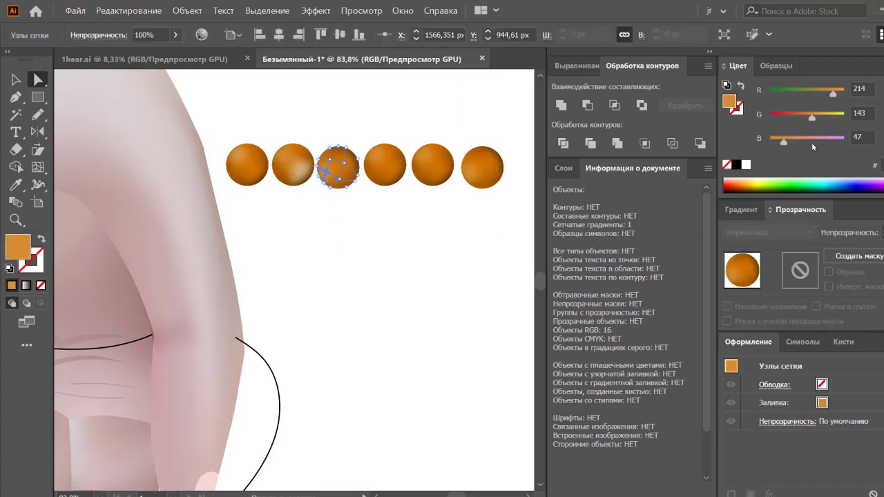
drag(812, 142, 812, 116)
click(355, 174)
click(530, 210)
Recolour the second bead's mesh point to darker yellow, then light orange.
click(297, 167)
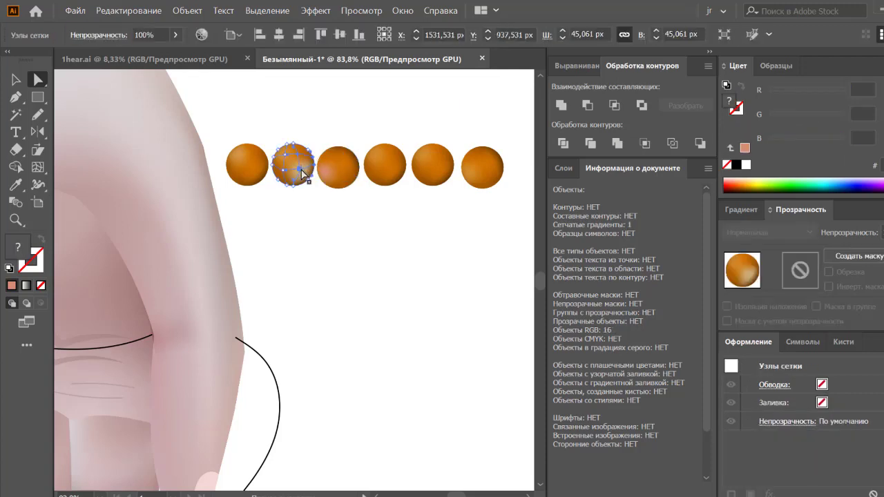
click(791, 141)
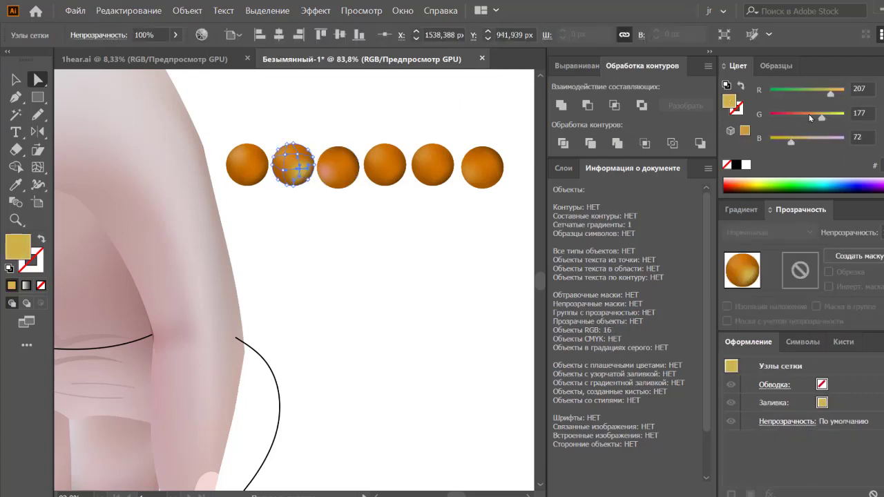
click(403, 257)
click(293, 167)
drag(792, 142, 770, 141)
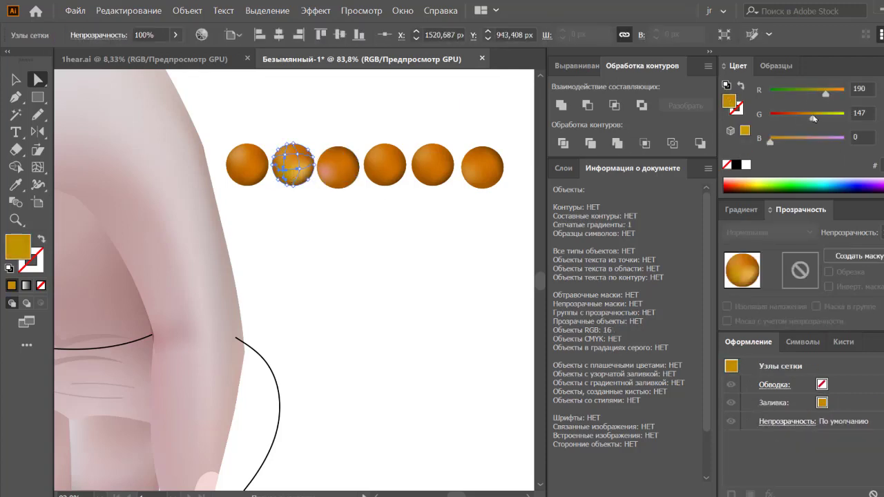
click(367, 271)
click(293, 168)
click(814, 119)
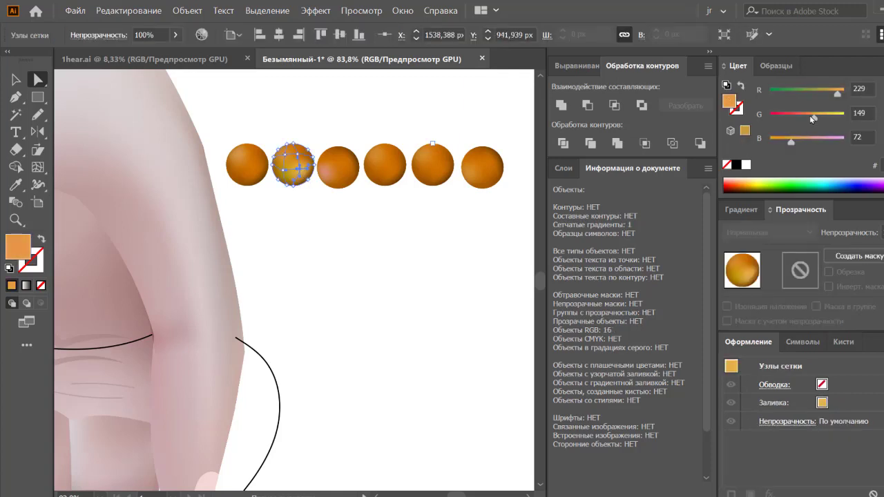
click(416, 264)
Tint a mesh point on the fourth bead yellow, then orange.
click(382, 163)
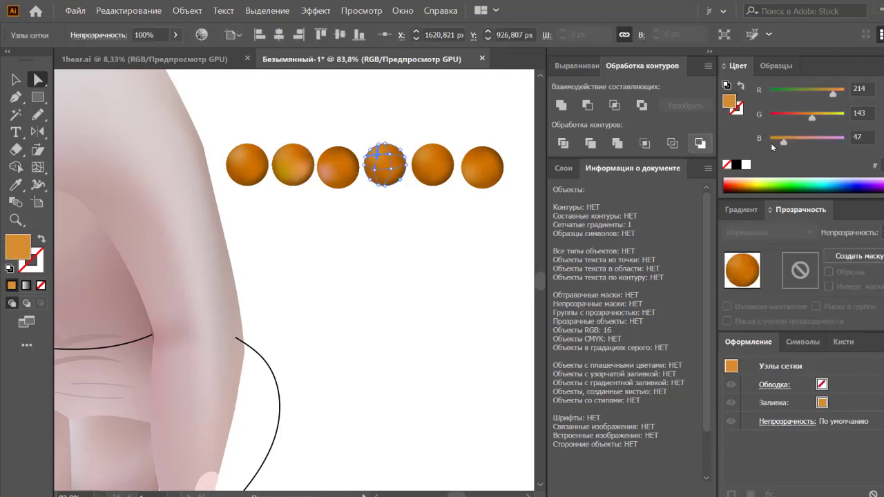
click(826, 114)
click(392, 173)
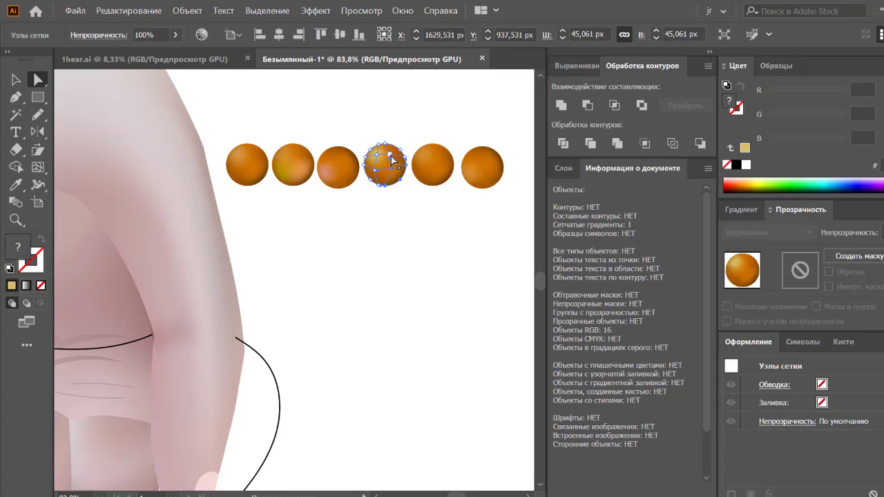
click(429, 266)
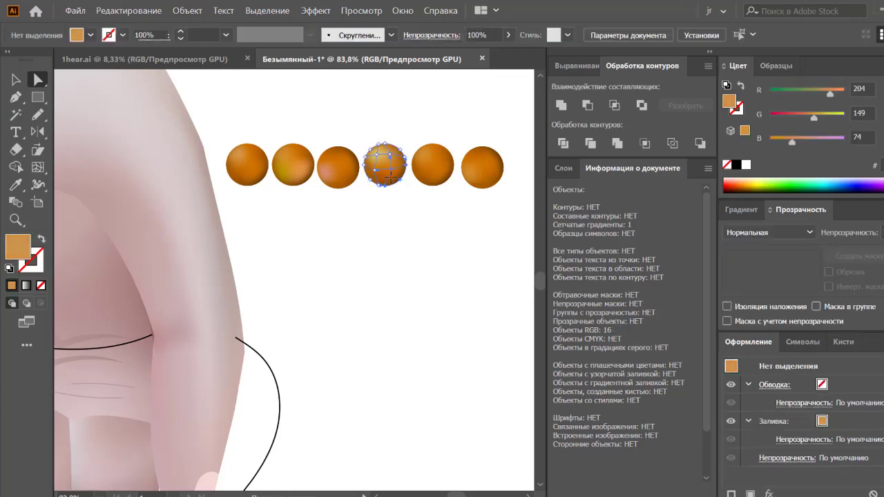
click(382, 156)
click(443, 251)
Lighten a mesh point on the fifth bead to pale gold.
click(421, 158)
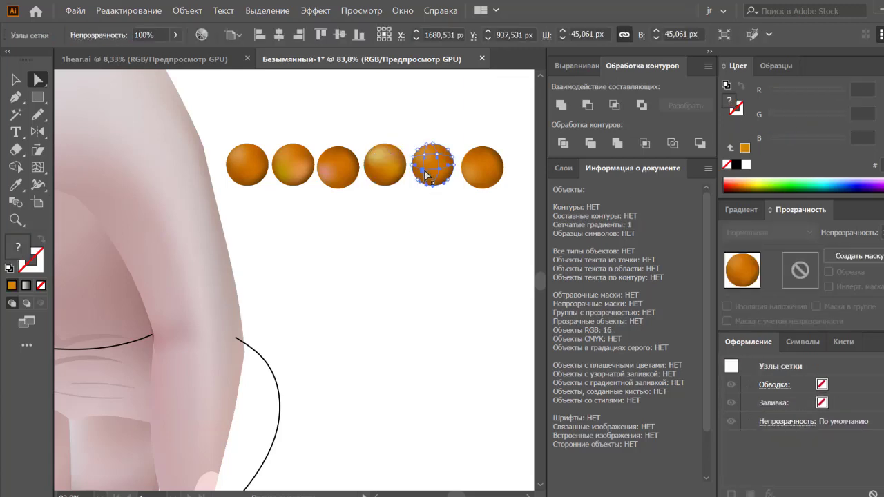
click(458, 219)
click(433, 166)
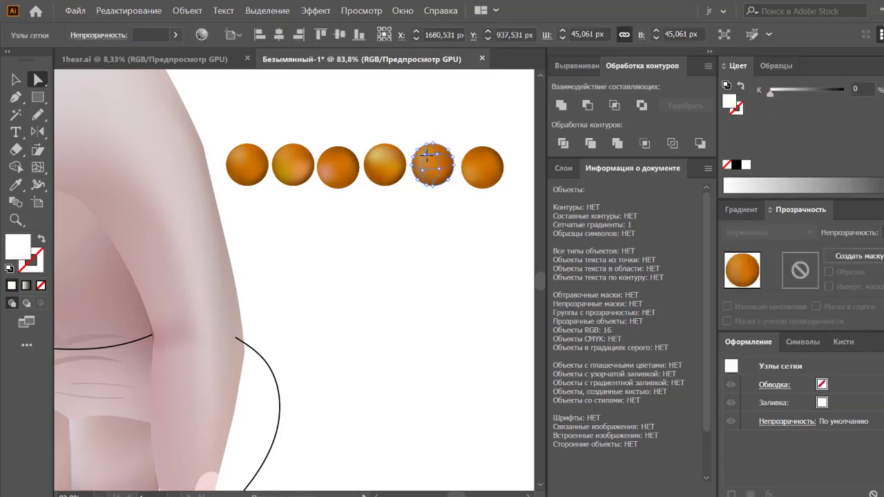
drag(805, 114, 822, 120)
click(416, 283)
Tint a mesh point on the sixth bead soft pink.
drag(457, 273, 424, 278)
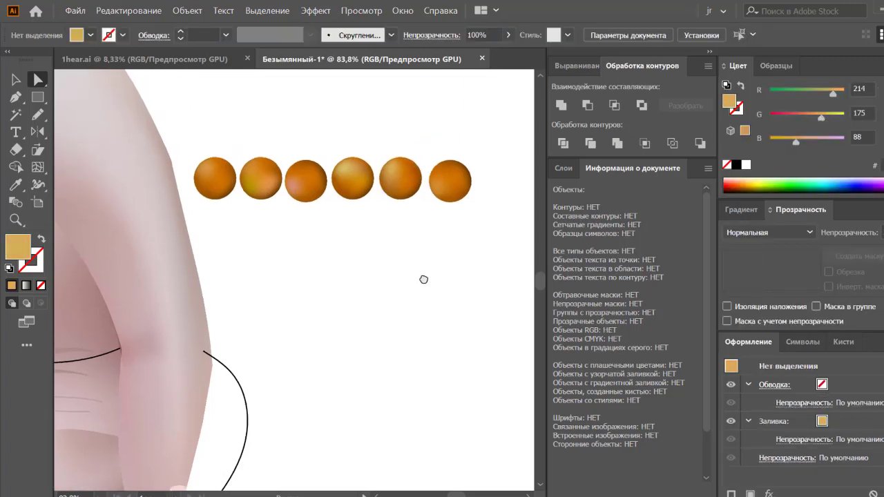
click(451, 192)
drag(771, 140, 795, 140)
click(522, 251)
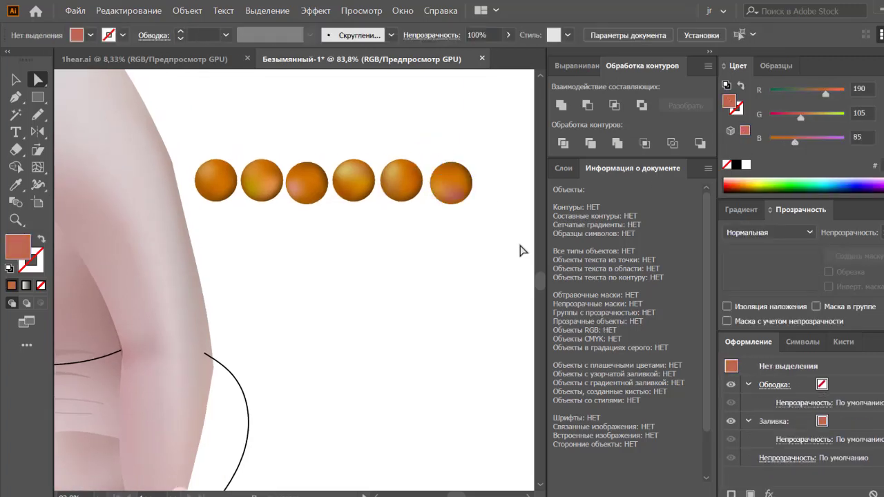
click(207, 187)
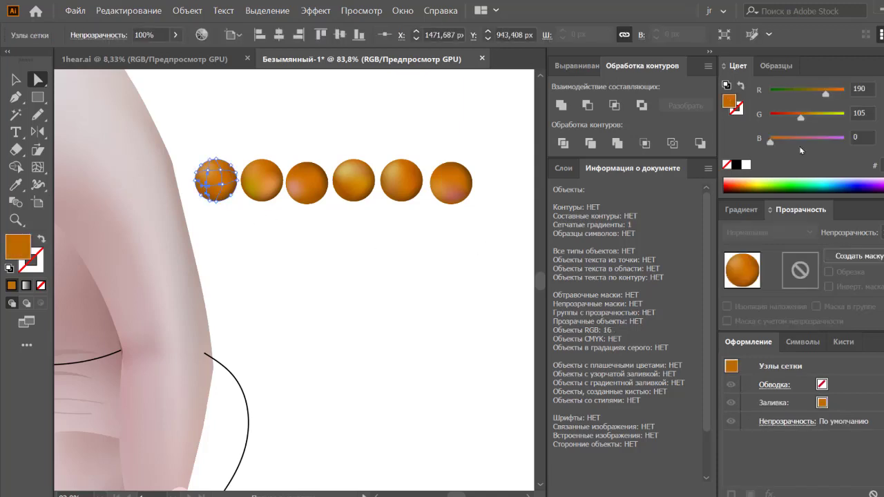
Shift a first-bead mesh point toward orange and darken points on the sixth and fifth beads.
drag(795, 141, 788, 141)
click(446, 246)
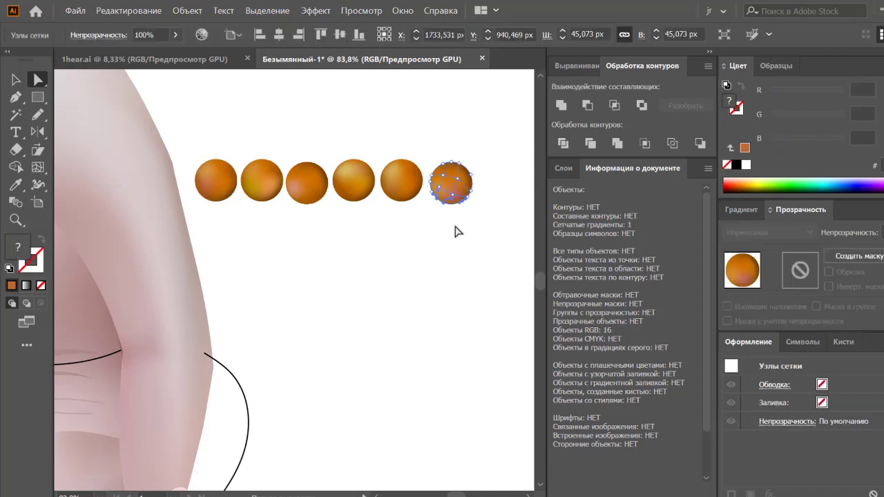
drag(476, 203, 427, 160)
click(807, 93)
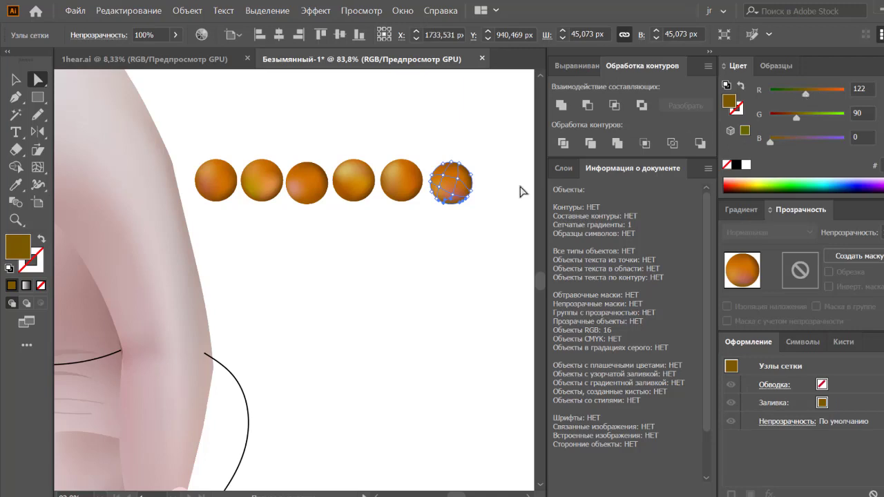
mouse_move(382, 206)
mouse_down()
mouse_move(402, 201)
mouse_move(350, 210)
mouse_up()
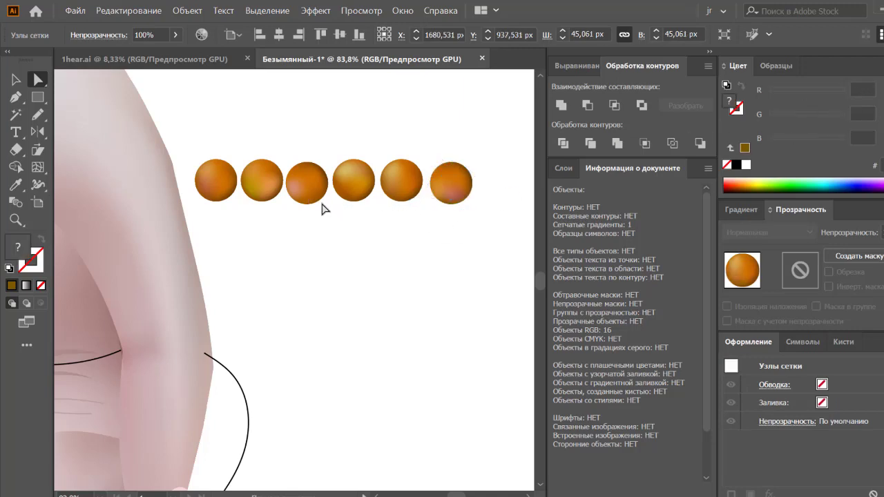
click(742, 183)
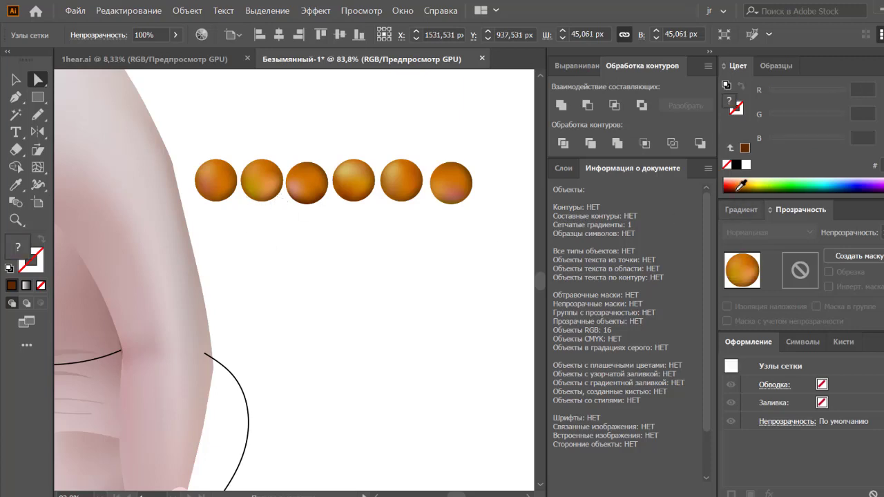
Shade groups of bead mesh points dark brown, then give all six beads orange-brown shading.
drag(205, 205, 243, 198)
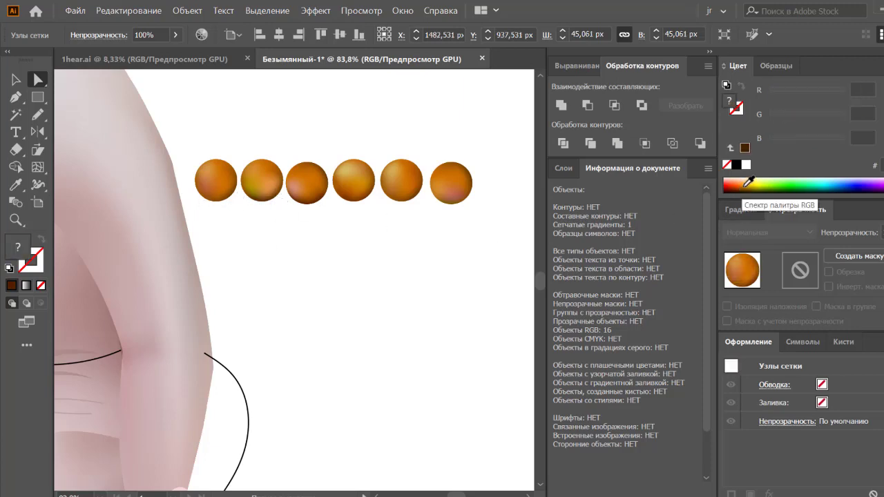
drag(748, 183, 747, 191)
click(751, 185)
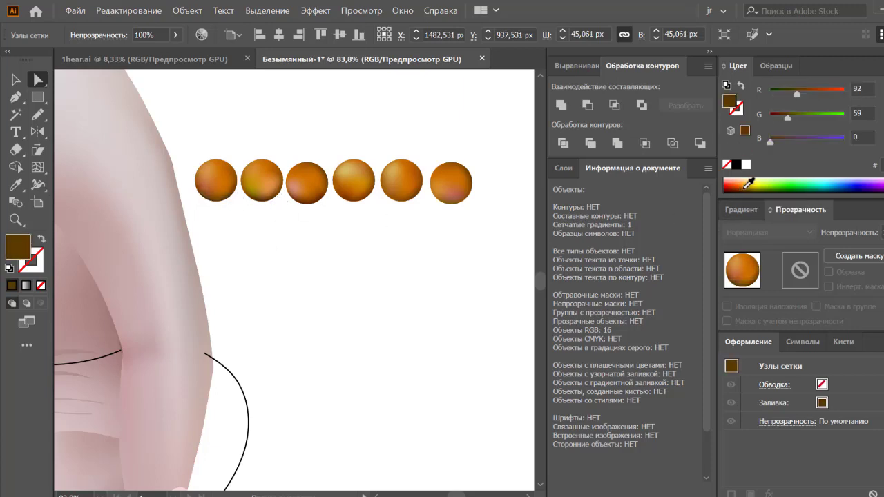
drag(385, 219, 424, 197)
click(746, 184)
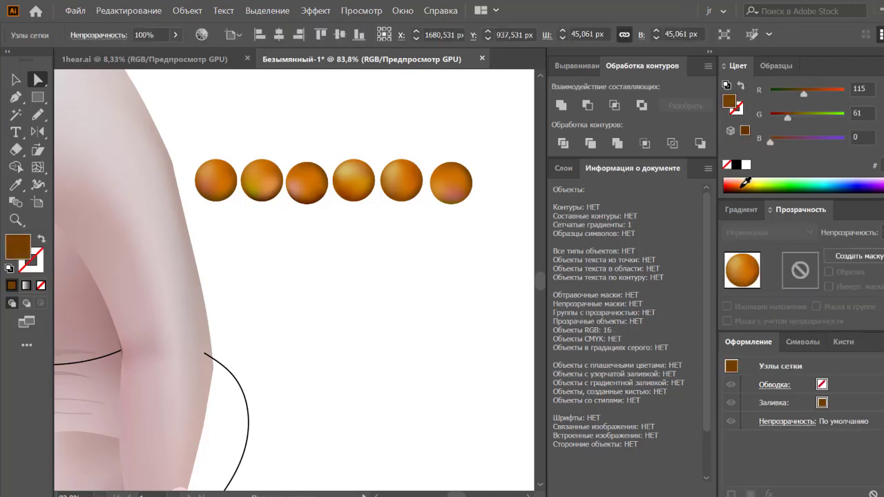
drag(336, 213, 377, 198)
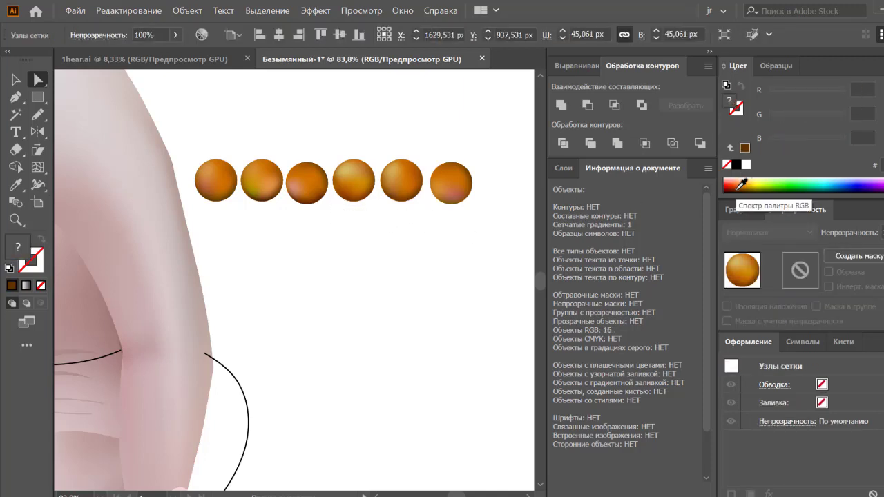
click(746, 183)
drag(210, 148, 492, 175)
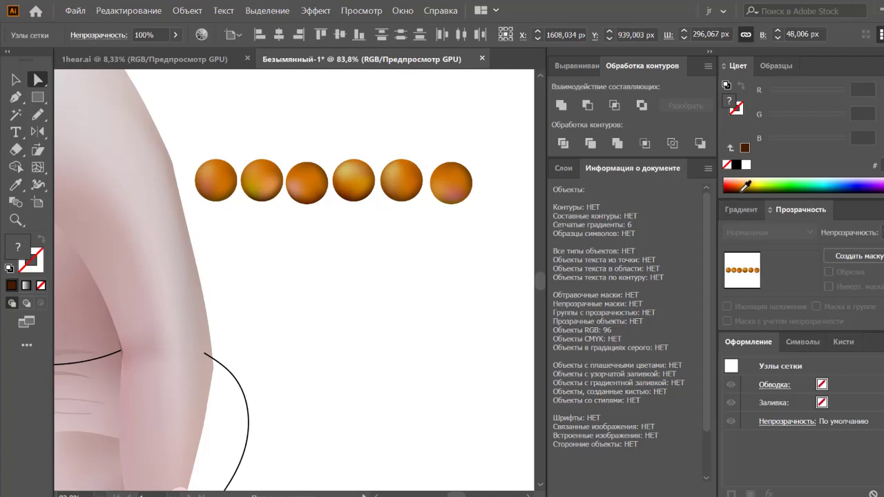
click(746, 186)
click(744, 182)
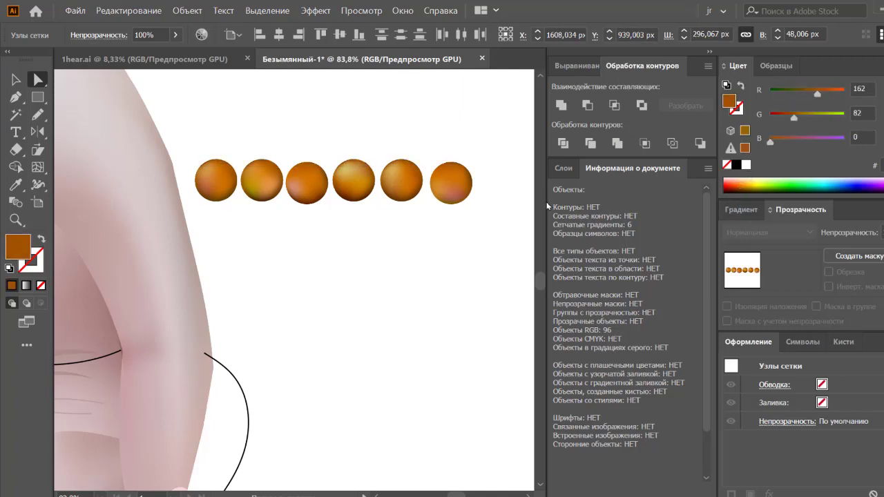
Tint the last two beads olive brown, another pair reddish brown, and one pair salmon.
drag(492, 165, 387, 193)
click(753, 183)
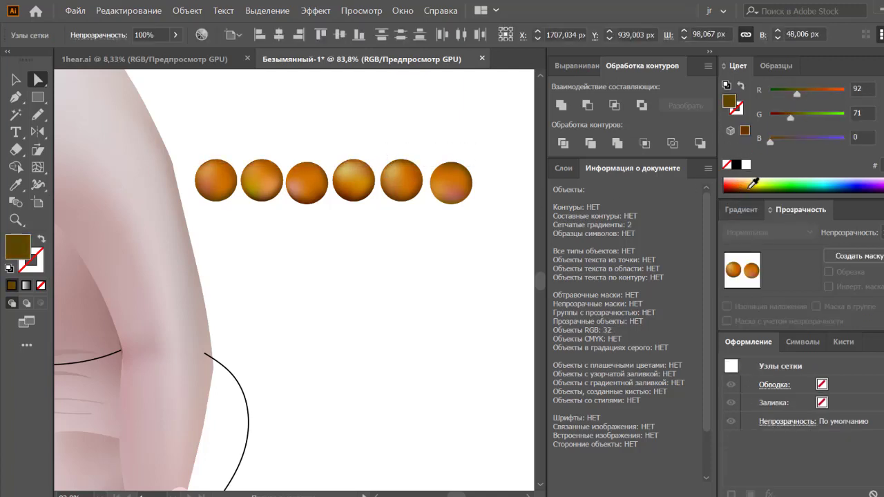
drag(284, 152, 367, 172)
click(746, 184)
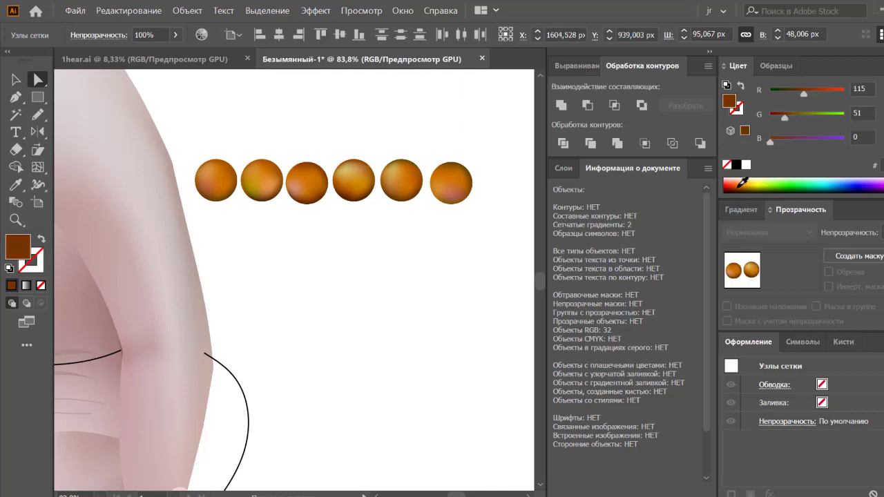
drag(276, 172, 277, 172)
click(732, 183)
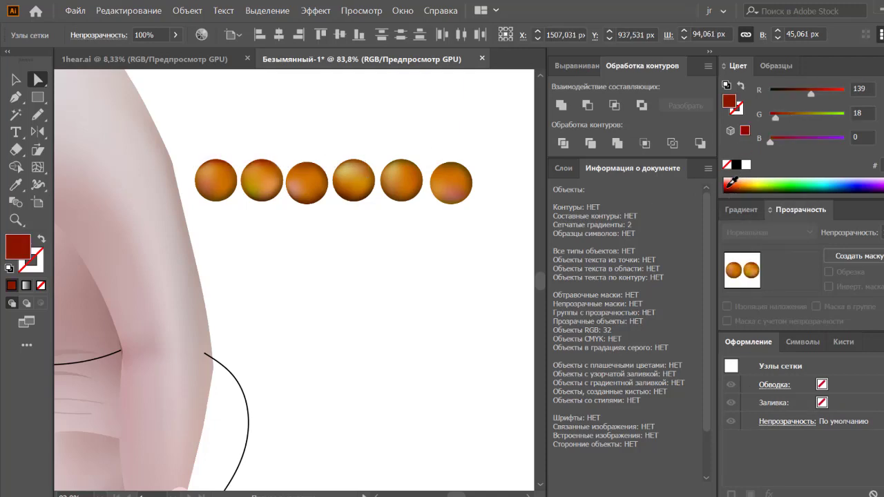
click(732, 181)
Select the third through sixth beads as whole objects to compare them while adjusting zoom.
key(v)
click(359, 183)
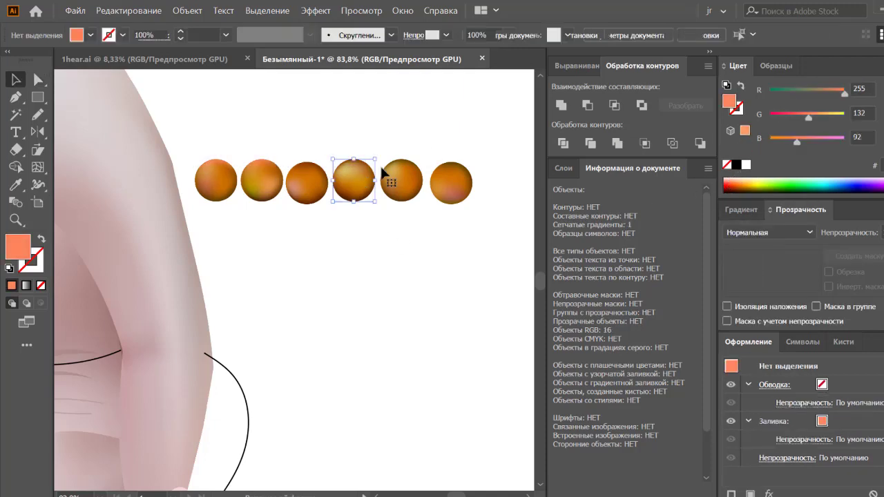
click(320, 190)
click(360, 138)
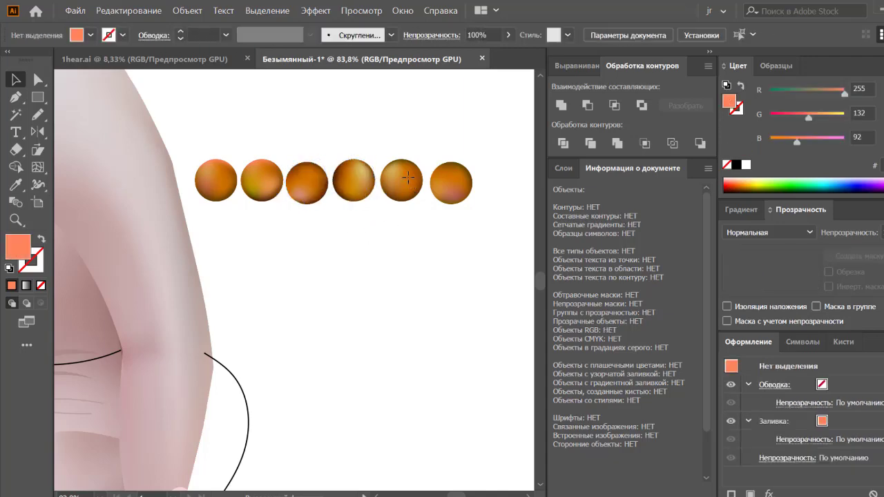
click(401, 181)
click(428, 145)
click(453, 182)
click(501, 166)
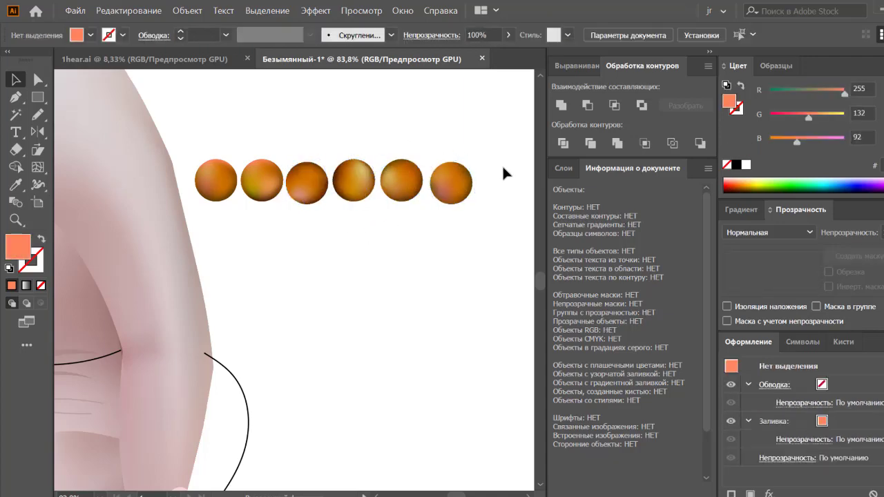
key(ctrl+minus)
key(ctrl+minus)
key(ctrl+minus)
key(ctrl+plus)
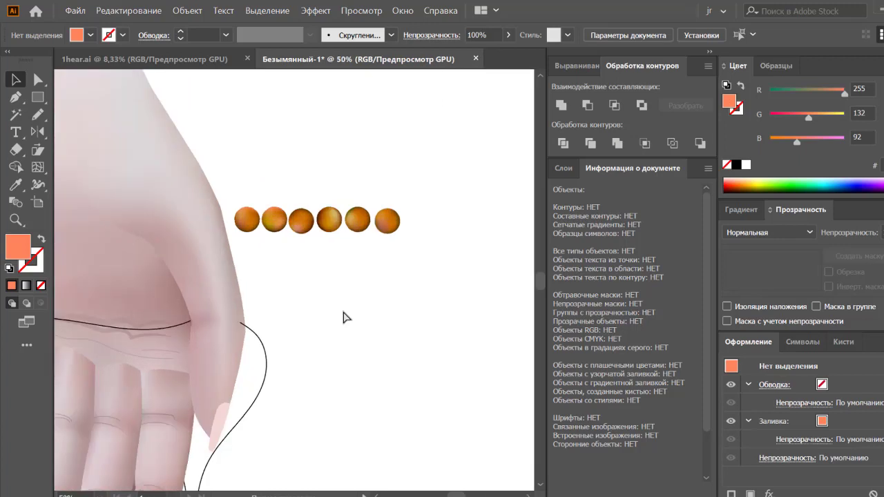
key(ctrl+plus)
key(ctrl+plus)
key(ctrl+minus)
Make a sixth-bead mesh point more orange and lighten a third-bead point to gold.
click(338, 202)
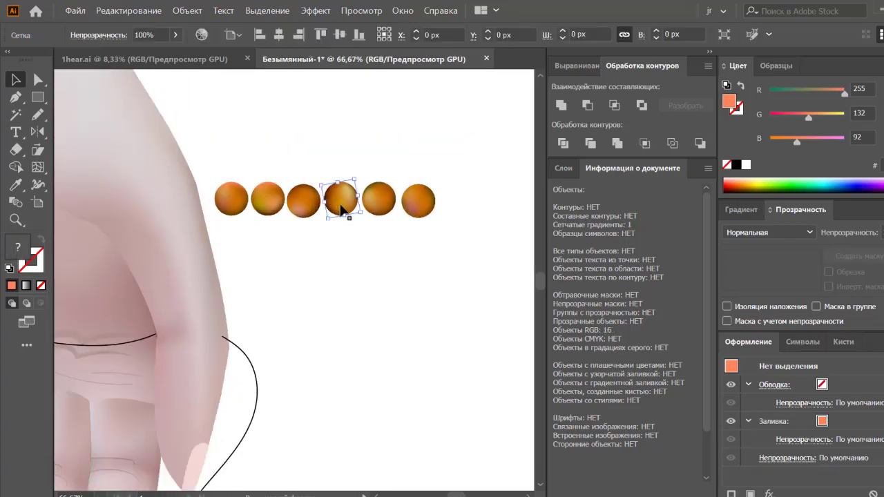
key(a)
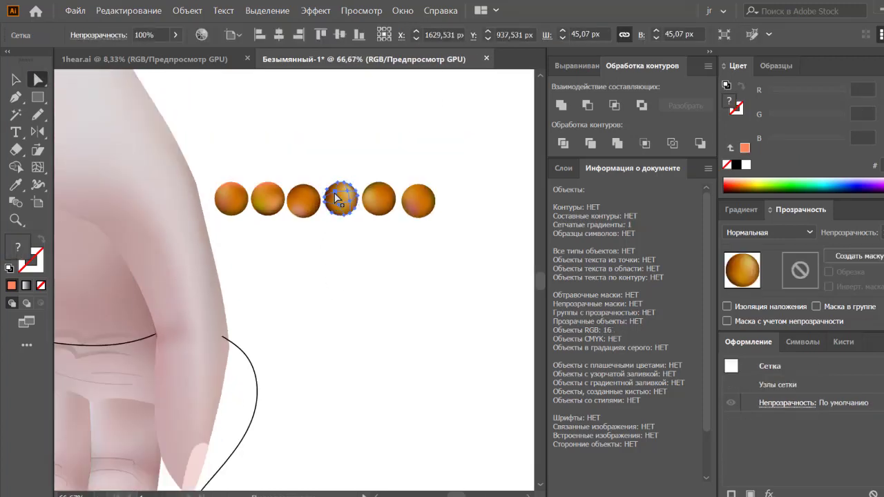
click(334, 194)
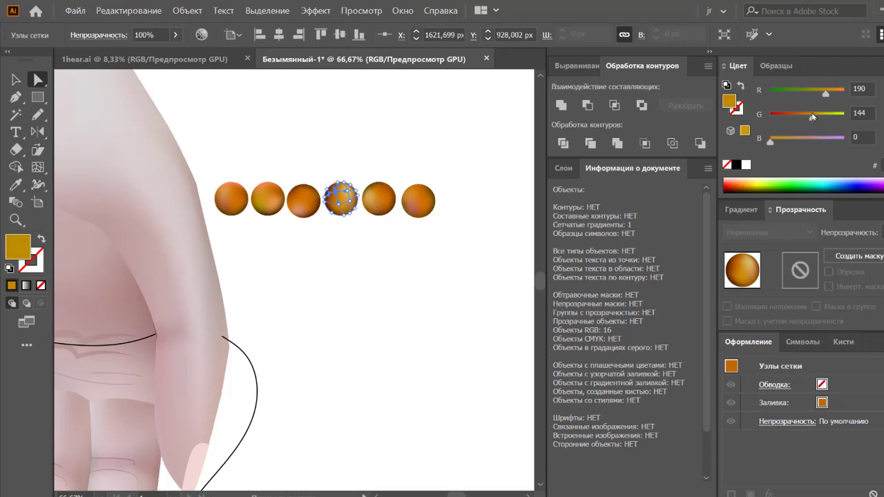
click(390, 199)
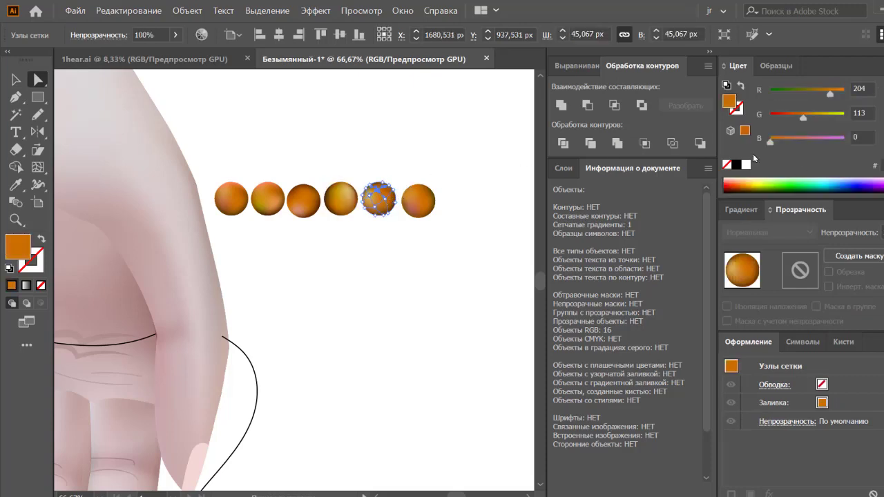
click(426, 207)
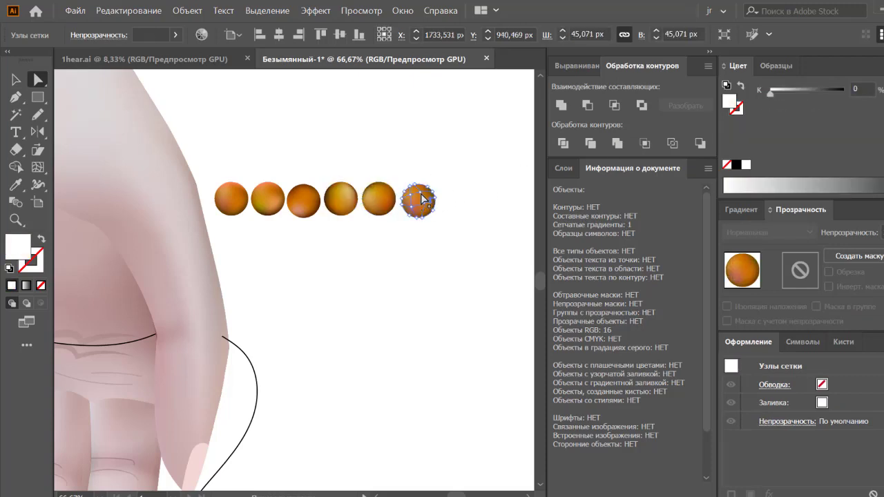
drag(813, 117, 804, 118)
click(375, 290)
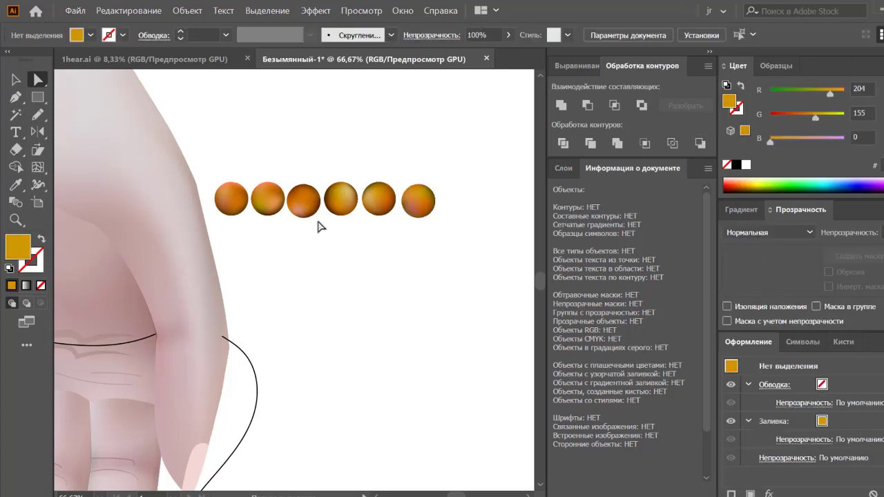
click(305, 201)
click(305, 198)
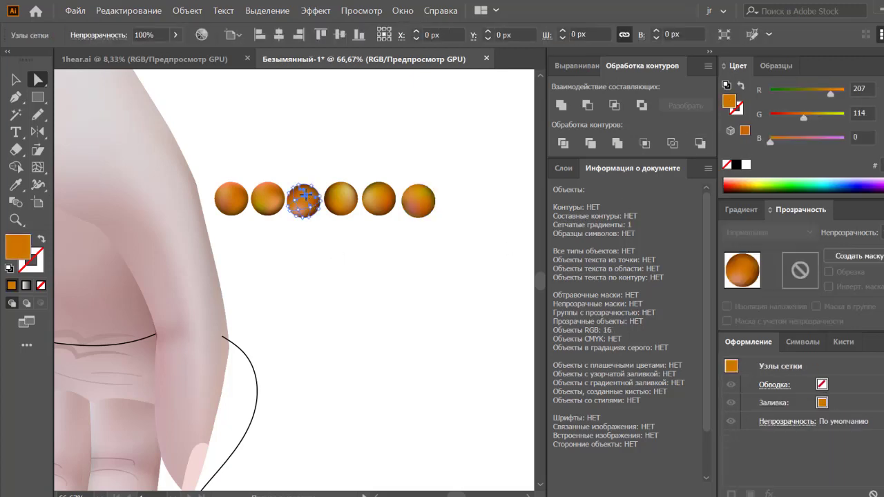
click(816, 115)
Brighten a mesh point on the second bead to gold and preview it.
click(273, 199)
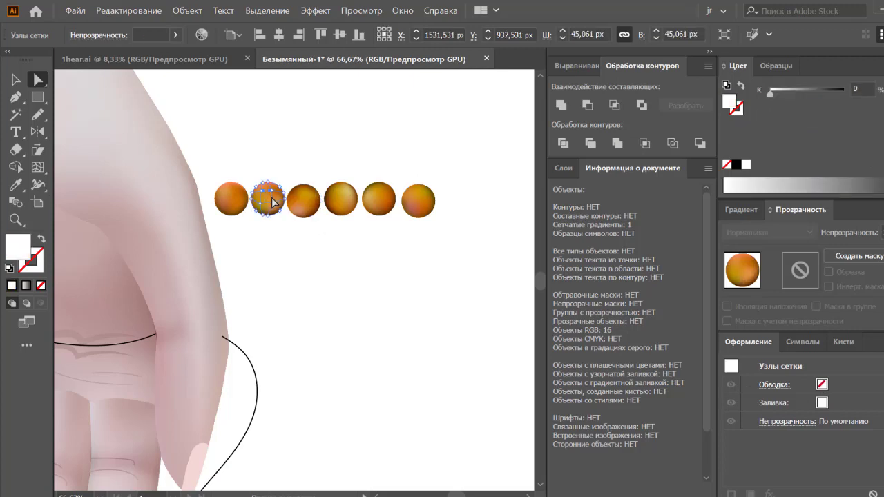
click(275, 199)
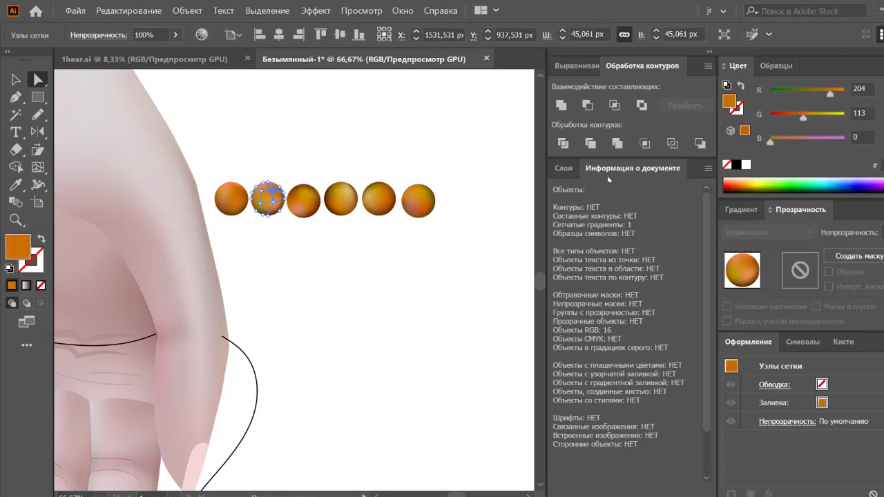
click(819, 117)
click(349, 122)
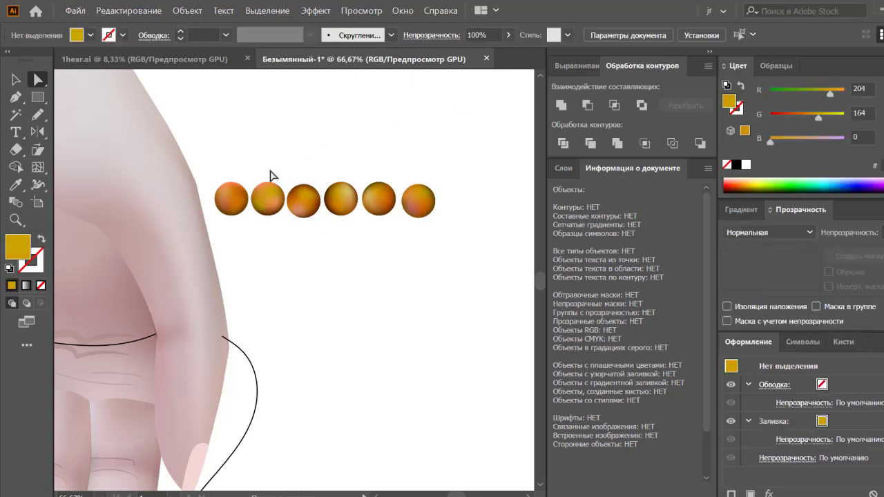
Raise a first-bead mesh point's G value to 167 for brighter gold, then deselect.
click(237, 199)
click(236, 192)
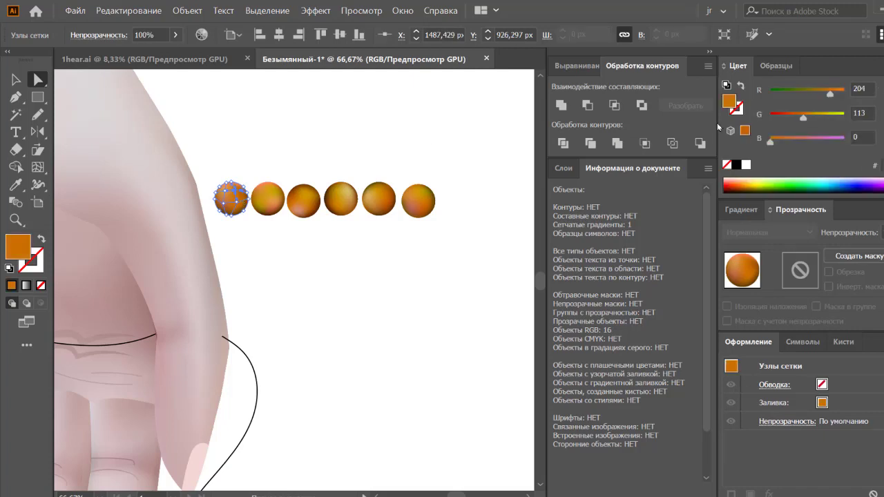
click(819, 116)
click(503, 126)
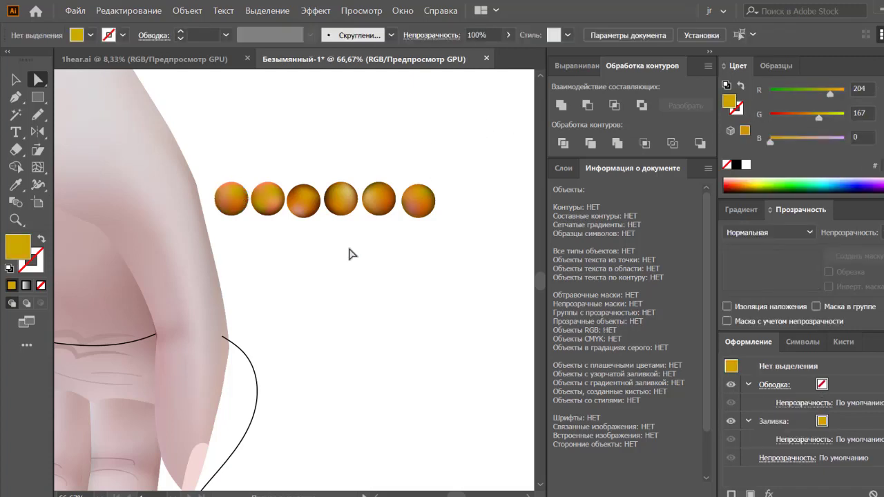
drag(314, 269, 377, 297)
Drag the six beads onto the black wrist cord and check them selected with the curve.
key(v)
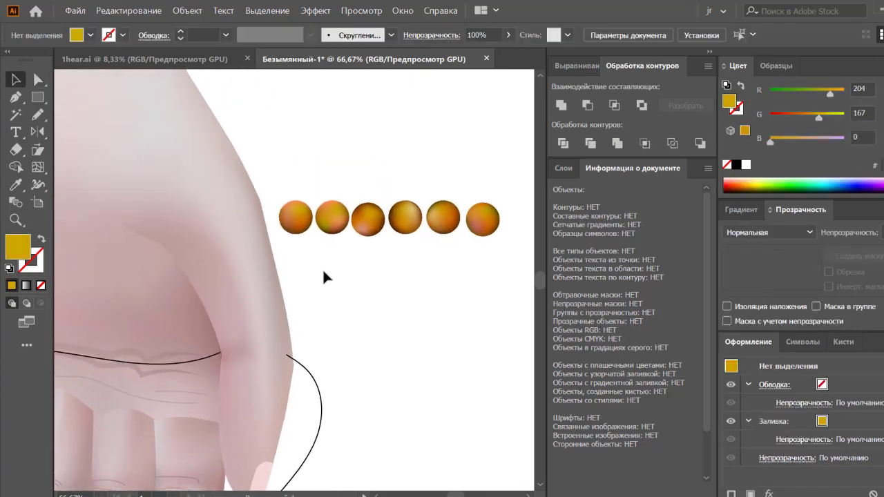
mouse_move(472, 231)
mouse_down()
mouse_move(483, 216)
mouse_move(280, 324)
mouse_up()
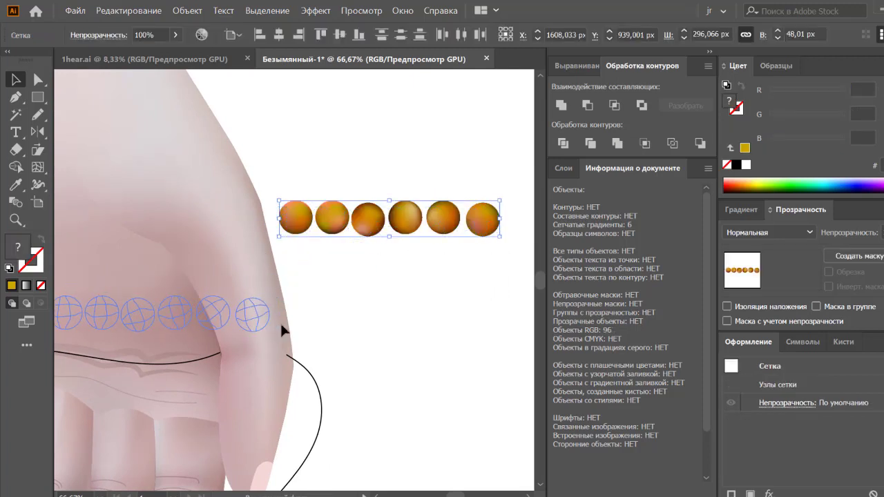
mouse_move(363, 330)
mouse_down()
mouse_move(433, 302)
mouse_move(383, 287)
mouse_move(306, 306)
mouse_move(307, 340)
mouse_up()
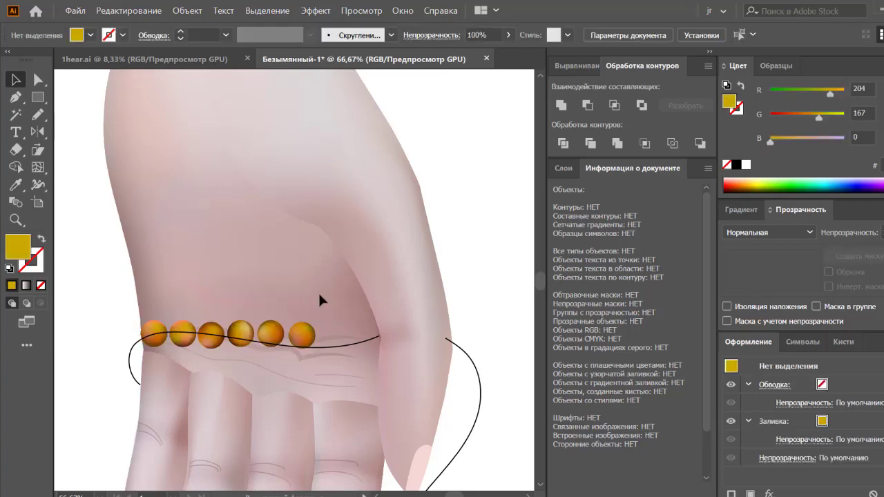
shift+click(129, 366)
drag(158, 318, 308, 360)
click(337, 313)
drag(340, 310, 156, 351)
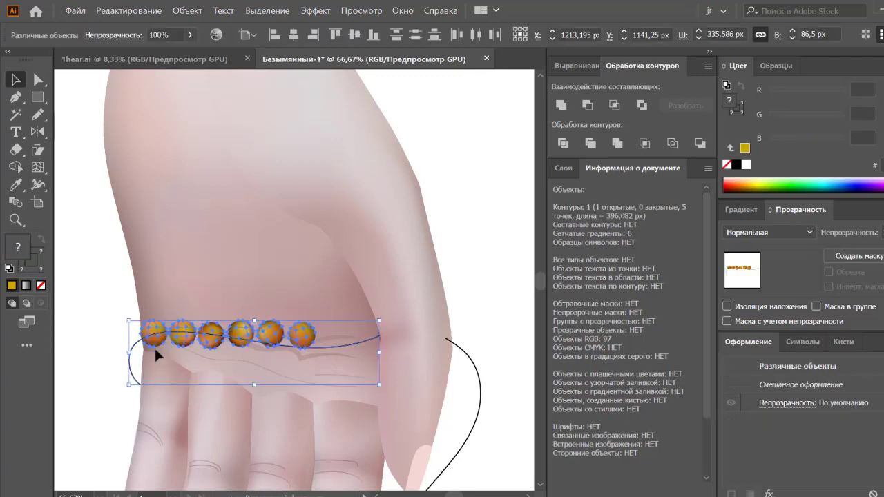
click(344, 356)
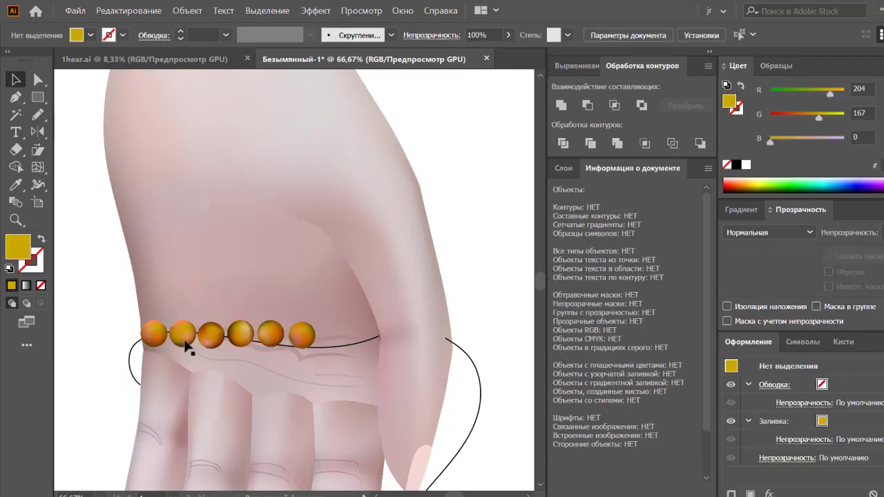
Set the outline curve's stroke weight to 2 pt.
click(479, 415)
scroll(394, 450, down, 5)
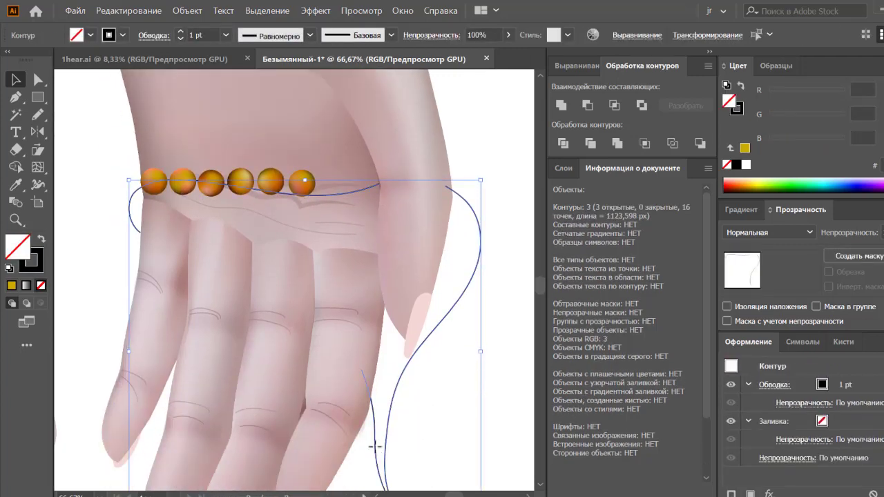
click(228, 35)
click(245, 117)
scroll(319, 162, up, 2)
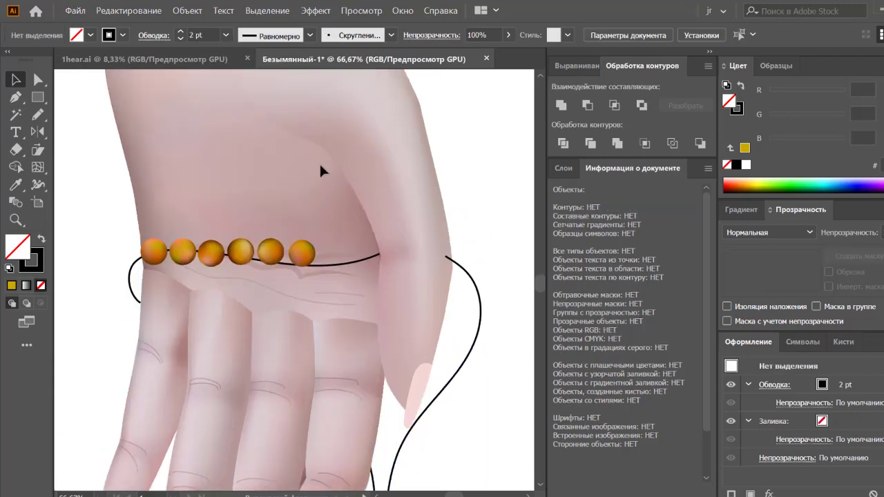
Recolour the thread and outline strokes dark reddish-brown, RGB 75/34/34.
drag(363, 439, 376, 487)
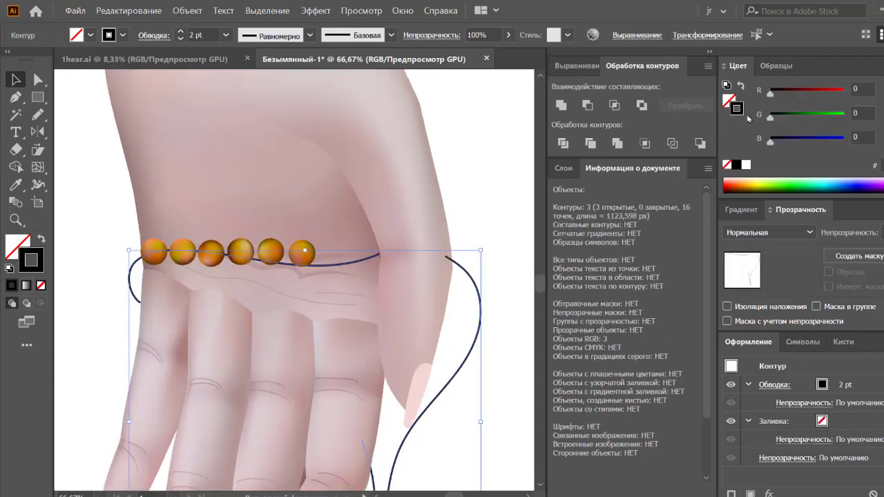
mouse_move(771, 116)
mouse_down()
mouse_move(780, 117)
mouse_move(793, 90)
mouse_up()
click(480, 311)
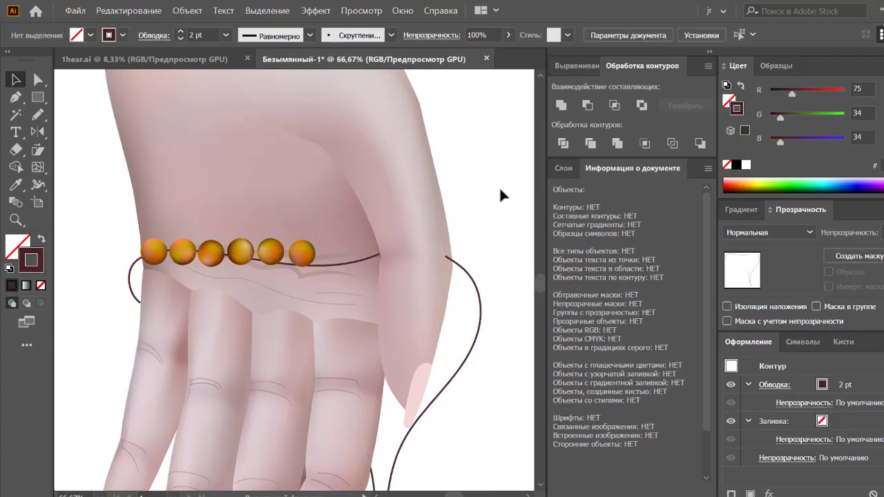
click(511, 309)
drag(375, 306, 391, 311)
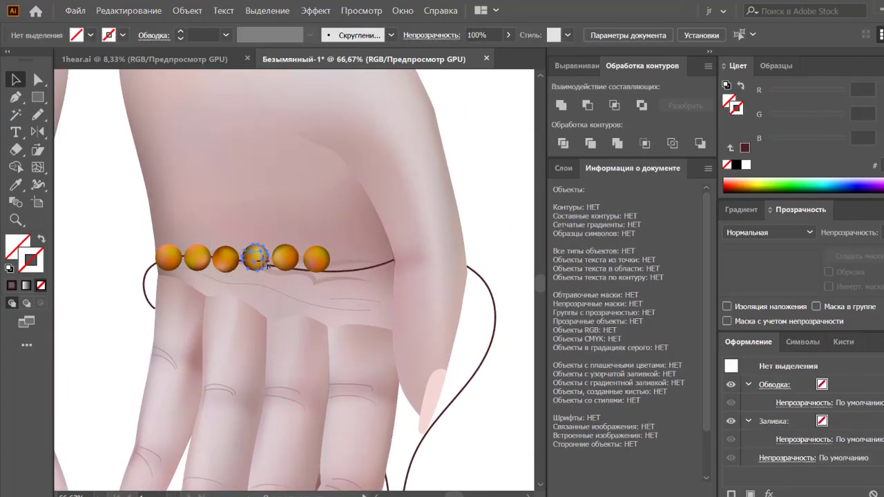
Copy beads down the bracelet's left end, send the lowest behind the hand, and zoom in.
click(254, 261)
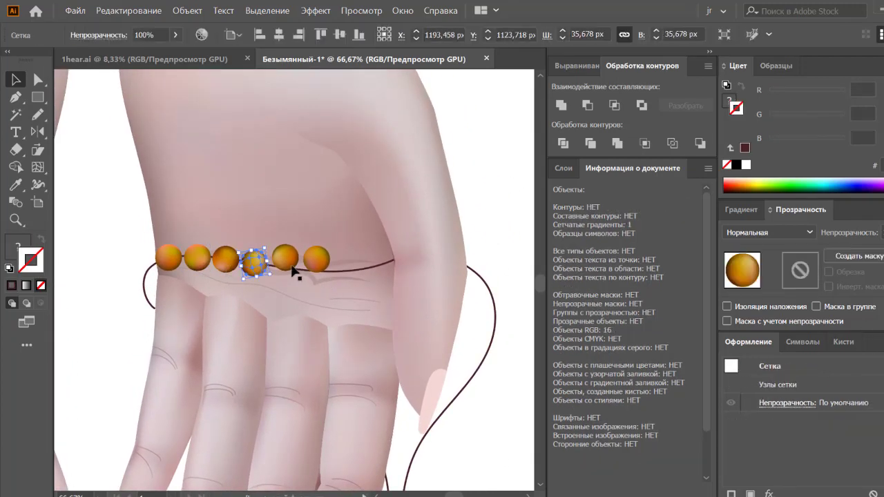
click(328, 308)
mouse_move(147, 281)
mouse_down()
mouse_move(143, 304)
mouse_move(155, 308)
mouse_up()
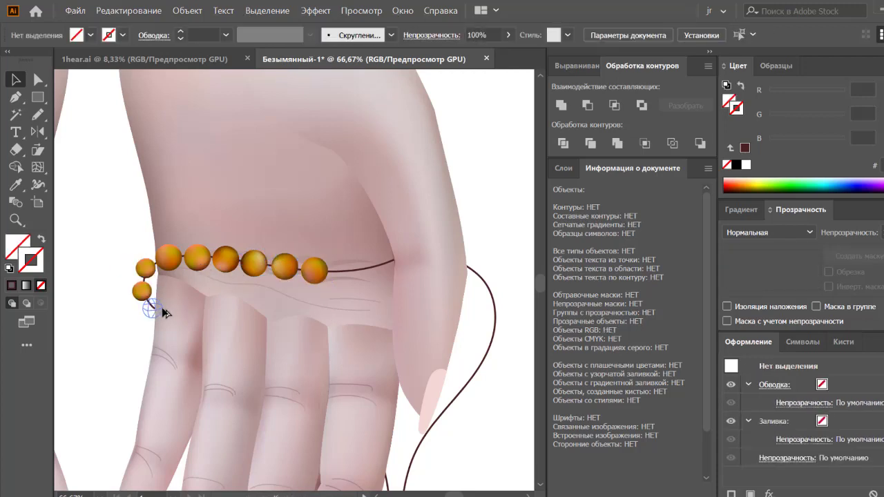
key(ctrl+bracketleft)
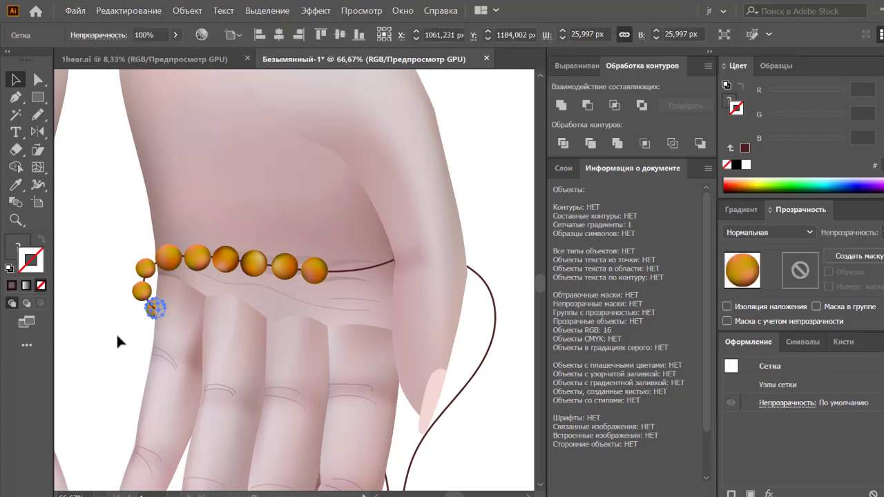
click(135, 319)
click(153, 308)
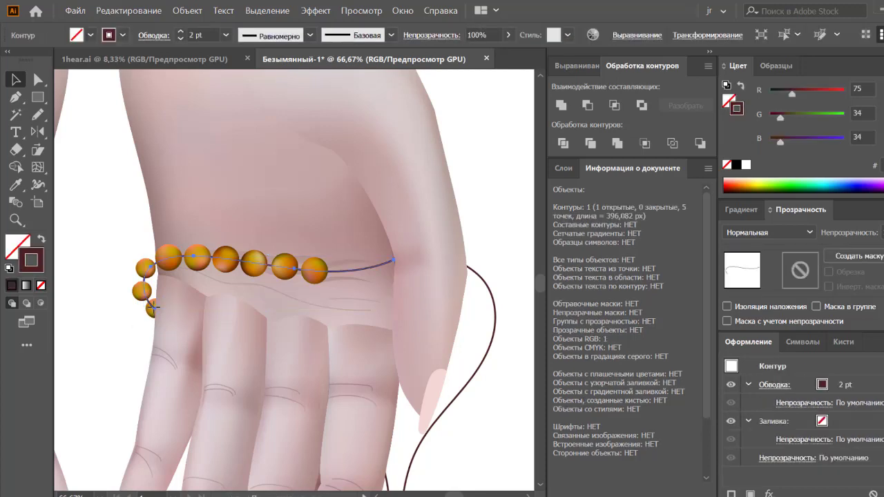
click(105, 332)
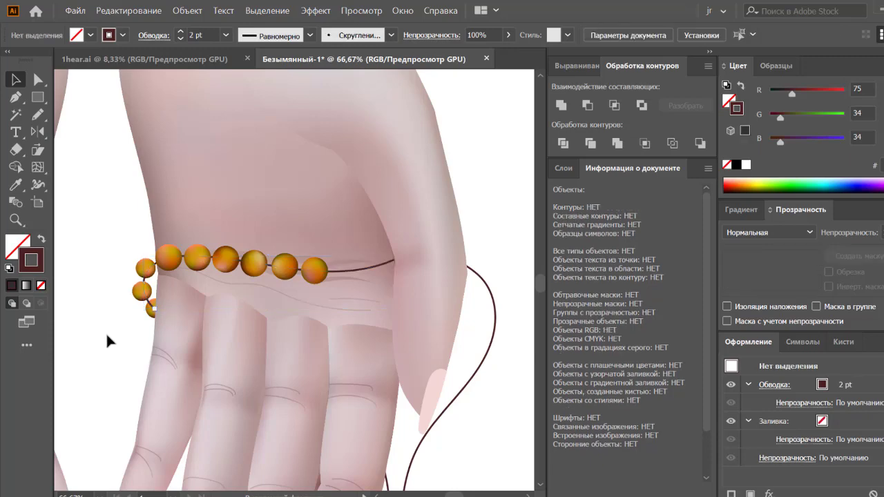
key(z)
click(122, 326)
Cut the thread with the Scissors tool at the two hanging-bead points, then zoom out.
click(200, 191)
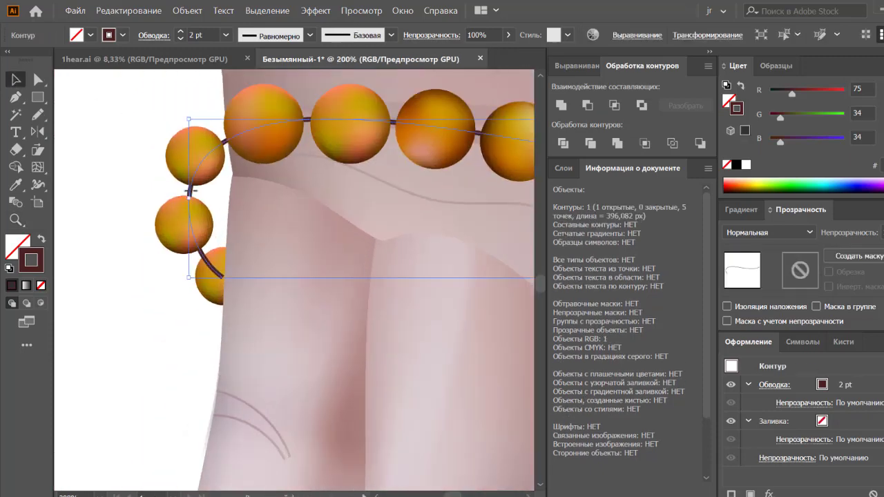
click(32, 151)
click(104, 168)
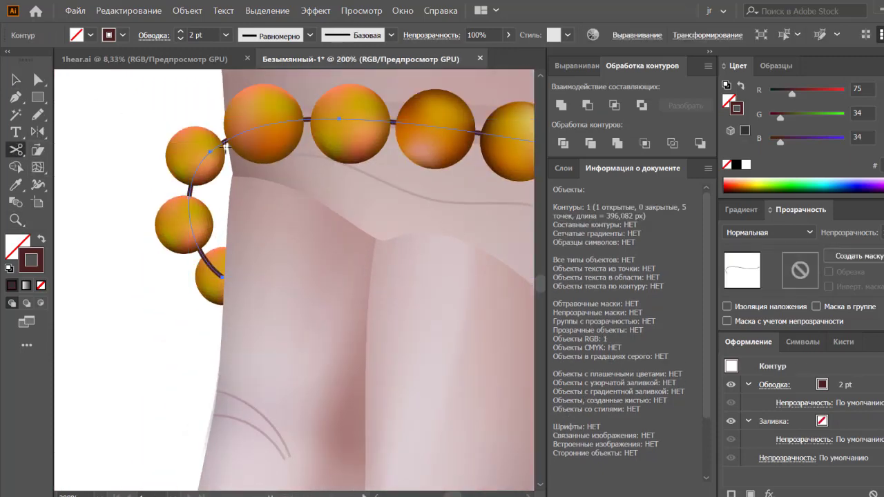
click(224, 142)
click(204, 257)
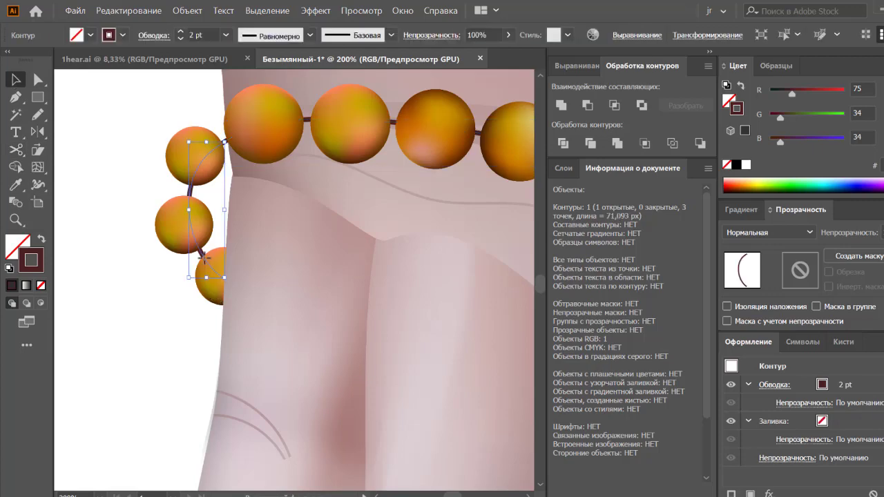
click(159, 296)
key(ctrl+minus)
key(ctrl+minus)
key(ctrl+minus)
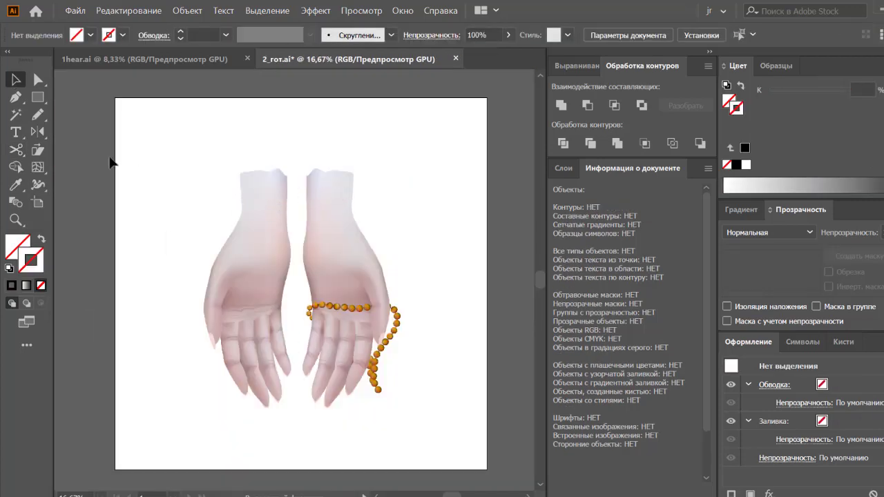
Draw a cuff outline with the Pencil and fill it dark grey (K 82%).
click(35, 117)
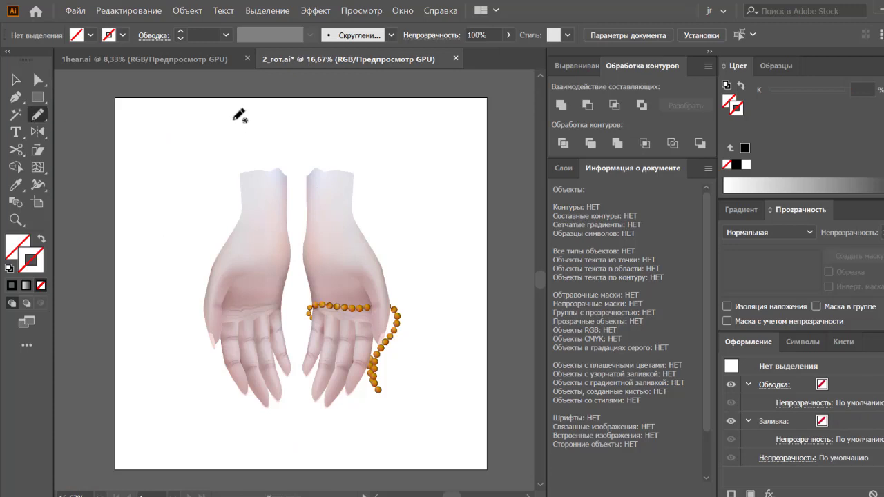
mouse_move(233, 118)
mouse_down()
mouse_move(238, 188)
mouse_move(253, 202)
mouse_move(277, 201)
mouse_up()
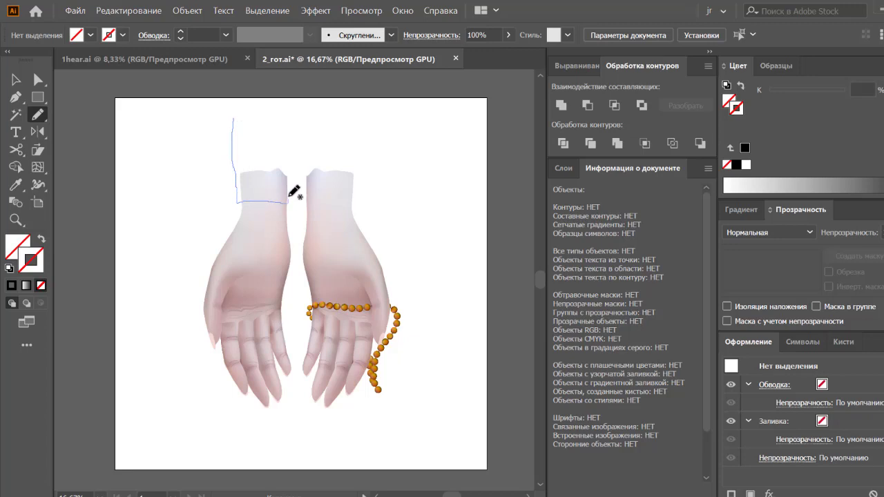
mouse_move(290, 168)
mouse_down()
mouse_move(287, 152)
mouse_move(233, 120)
mouse_up()
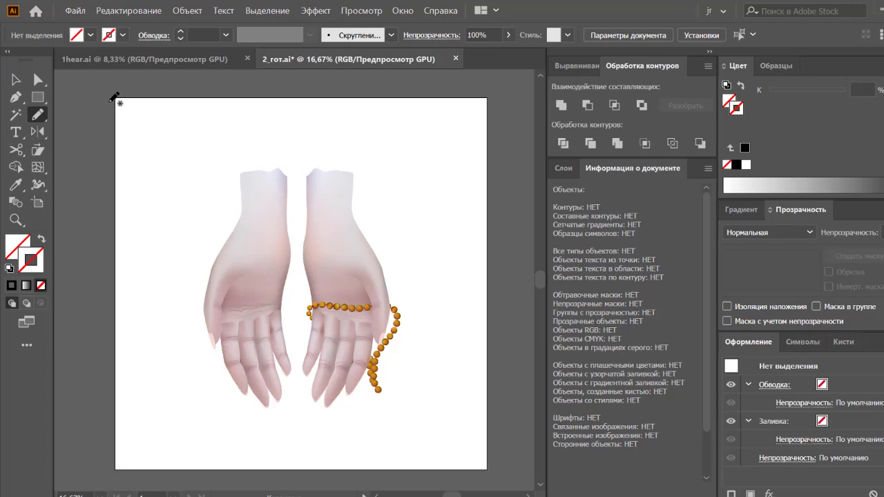
key(v)
click(265, 129)
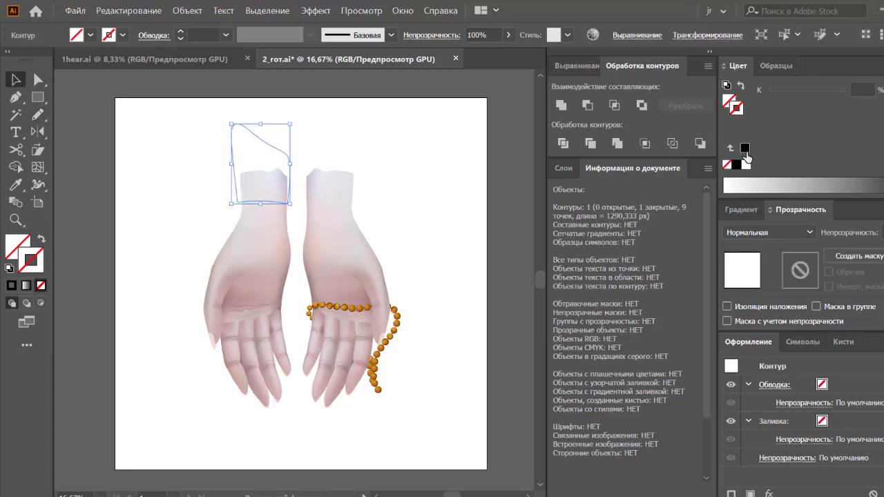
click(726, 105)
click(848, 185)
Move the cuff onto the right wrist and reflect a copy onto the left wrist.
click(442, 156)
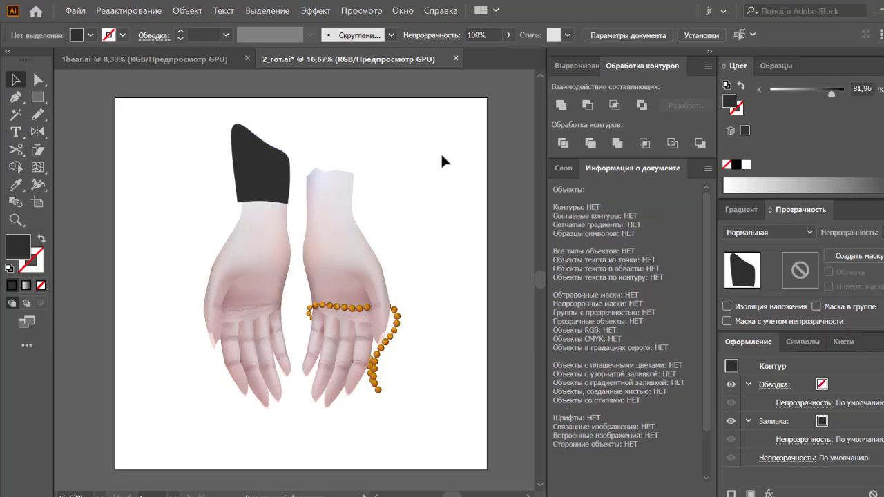
mouse_move(279, 184)
mouse_down()
mouse_move(353, 187)
mouse_move(346, 184)
mouse_up()
click(274, 181)
key(Delete)
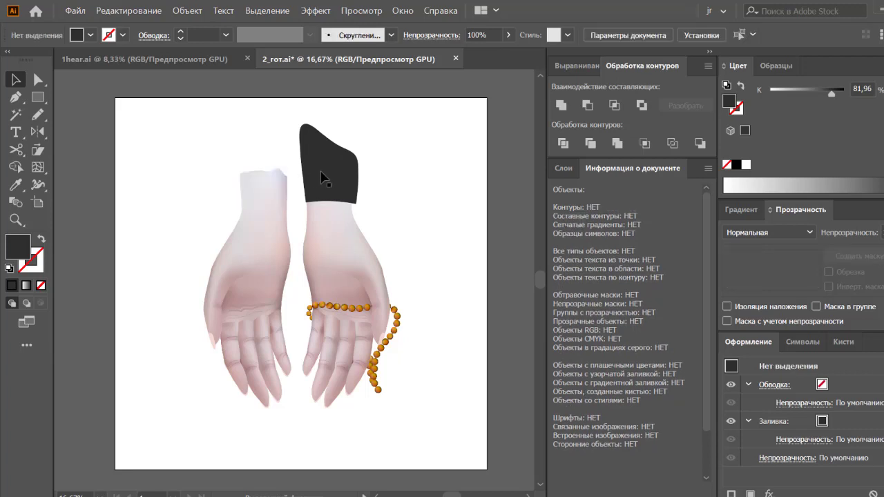
click(322, 174)
click(37, 133)
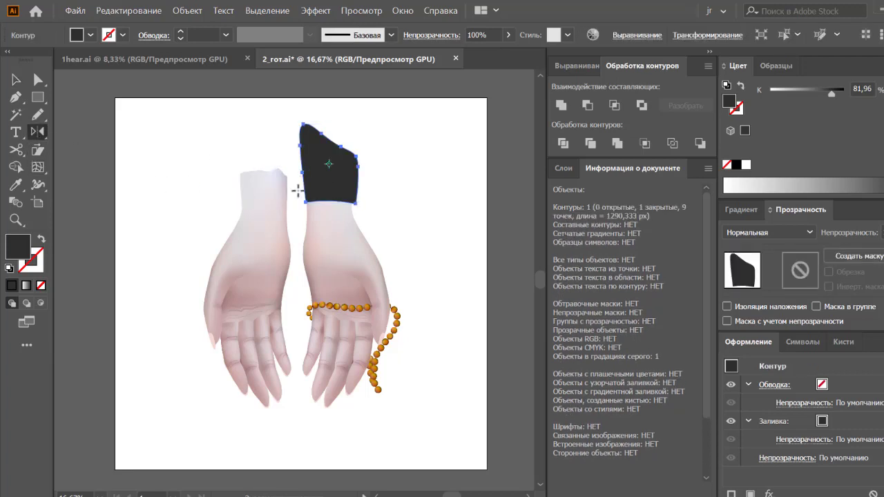
drag(317, 189, 301, 235)
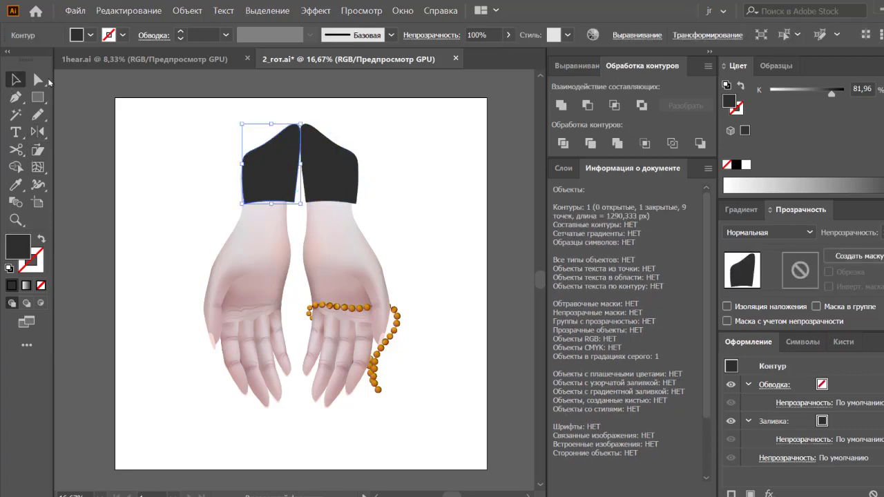
key(a)
drag(264, 178, 258, 181)
click(182, 175)
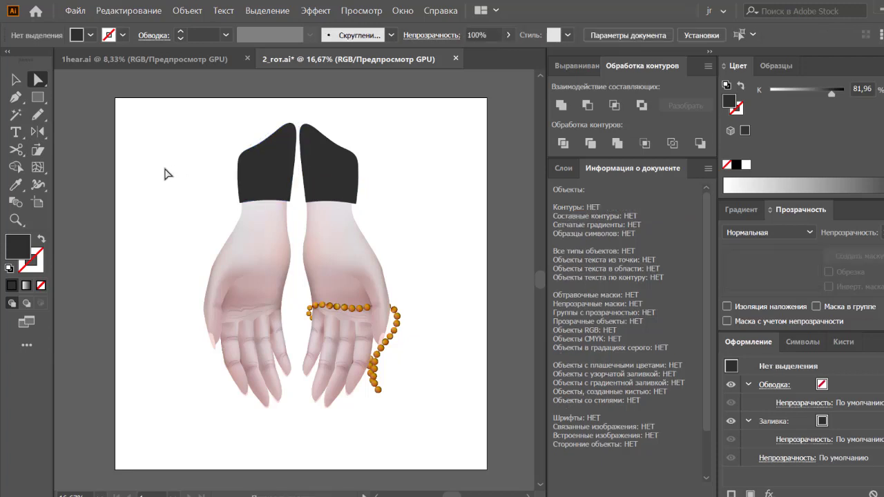
Delete the left black cuff and tilt the right cuff slightly.
click(258, 164)
key(Delete)
click(325, 165)
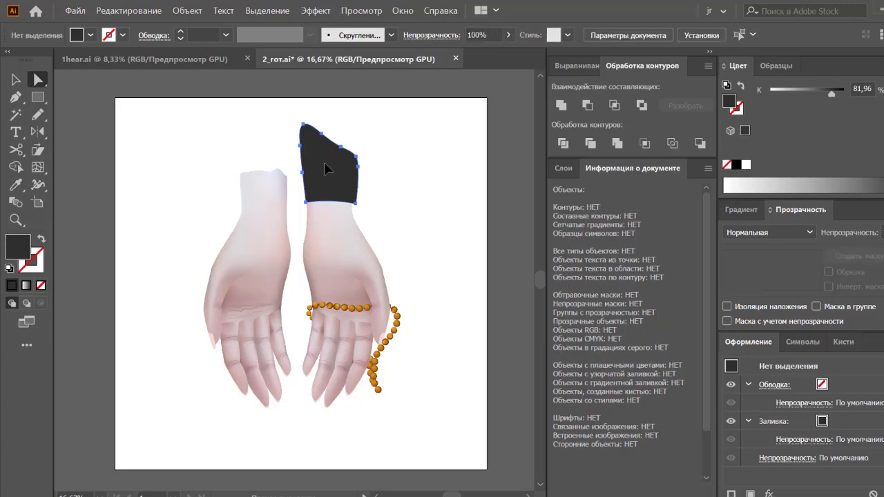
key(v)
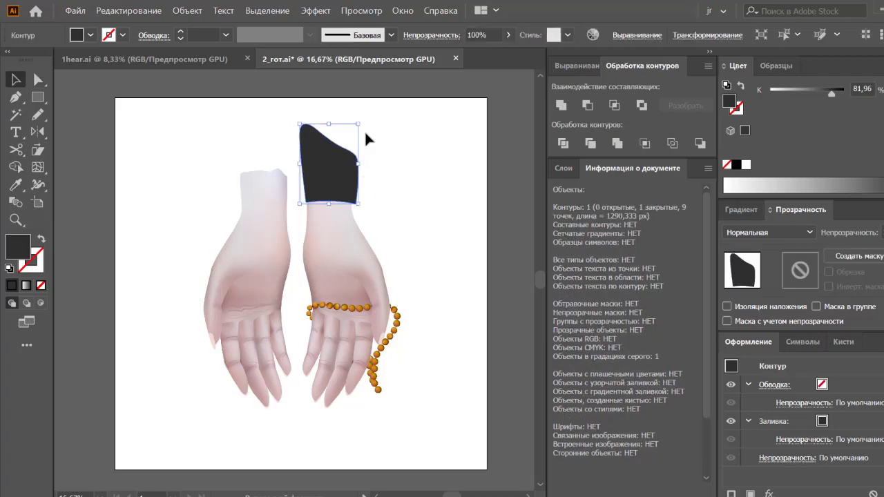
drag(361, 119, 364, 122)
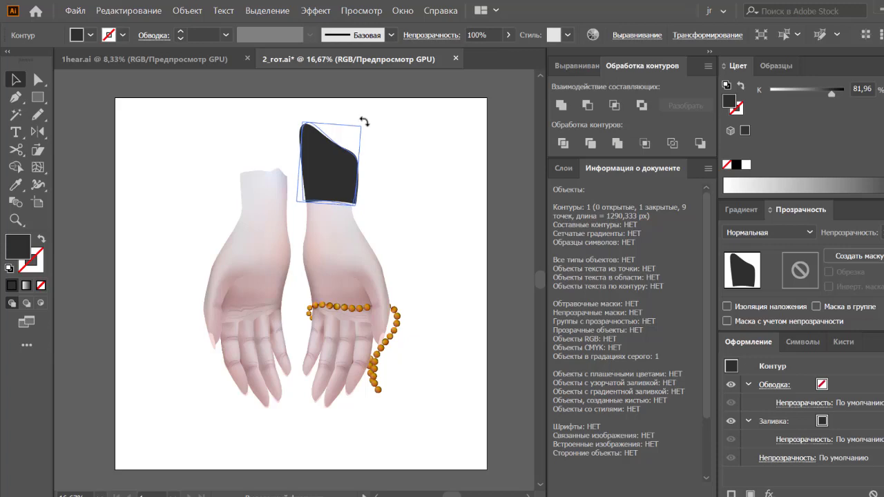
click(385, 149)
Recolour the right cuff a muted grey-violet, RGB 85, 82, 90.
click(345, 183)
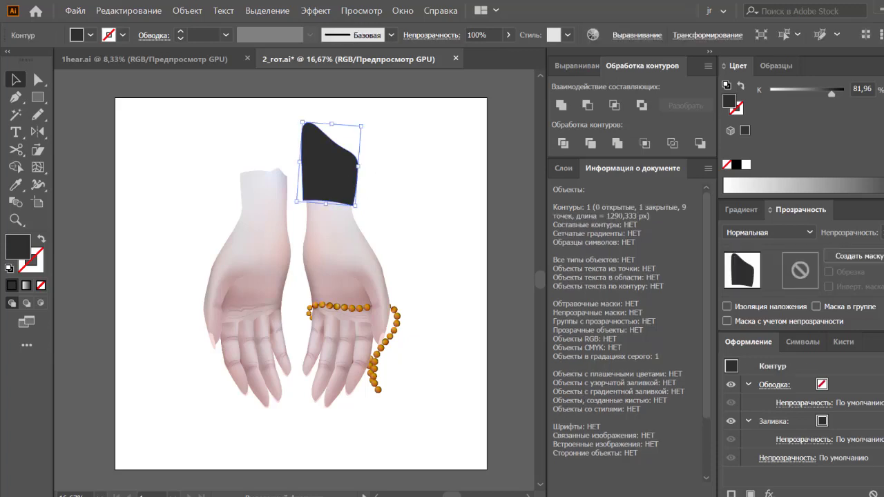
click(880, 66)
click(809, 98)
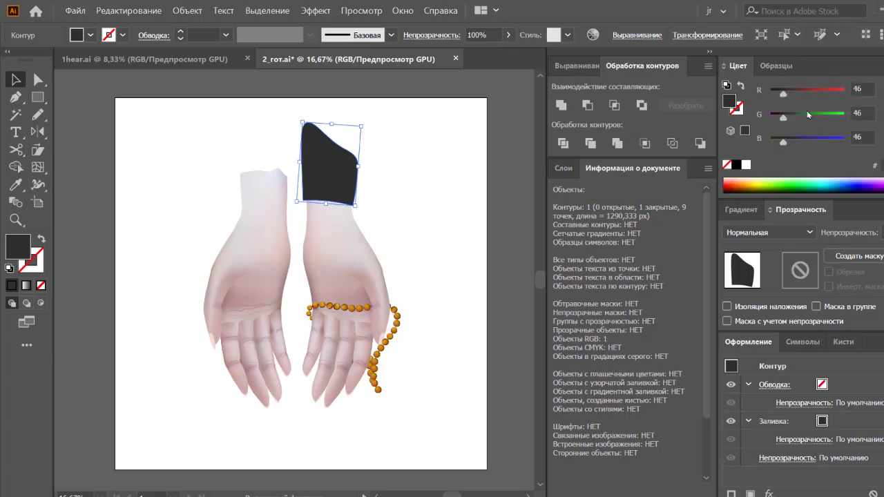
click(794, 94)
click(793, 115)
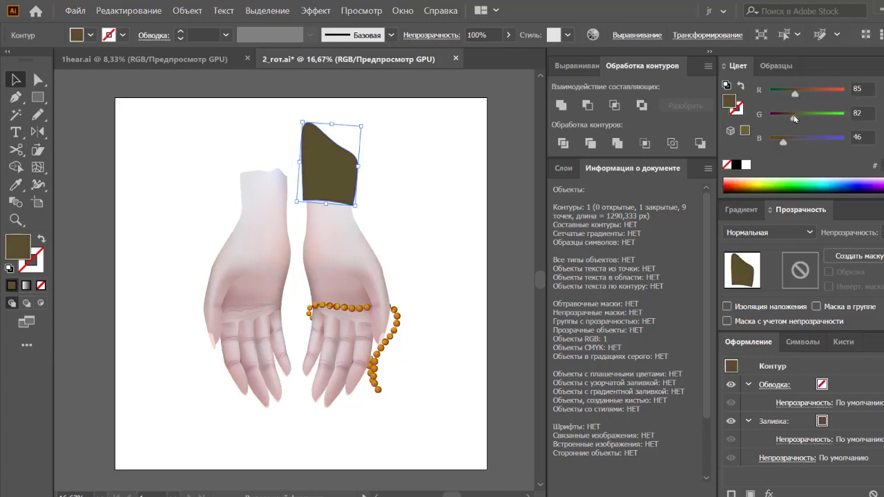
click(444, 277)
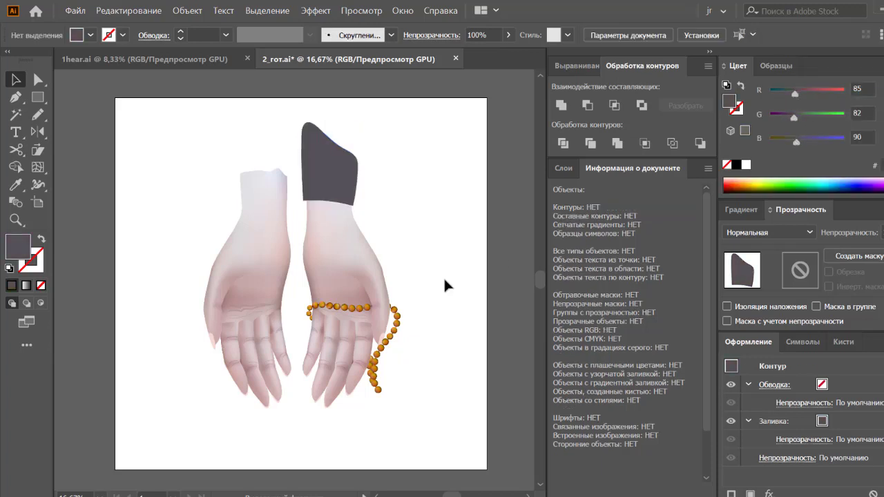
key(ctrl+equal)
key(ctrl+equal)
key(ctrl+equal)
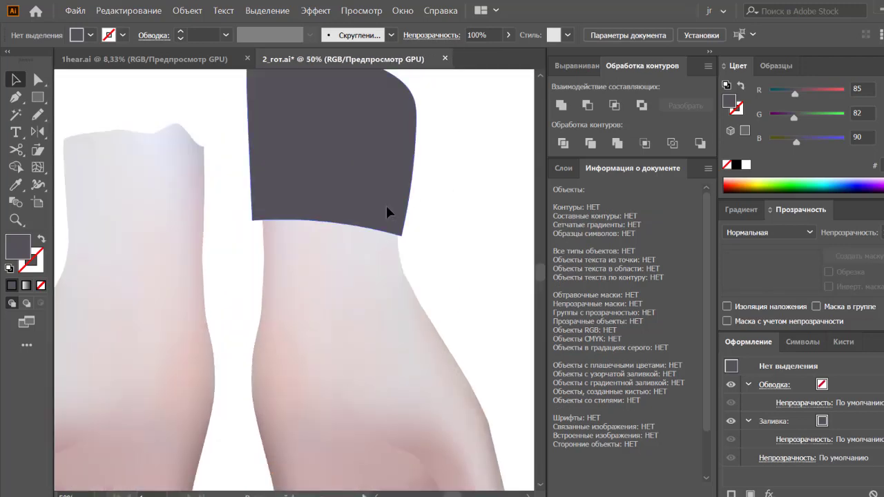
Convert the teal cuff to a gradient mesh with several lines, darkening a point in HSB.
click(385, 204)
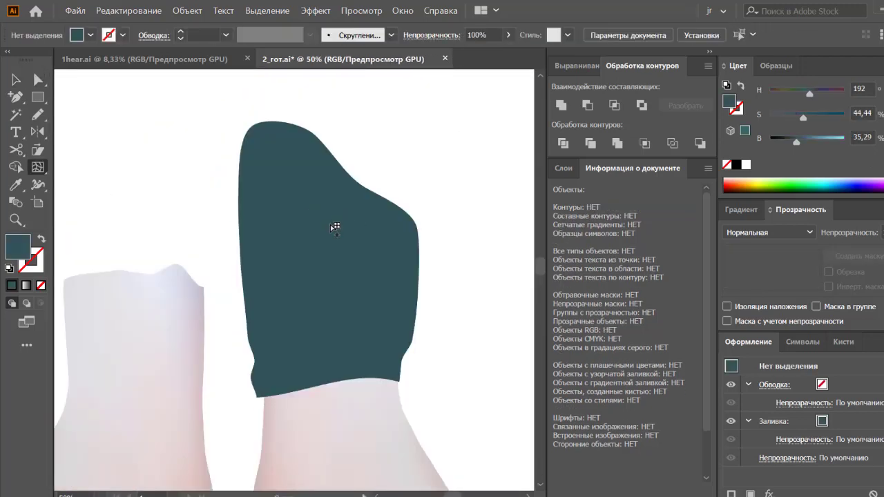
click(331, 226)
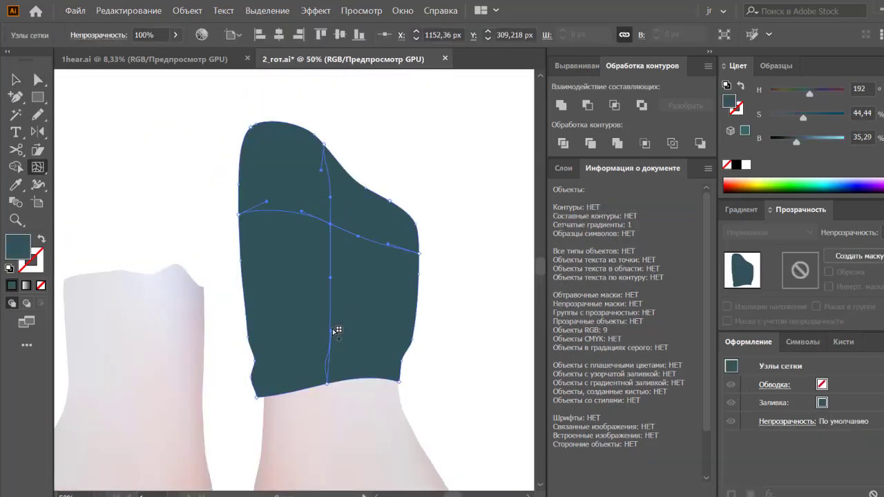
click(331, 328)
click(394, 335)
click(268, 334)
key(a)
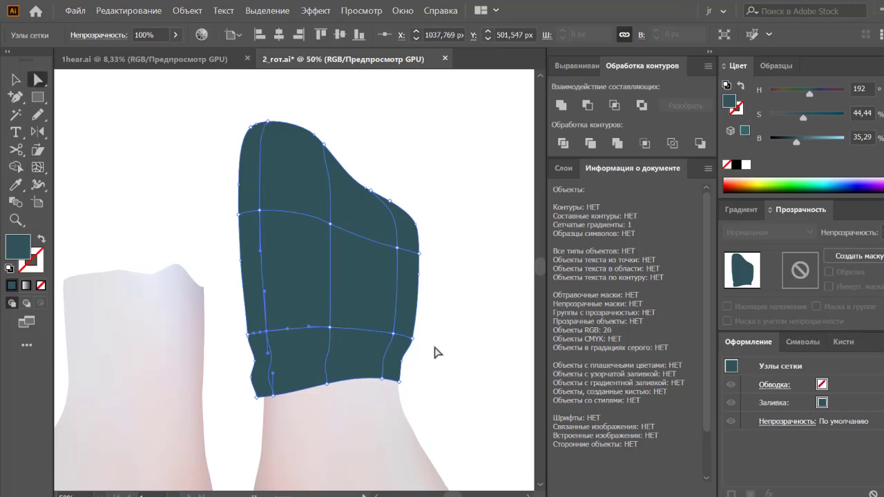
click(882, 65)
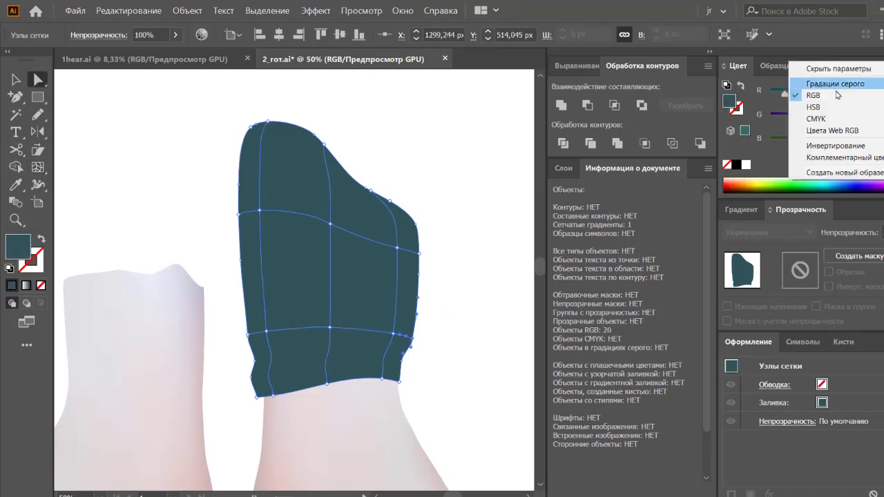
click(760, 58)
drag(797, 142, 794, 145)
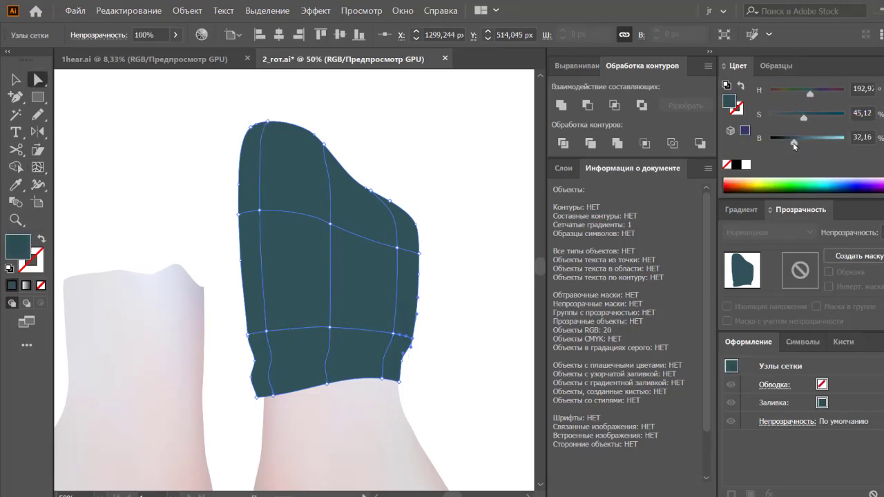
Add mesh lines near the lower band and a white highlight point there.
click(260, 369)
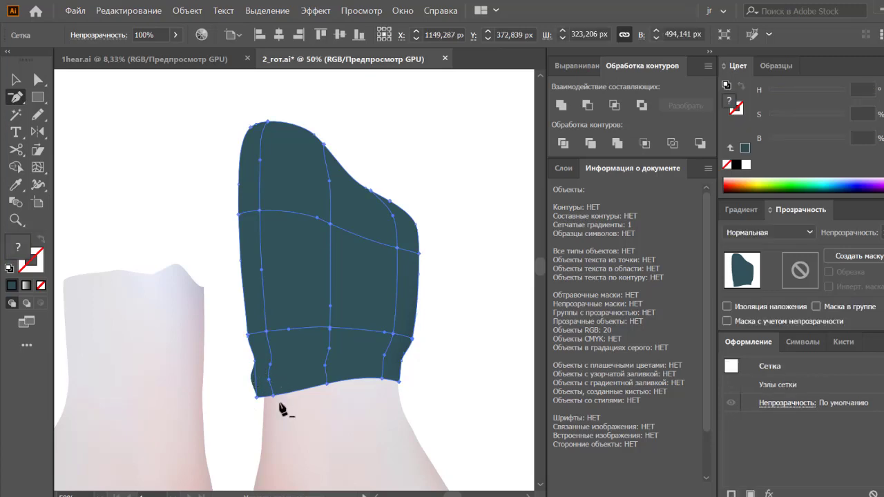
key(a)
click(246, 325)
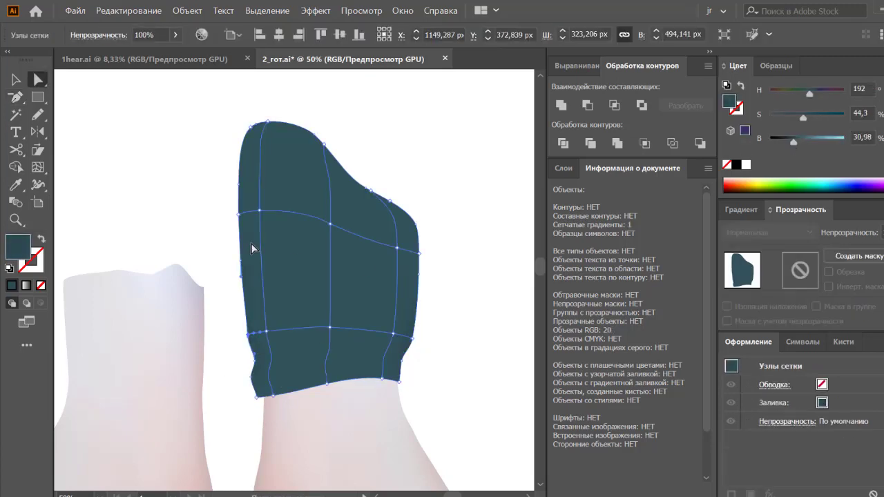
drag(795, 142, 796, 142)
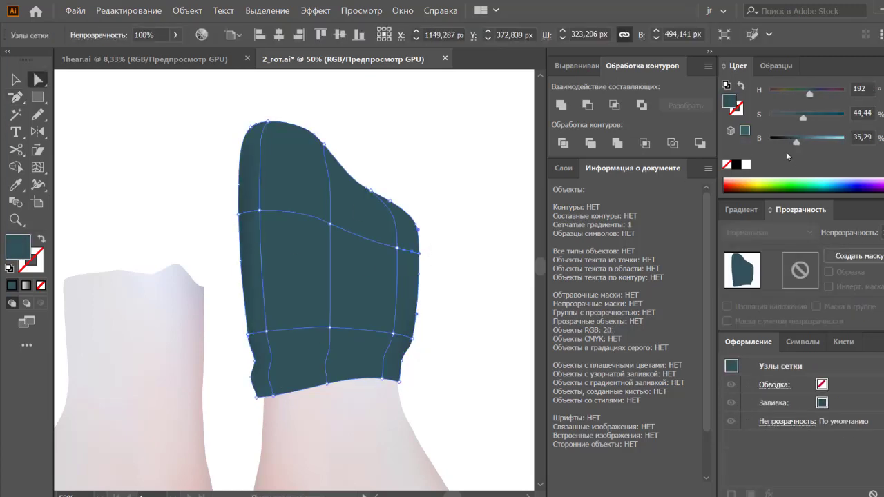
click(469, 310)
click(339, 339)
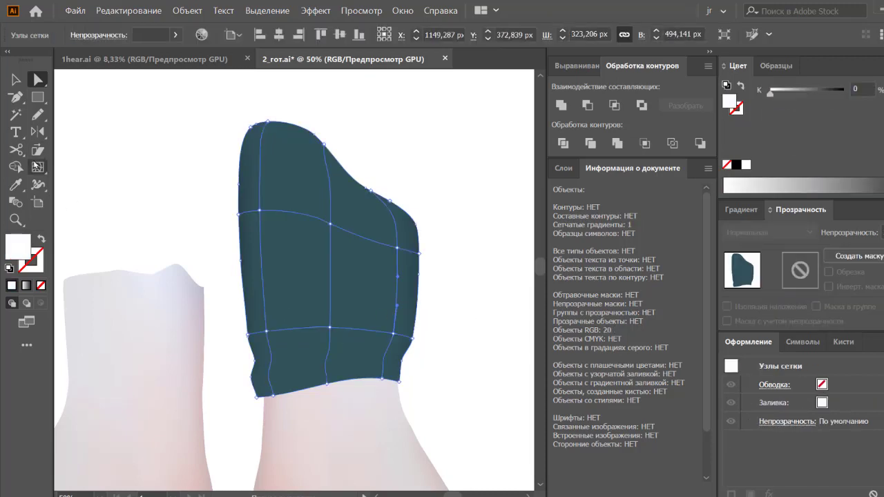
click(37, 166)
click(331, 351)
Sample the cuff's dark teal and lighten the selected mesh point, undoing an overshoot.
key(a)
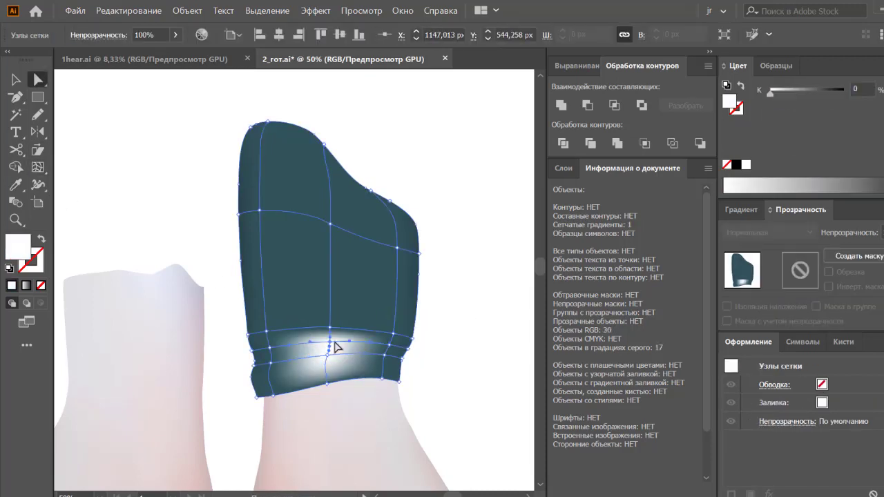
key(i)
click(372, 261)
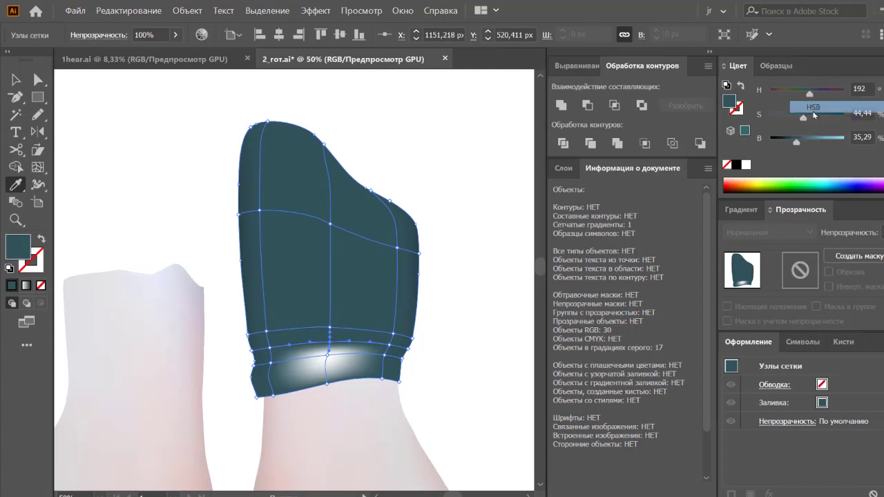
drag(796, 141, 801, 142)
key(a)
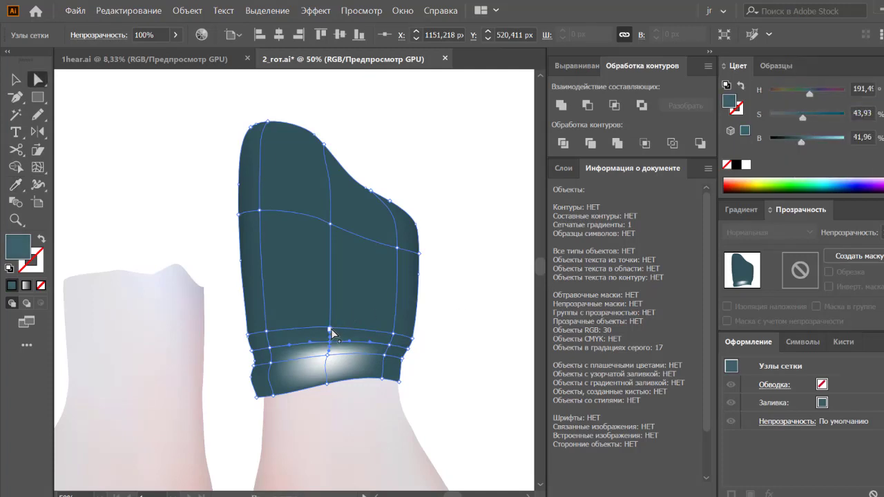
key(ctrl+z)
drag(799, 143, 802, 144)
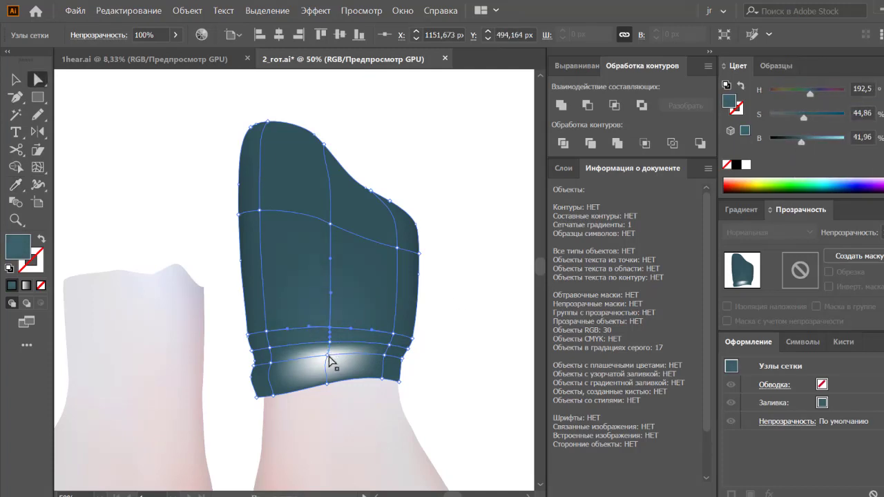
key(i)
Recolour the former glow point and bottom nodes darker teal, about 35 brightness.
click(377, 269)
key(a)
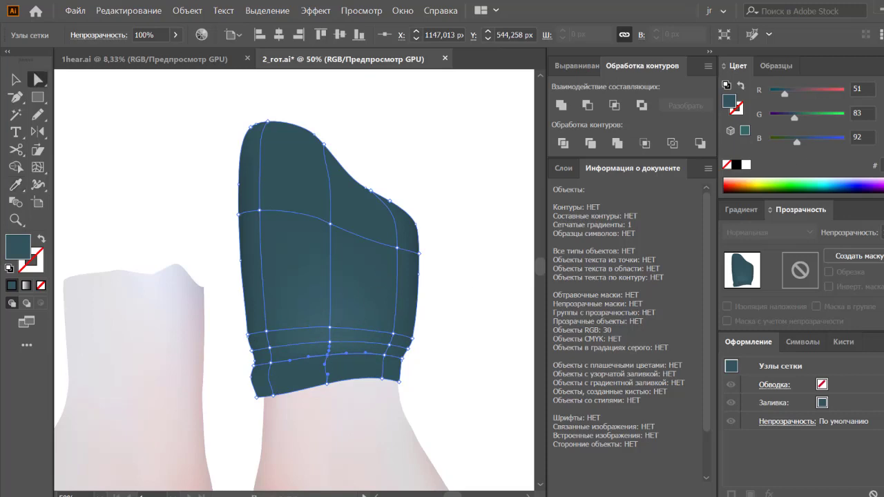
click(880, 65)
click(809, 104)
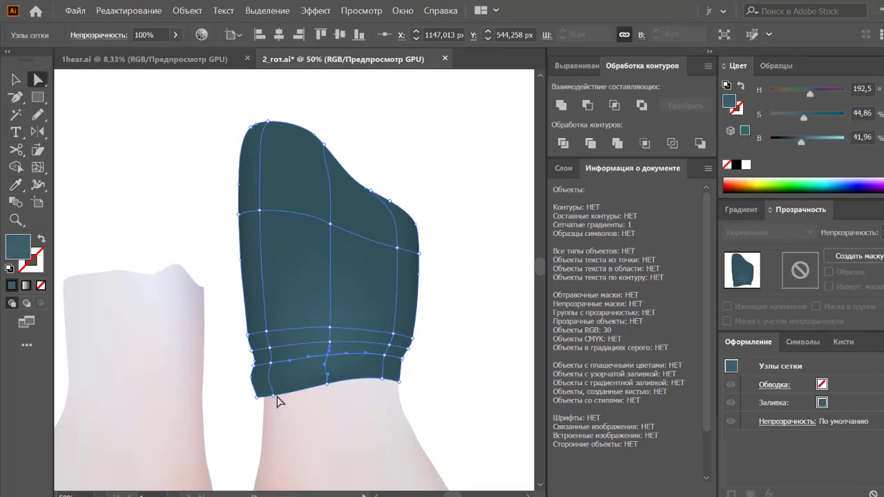
click(327, 383)
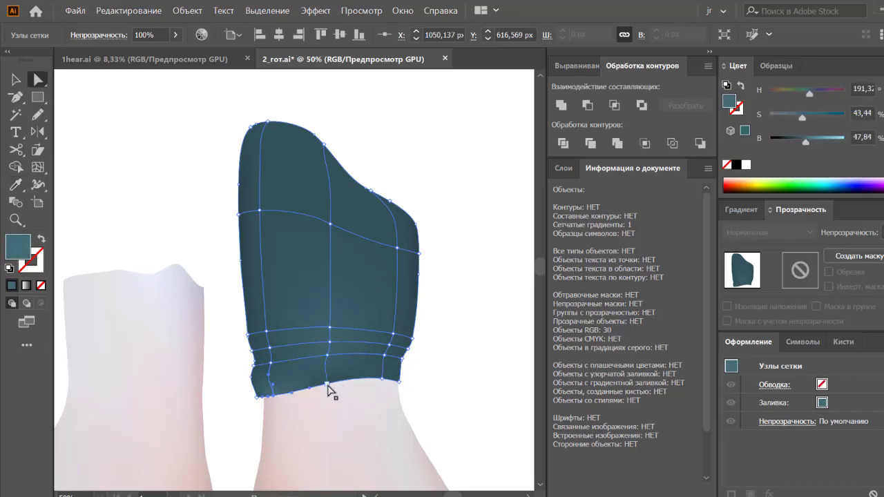
click(367, 378)
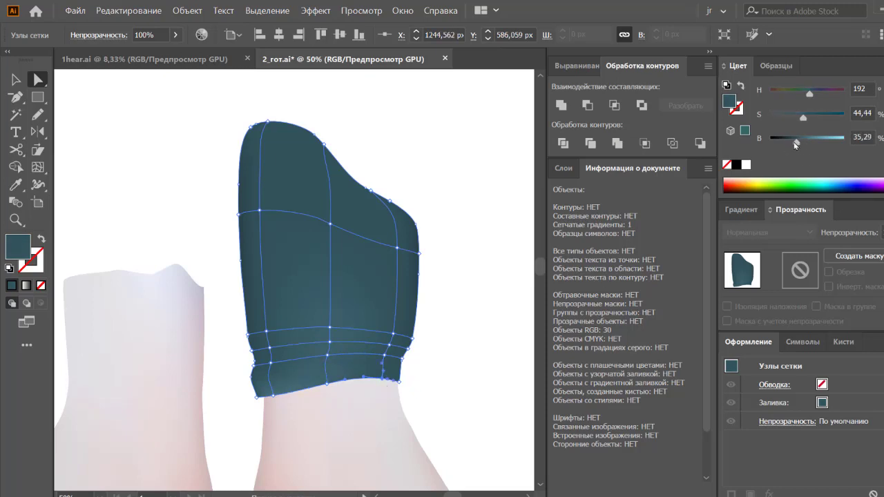
click(512, 343)
scroll(417, 312, down, 2)
click(416, 312)
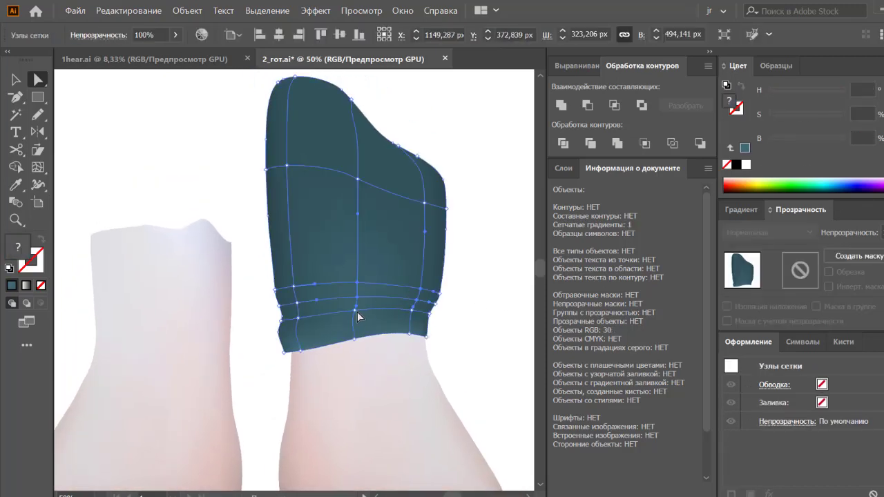
click(436, 352)
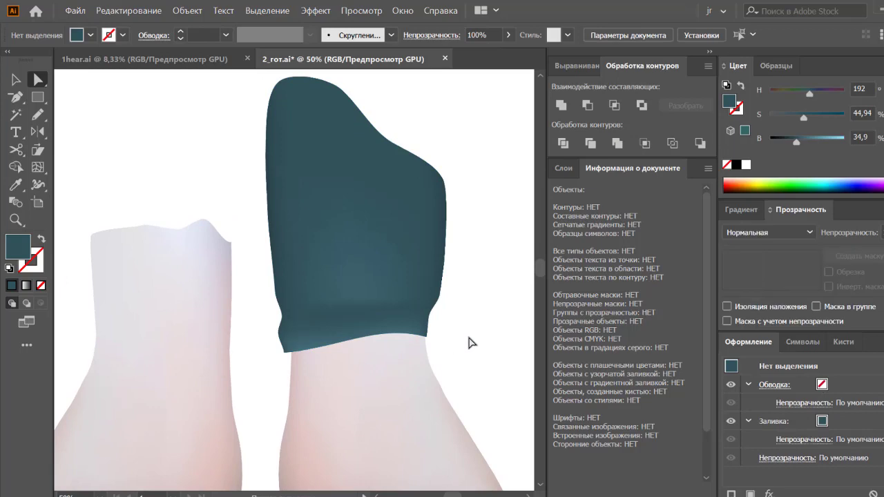
key(ctrl+minus)
key(ctrl+minus)
key(ctrl+minus)
key(ctrl+minus)
Zoom into the right sleeve and inspect mesh points along its left edge.
key(ctrl+plus)
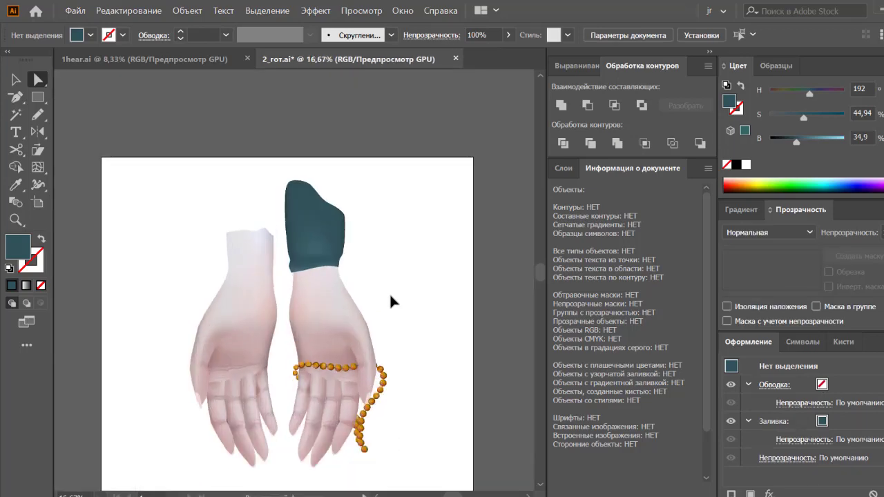
key(ctrl+plus)
key(ctrl+plus)
key(ctrl+plus)
click(354, 239)
click(287, 253)
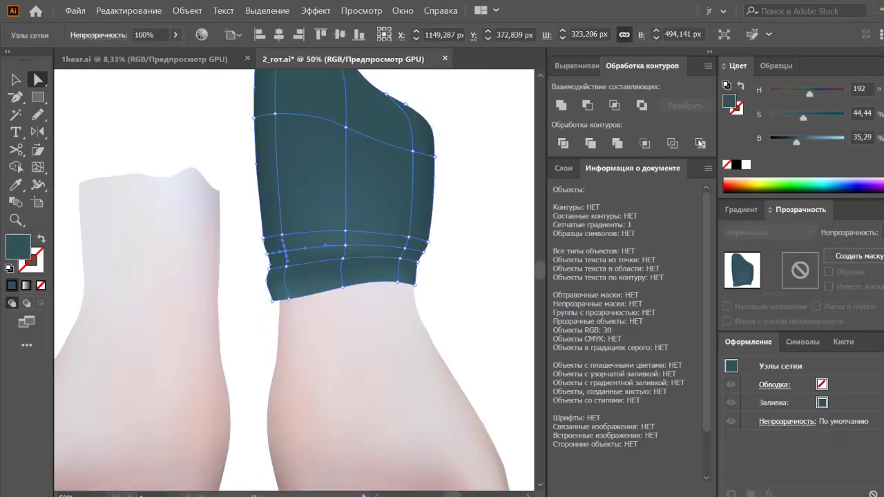
click(495, 251)
click(345, 246)
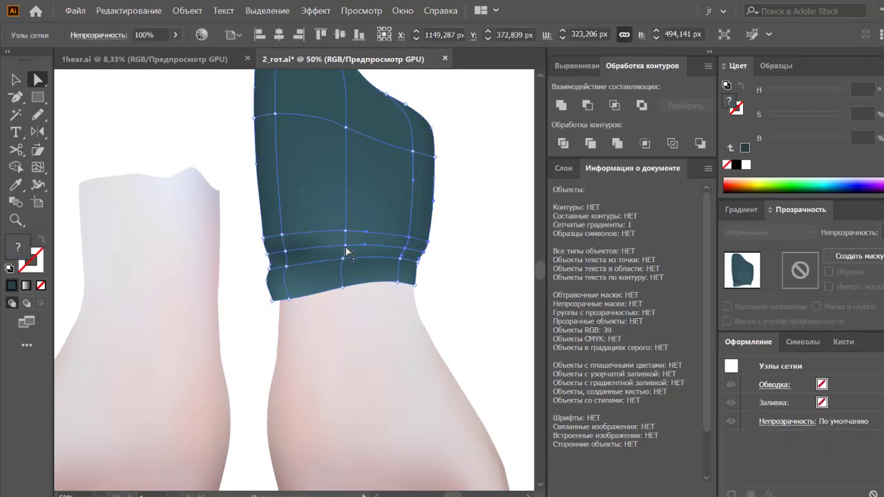
click(281, 258)
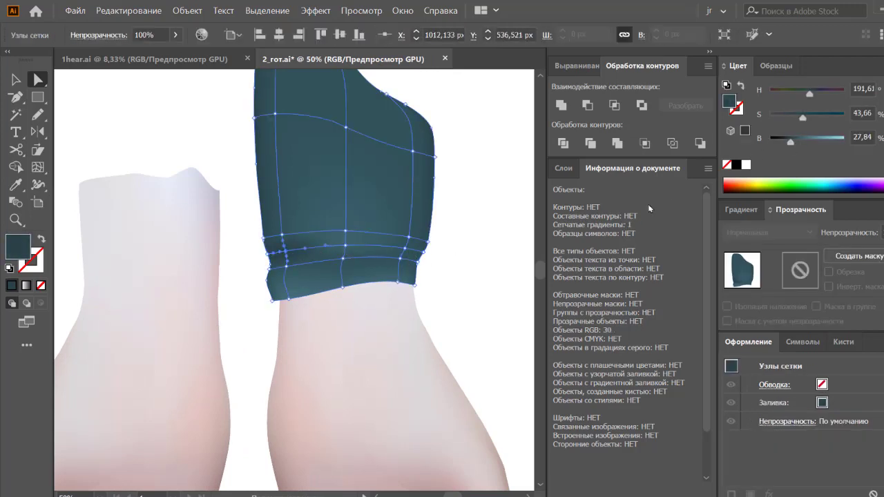
click(511, 276)
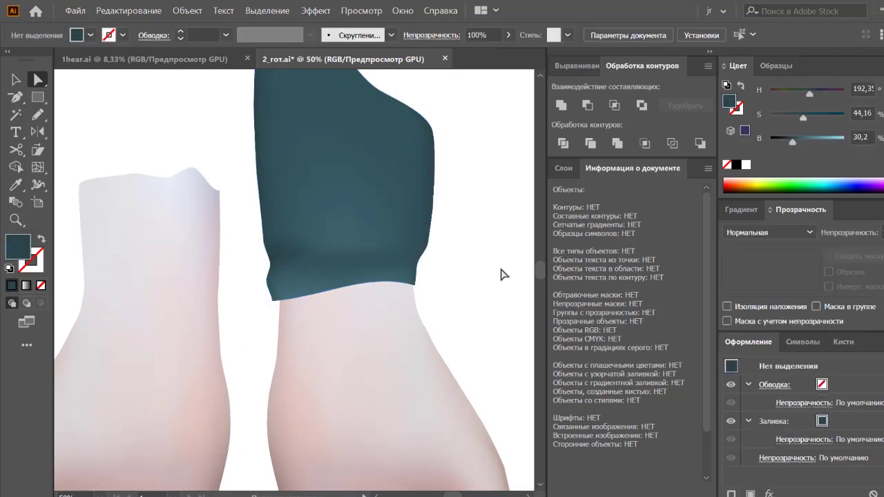
Check sleeve mesh colours in HSB and darken a cuff-band edge point to brightness 25.
click(409, 232)
click(879, 65)
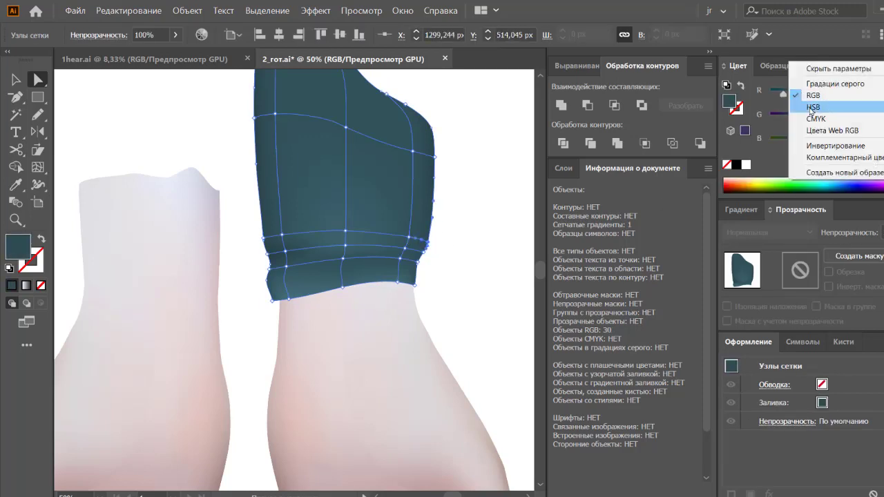
click(781, 104)
click(434, 262)
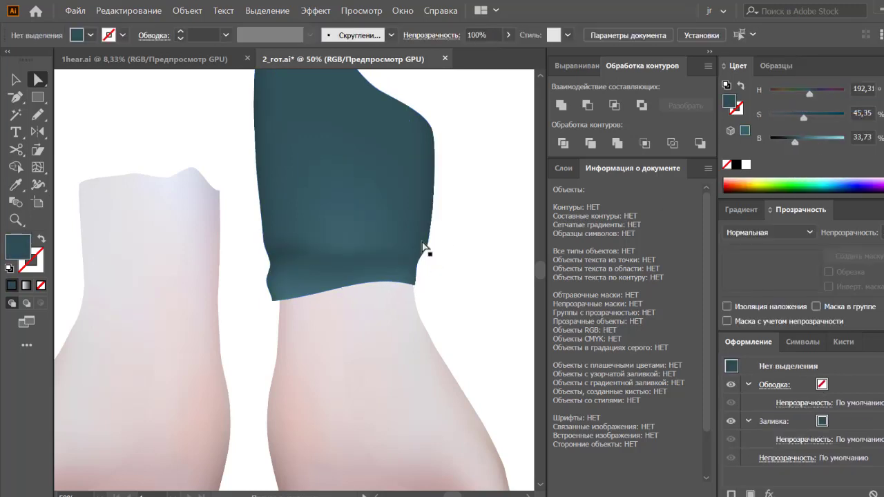
click(879, 65)
click(781, 104)
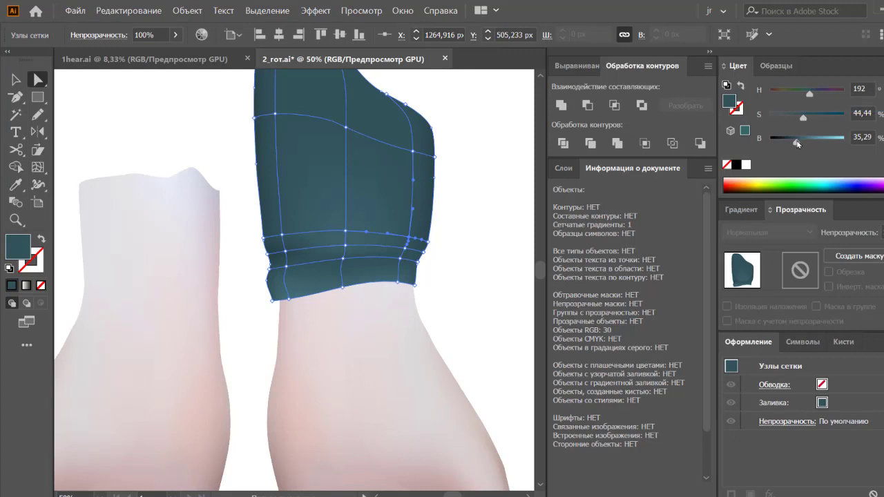
click(529, 226)
click(295, 211)
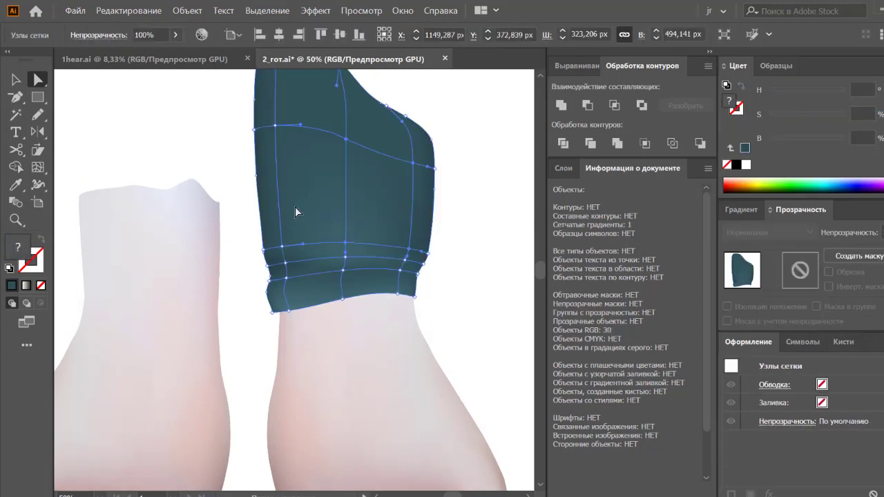
click(270, 237)
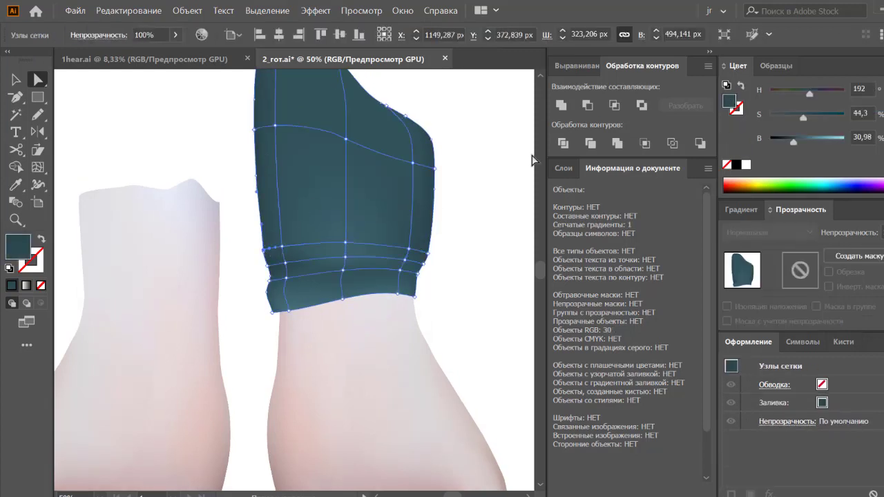
Reflect a vertical copy of the teal sleeve onto the left wrist.
click(505, 245)
key(ctrl+0)
key(v)
click(328, 177)
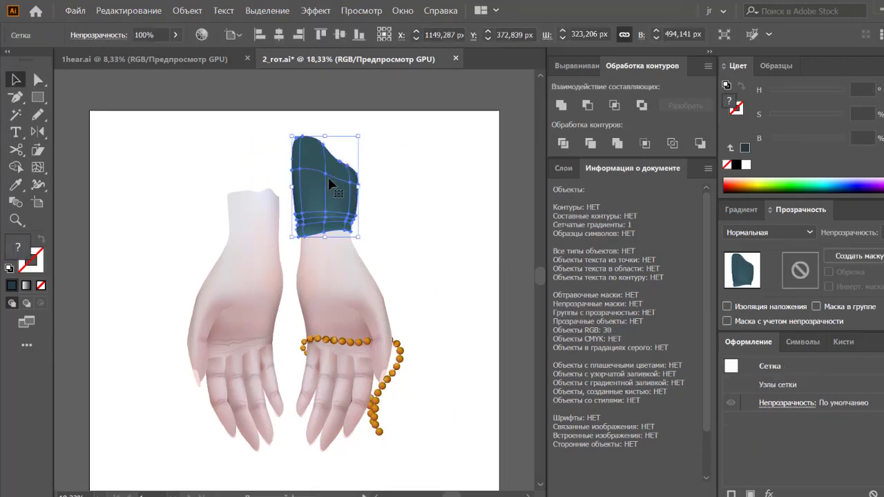
click(38, 134)
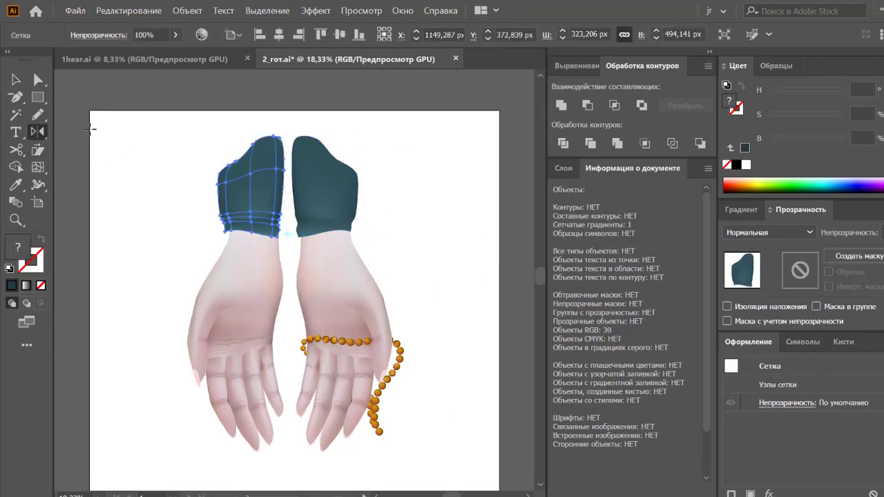
click(131, 123)
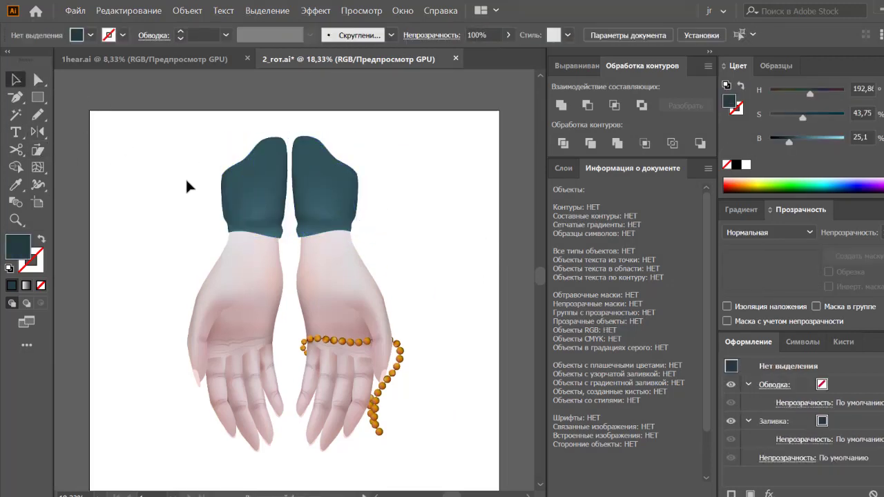
key(ctrl+plus)
key(ctrl+plus)
click(38, 114)
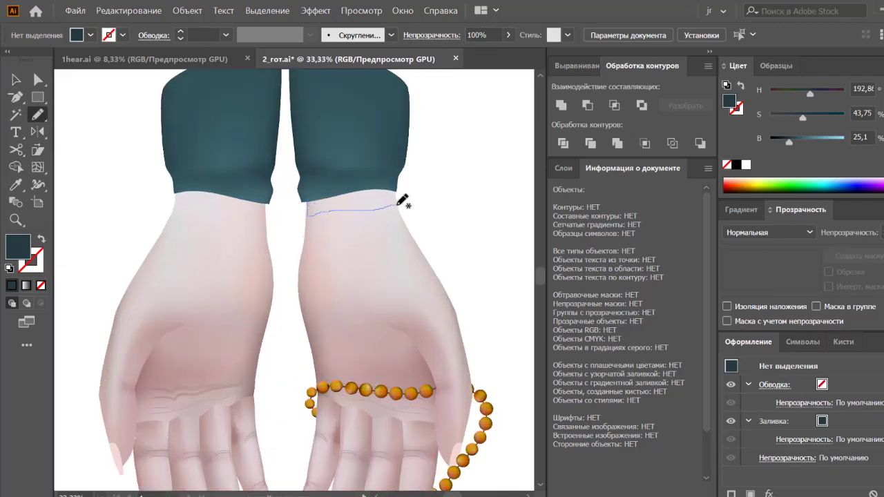
Fill the drawn cuff outline white, make it a mesh, and set Multiply blending.
key(v)
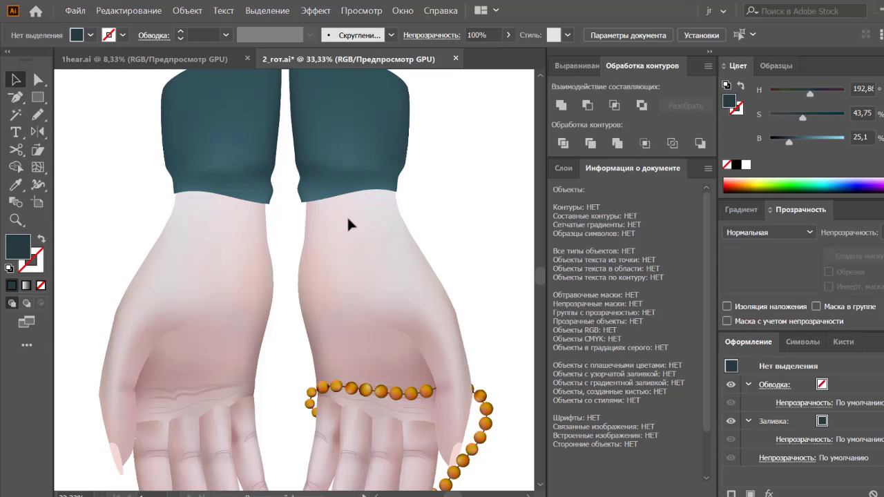
drag(375, 202, 374, 200)
click(746, 164)
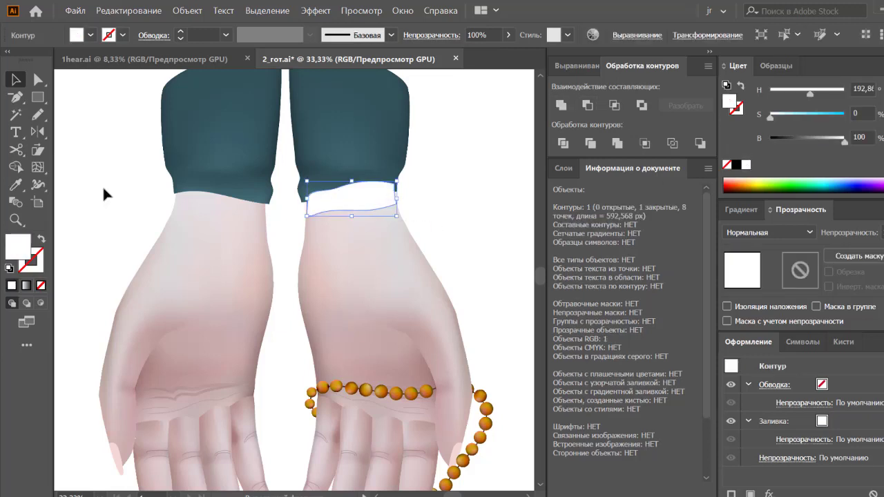
click(37, 167)
click(355, 192)
key(v)
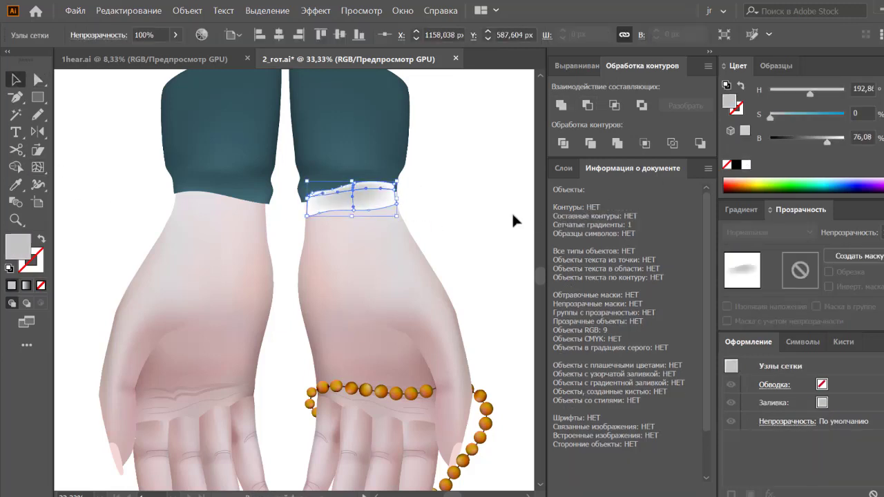
click(770, 232)
click(760, 280)
click(412, 206)
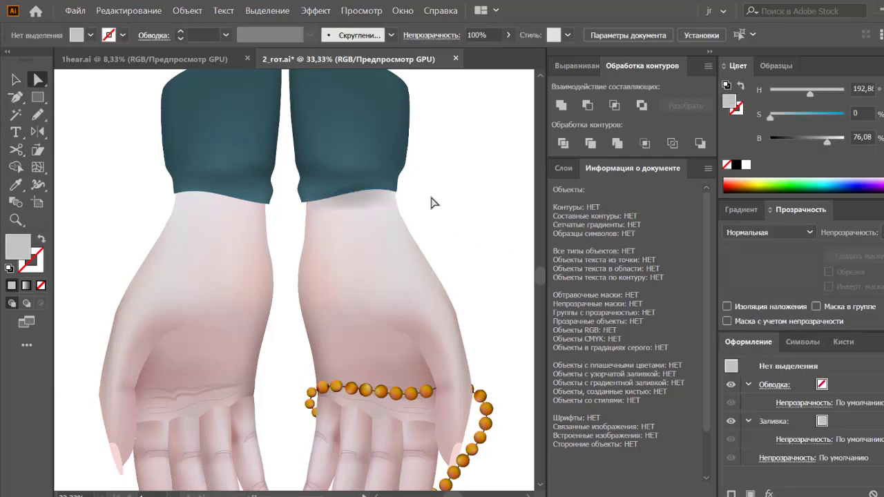
Darken the top row of the cuff shadow's mesh points.
click(405, 164)
click(388, 205)
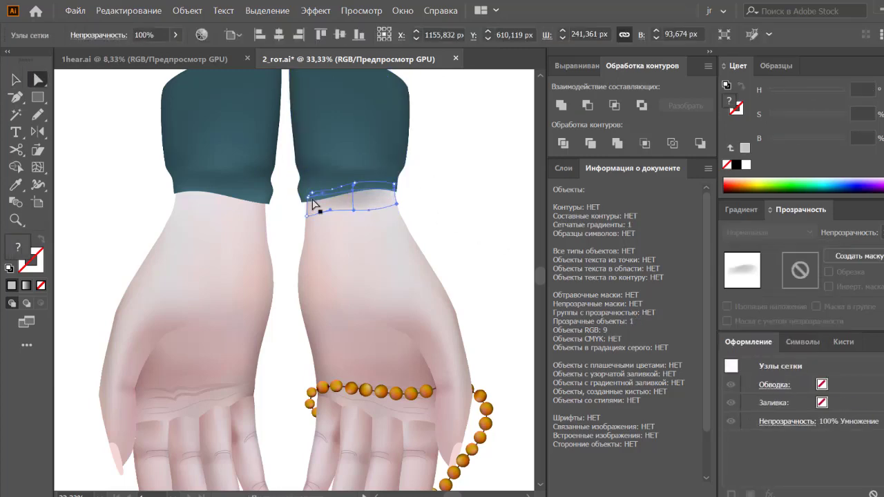
ctrl+click(311, 202)
key(a)
click(356, 197)
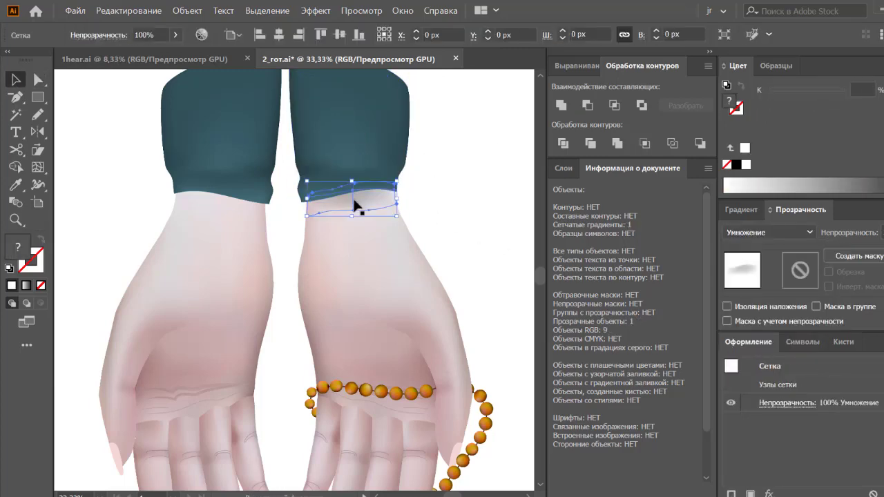
drag(770, 93, 782, 97)
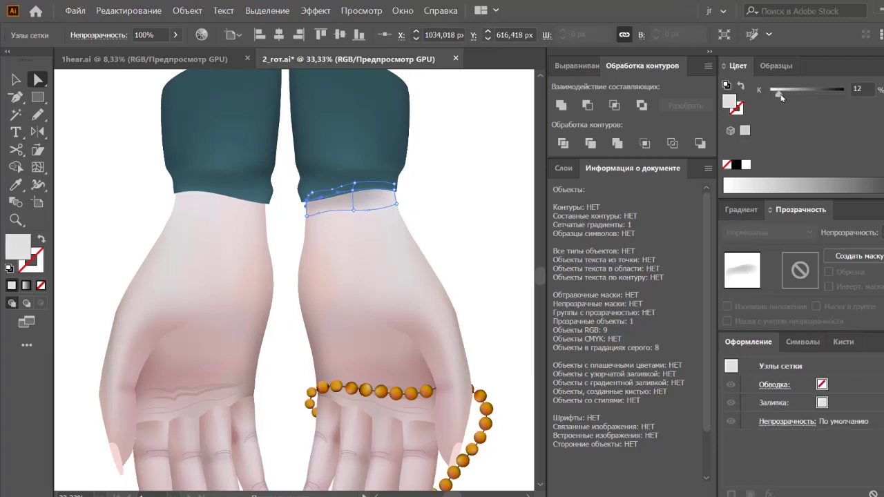
Mirror a copy of the cuff shadow onto the left wrist.
click(483, 195)
click(355, 197)
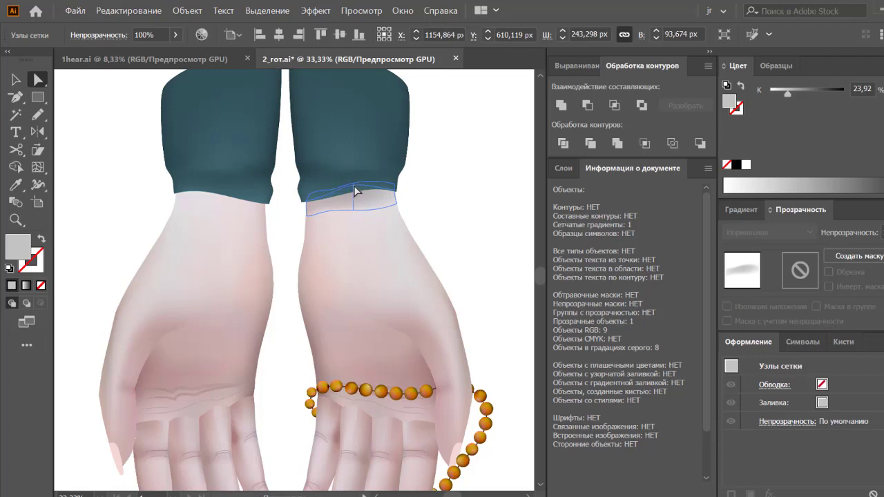
click(438, 219)
click(378, 193)
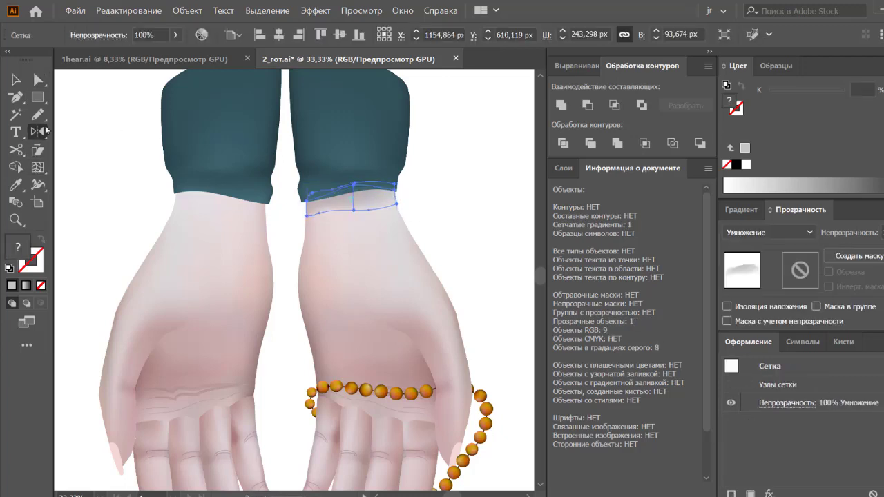
drag(285, 218, 290, 198)
key(a)
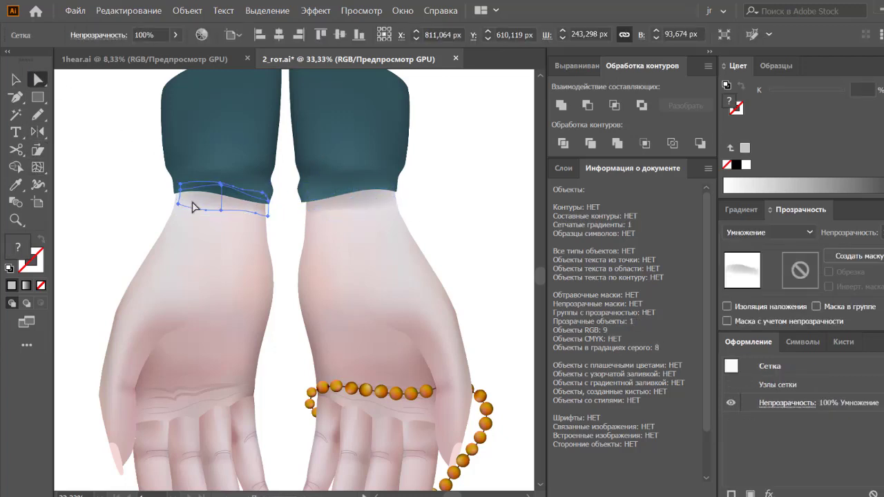
click(118, 185)
Select the left hand with its cuff and reflect it across the vertical axis.
key(v)
click(227, 131)
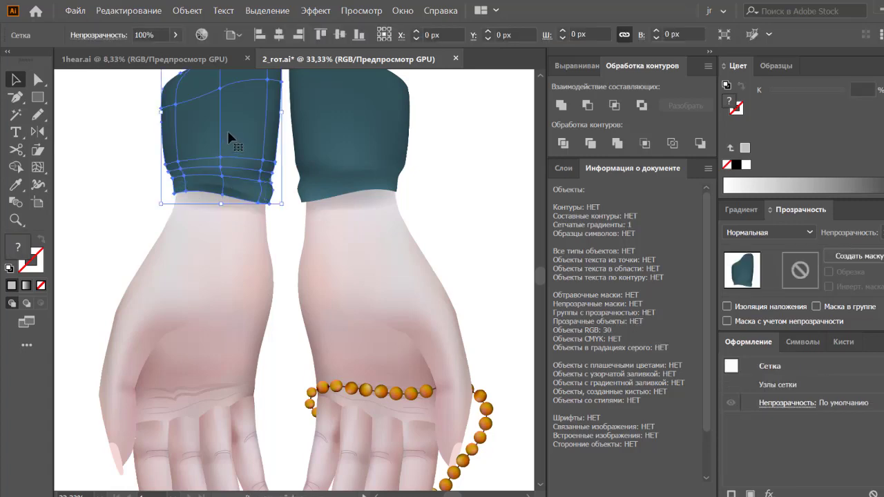
click(116, 196)
key(ctrl+0)
key(ctrl+minus)
key(ctrl+a)
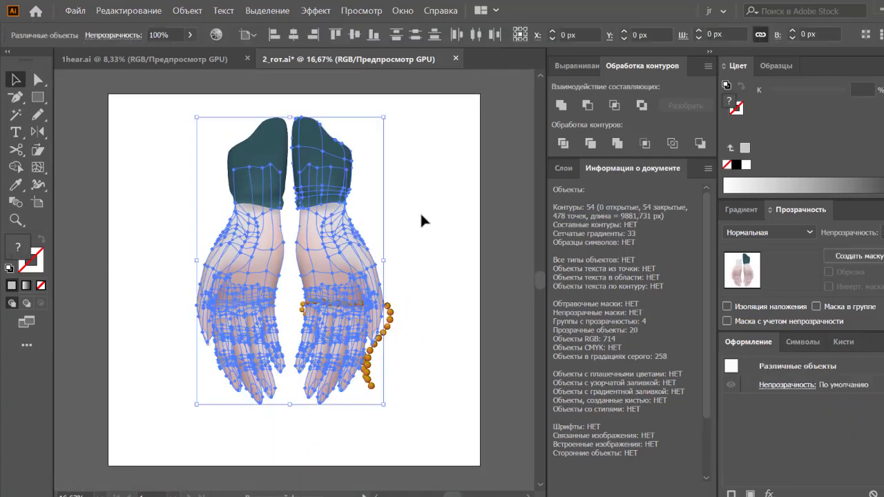
drag(420, 211, 179, 345)
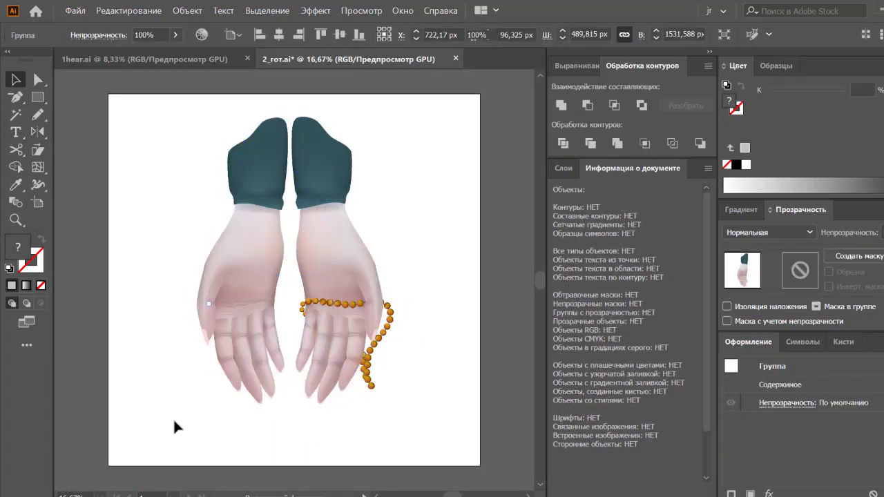
drag(171, 420, 285, 316)
key(ctrl+d)
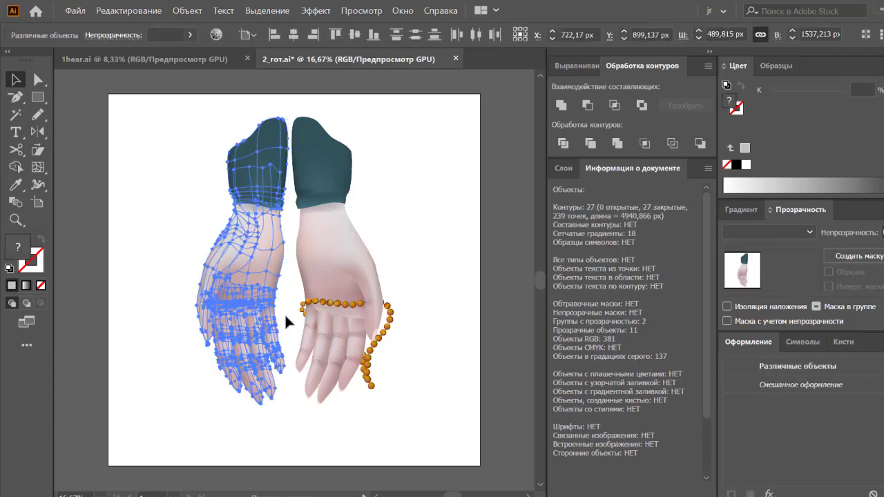
click(173, 338)
key(z)
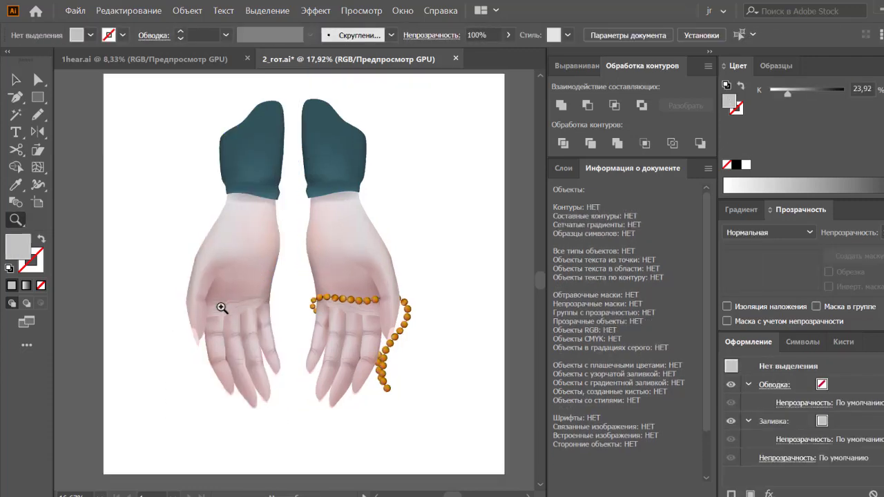
drag(161, 355, 387, 229)
Fill the left thumbnail with a pink-to-mauve gradient, trimming stops and reversing it.
key(a)
click(271, 284)
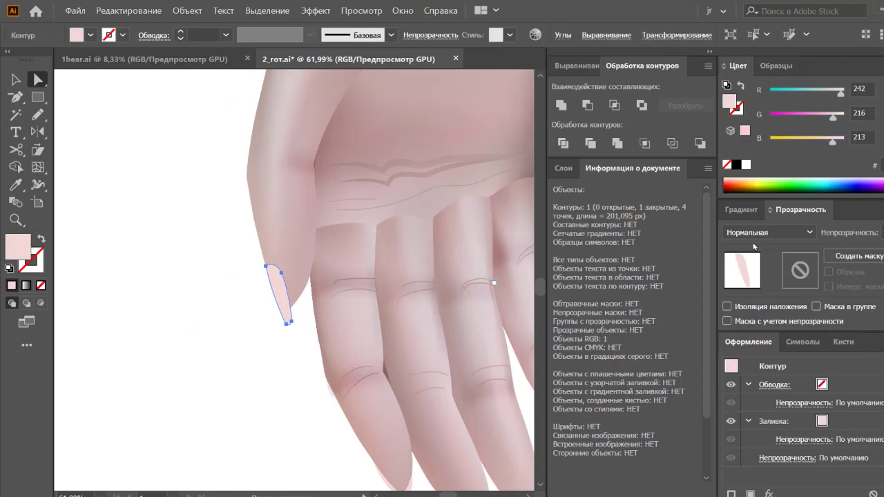
click(741, 213)
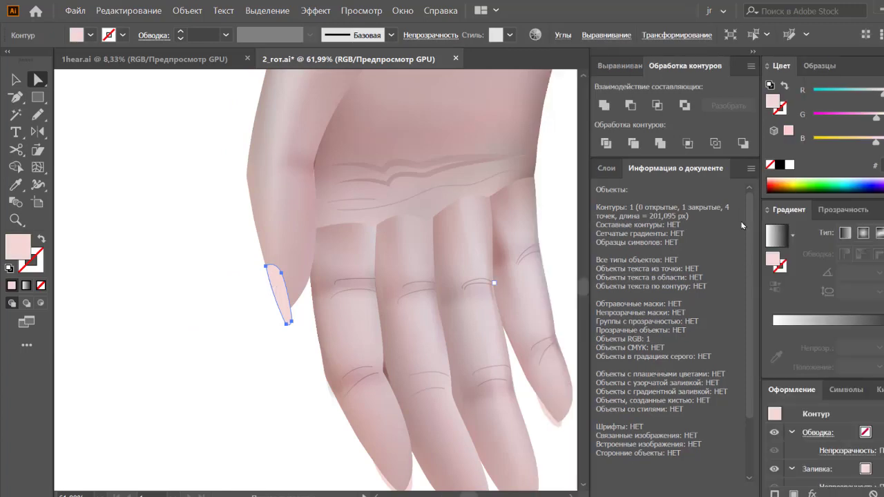
click(803, 318)
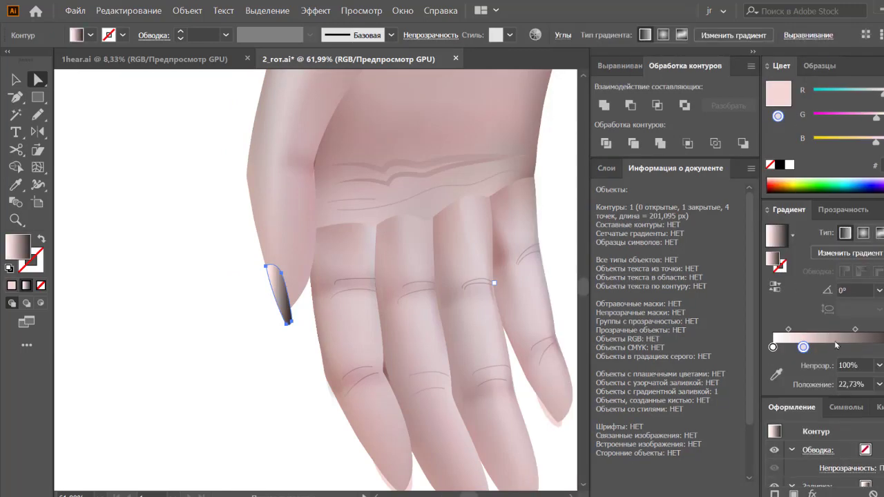
click(845, 347)
drag(773, 347, 775, 377)
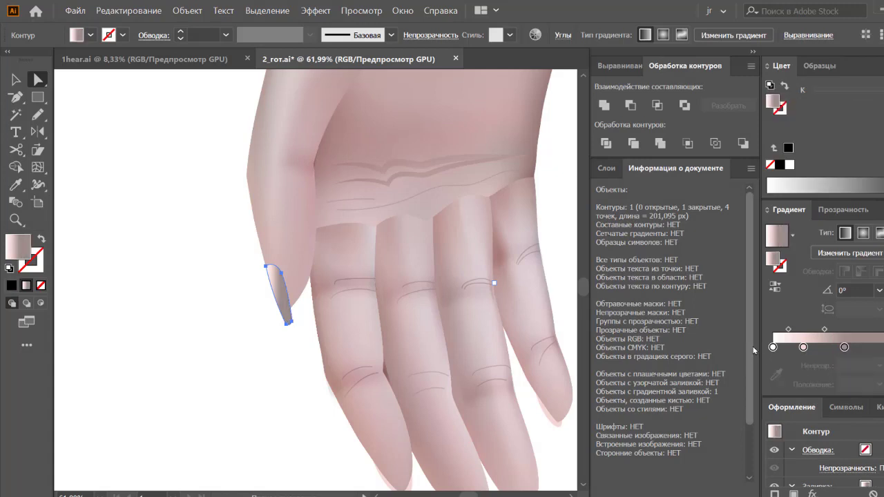
drag(803, 347, 773, 347)
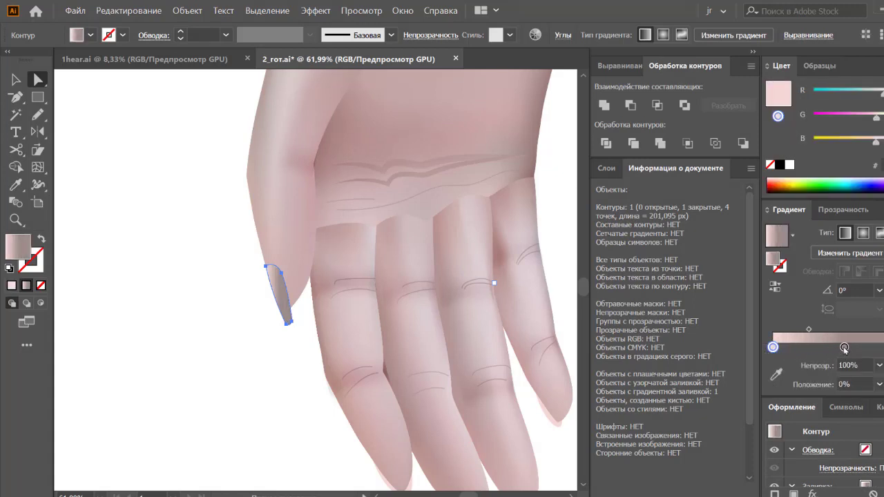
drag(845, 347, 883, 347)
click(775, 286)
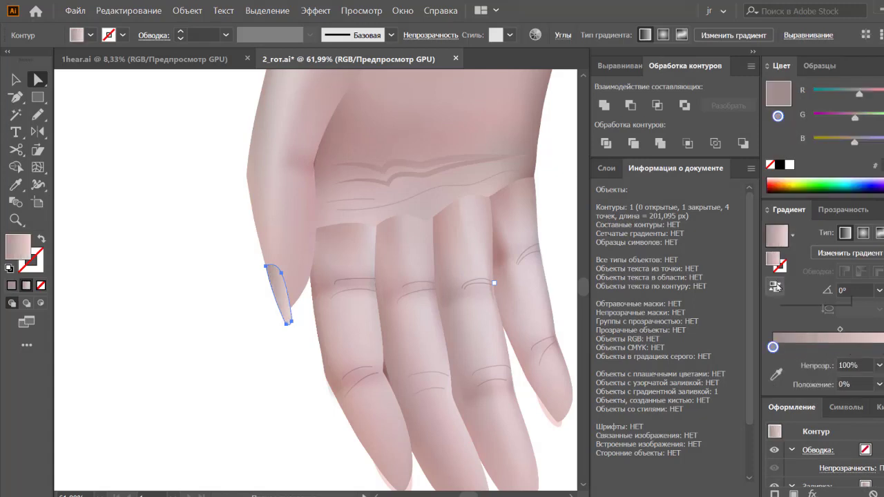
click(211, 342)
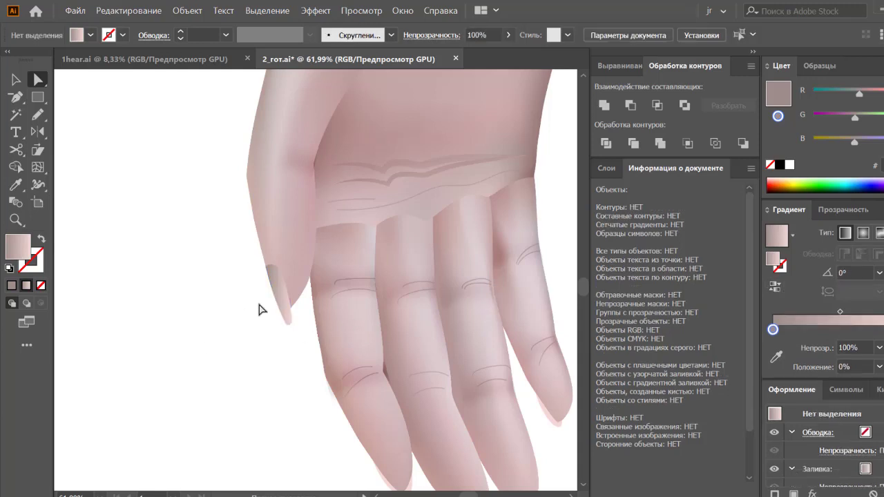
Angle the thumbnail gradient diagonally across the nail at −31.5°.
click(282, 309)
click(38, 131)
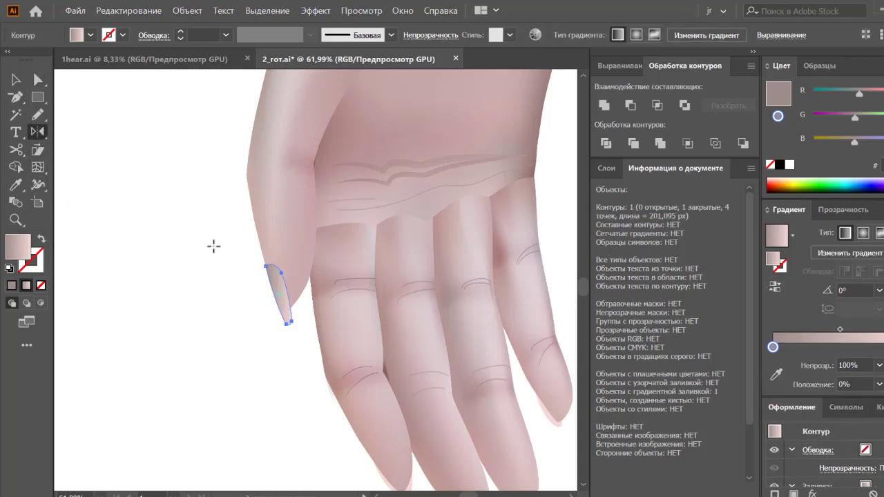
drag(37, 166, 62, 166)
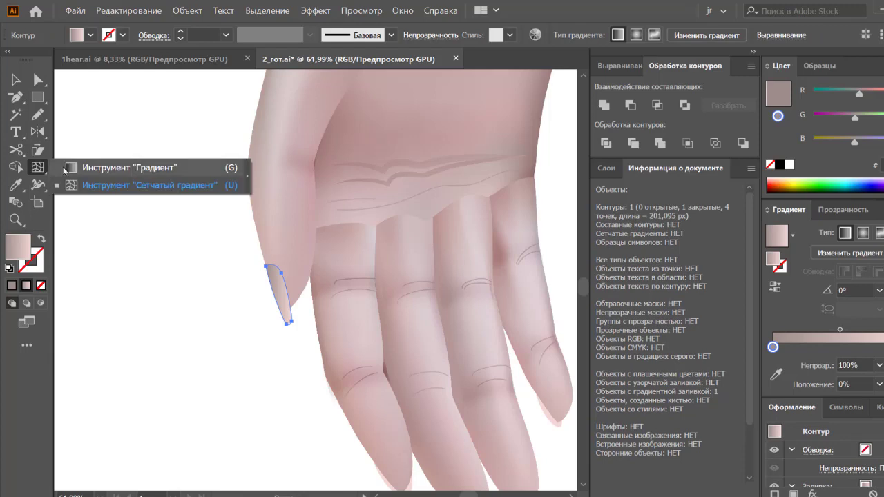
drag(241, 249, 305, 288)
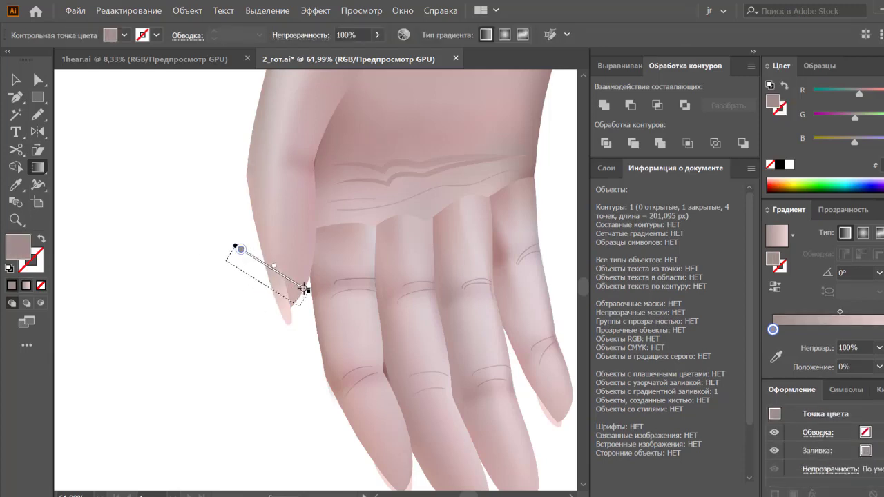
key(v)
click(239, 325)
Give the right thumbnail beside the beads the pink gradient angled at −141.9°.
key(ctrl+0)
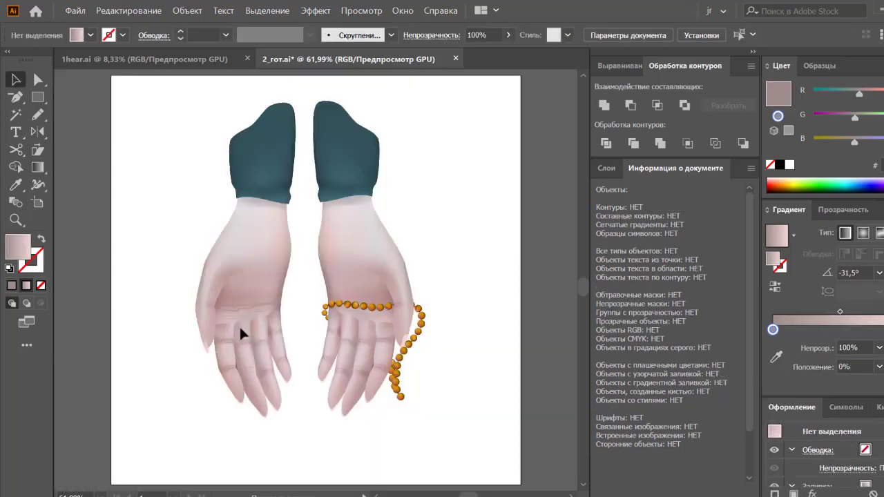
key(z)
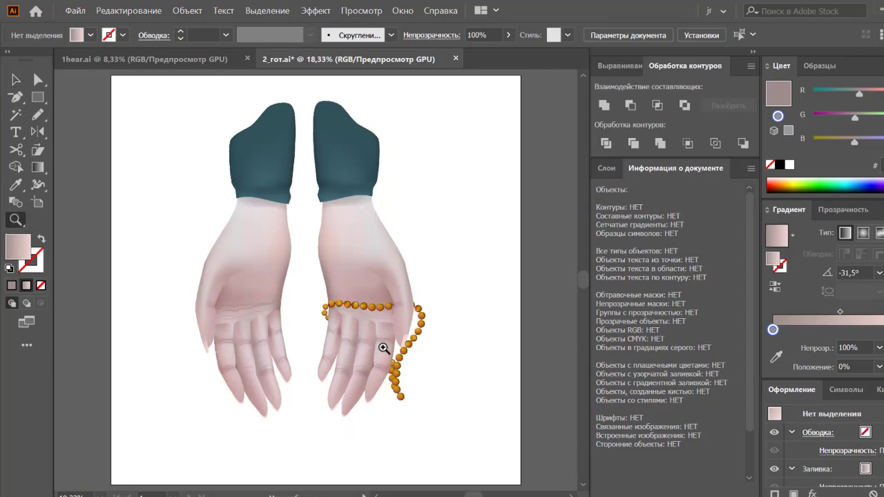
drag(385, 349, 563, 253)
key(a)
click(460, 322)
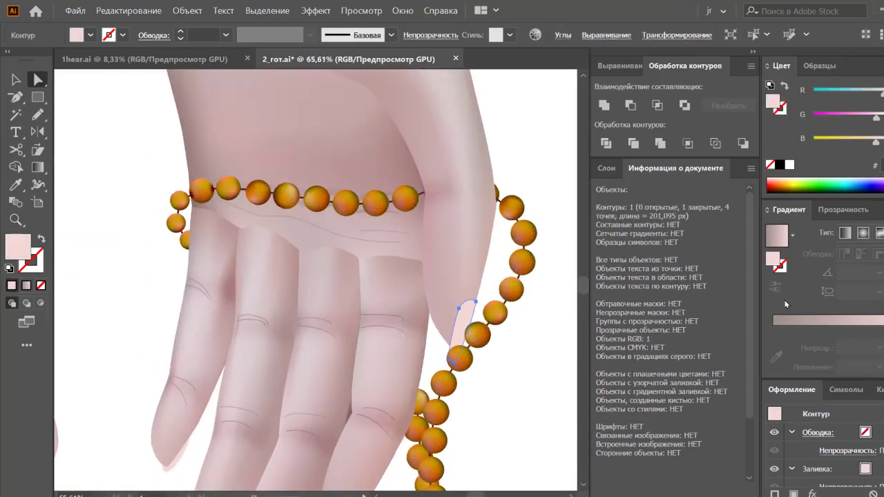
click(789, 323)
click(38, 166)
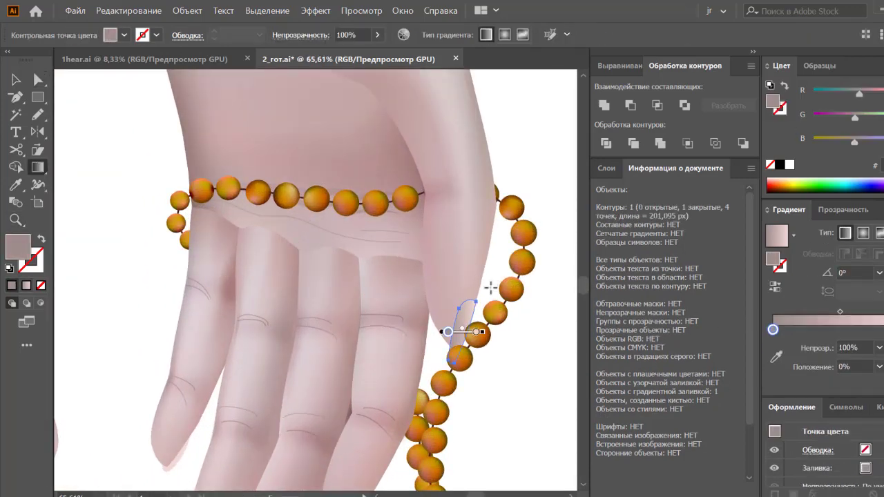
drag(498, 281, 431, 344)
Fit the artboard and move the left hand further left.
key(v)
click(518, 390)
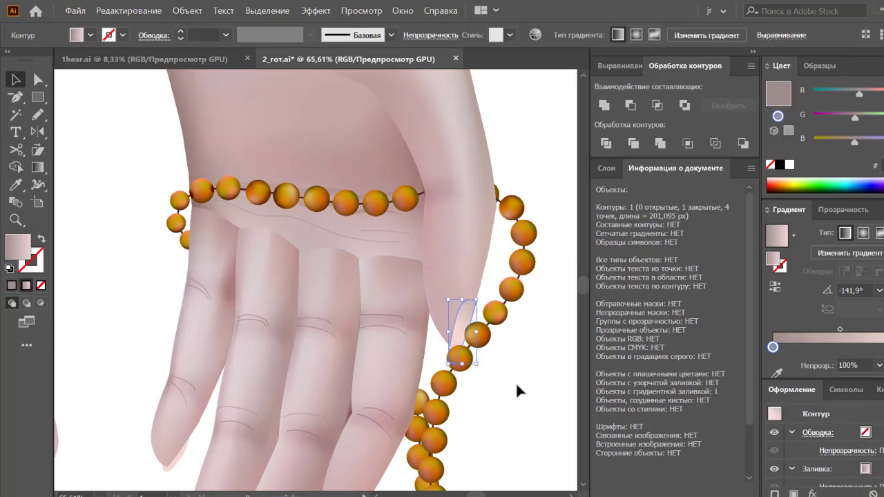
key(ctrl+0)
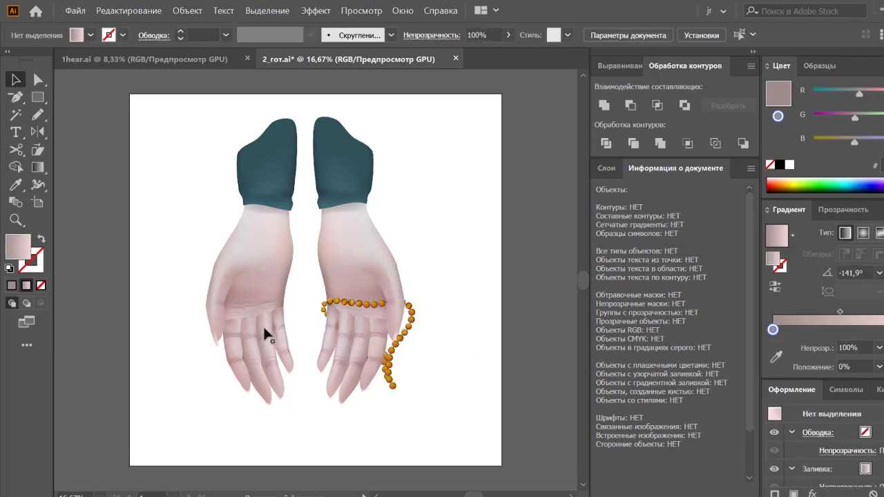
drag(263, 324, 184, 291)
Zoom in on the bead bracelet and select all the bead-string cords with matching appearance.
drag(277, 131, 457, 441)
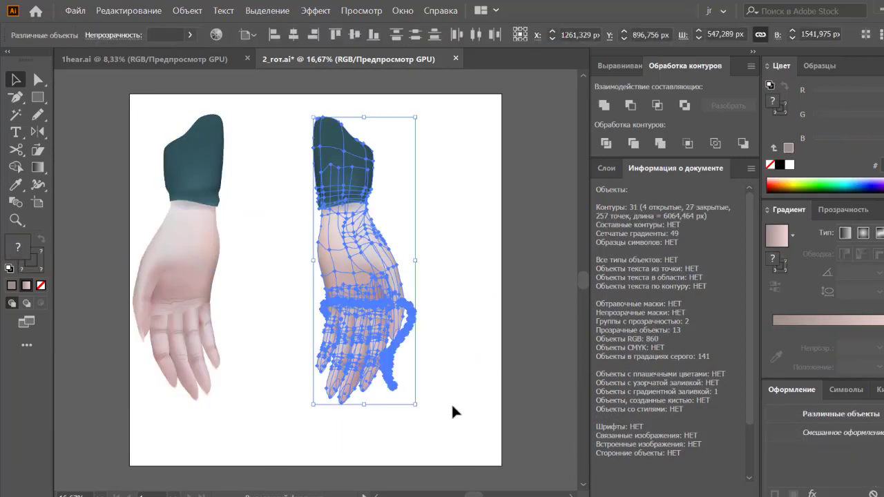
click(452, 408)
key(ctrl+equal)
key(ctrl+equal)
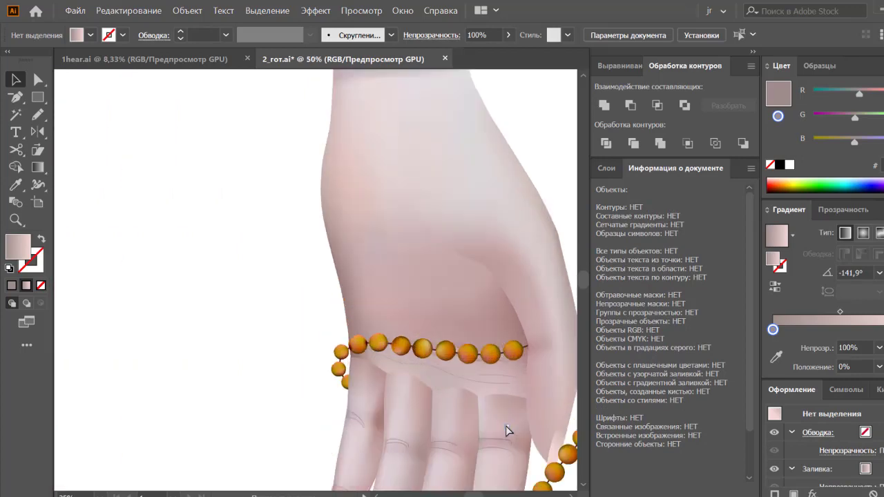
drag(484, 430, 352, 271)
key(y)
click(356, 198)
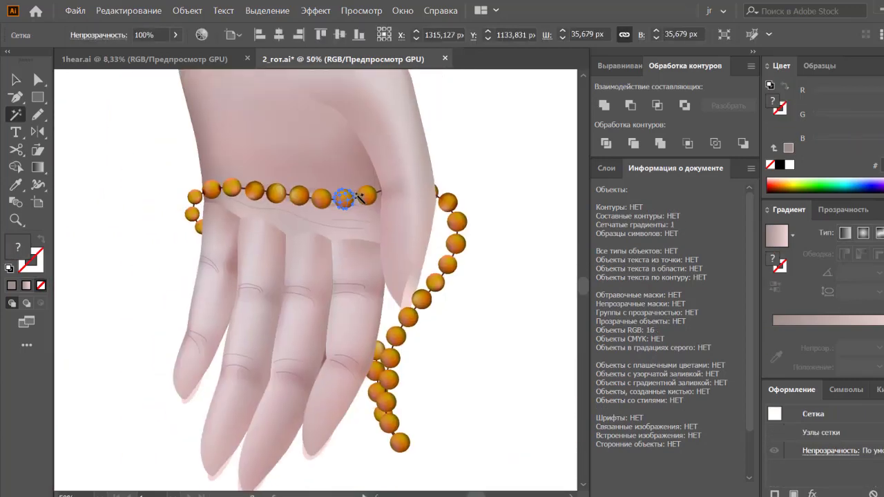
click(450, 277)
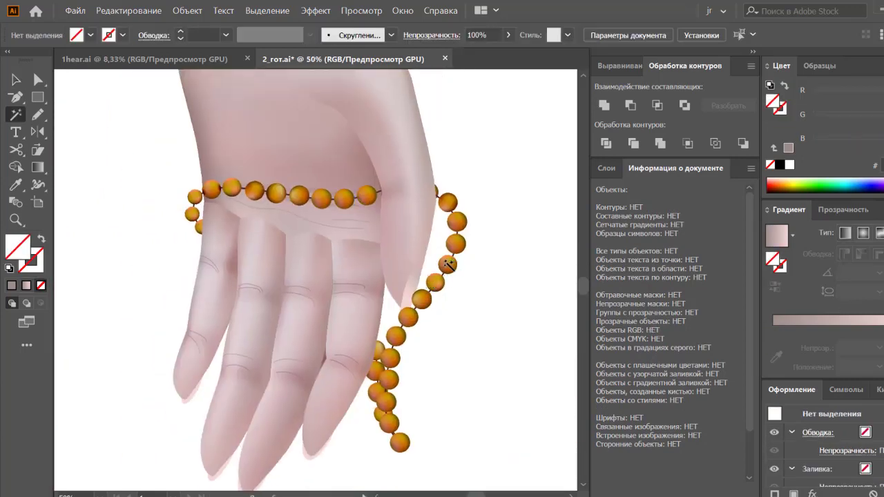
click(453, 268)
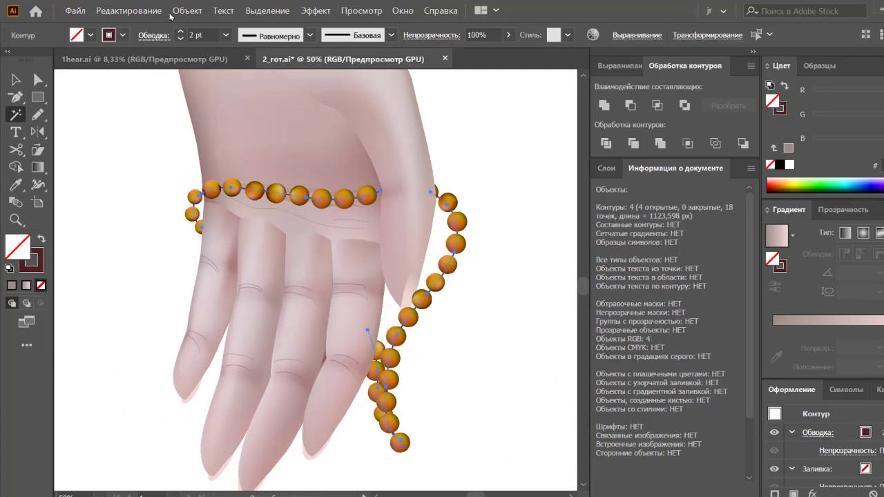
Thicken the bead cords to a 4 pt stroke and expand them into filled shapes.
click(225, 34)
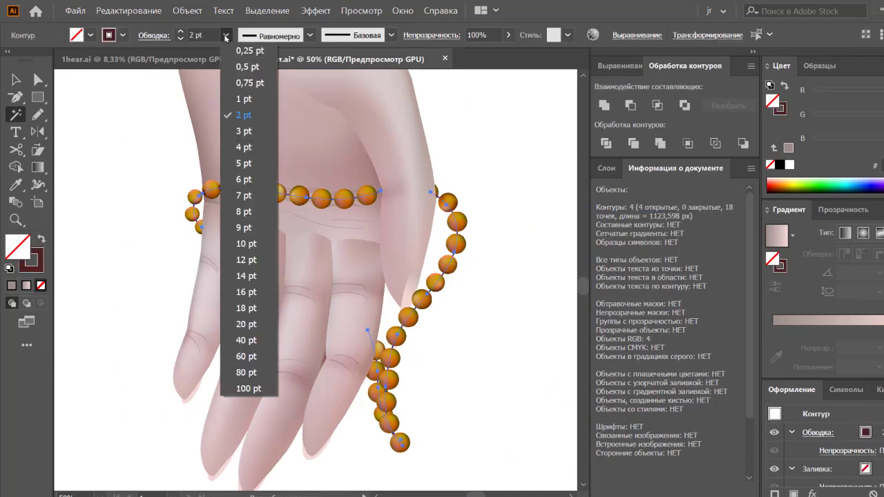
click(245, 145)
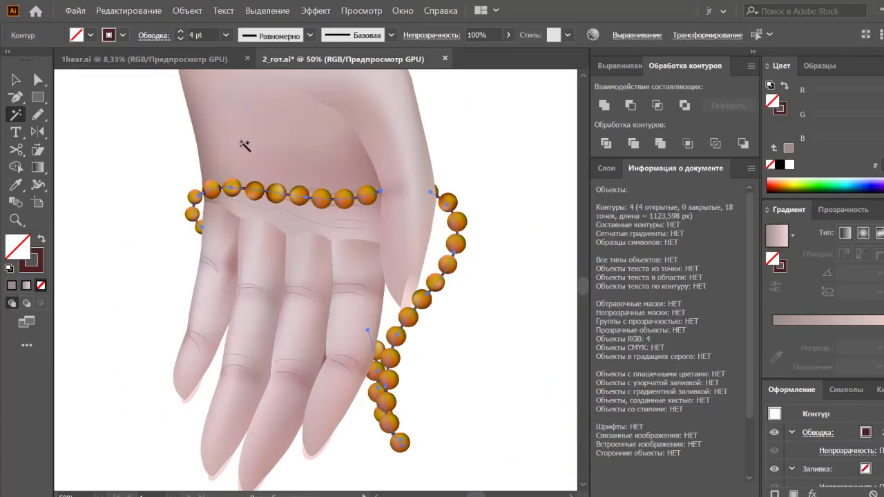
click(187, 11)
click(221, 132)
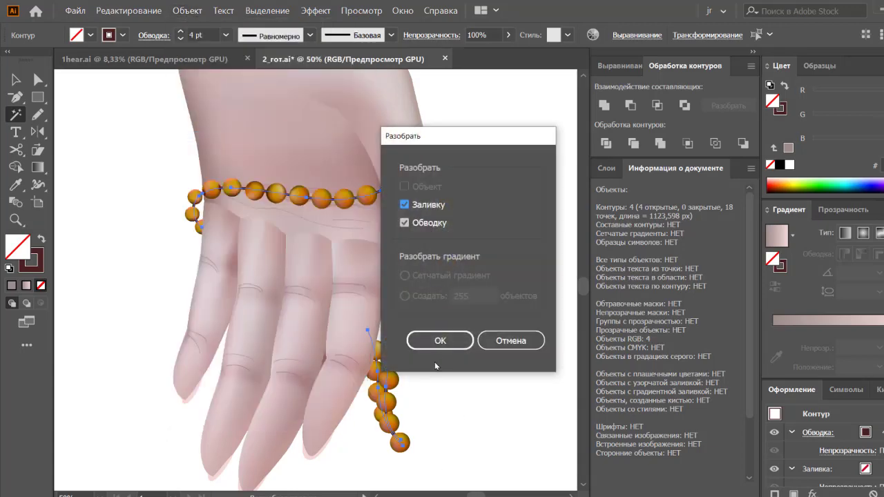
click(440, 341)
click(15, 80)
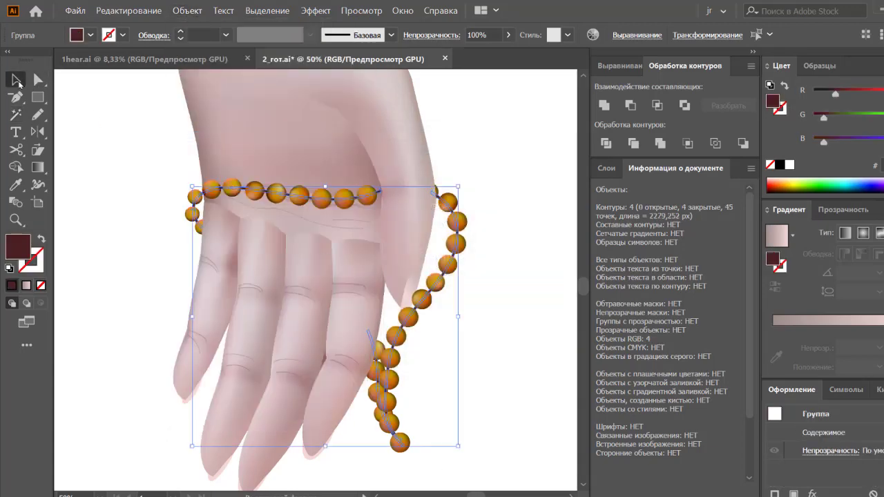
click(109, 141)
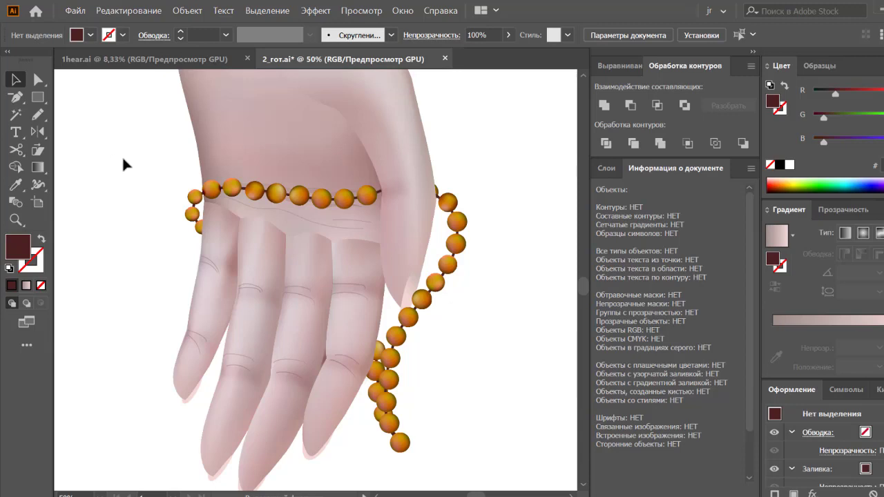
Select the five bead shadow shapes on the finger and group them.
click(379, 415)
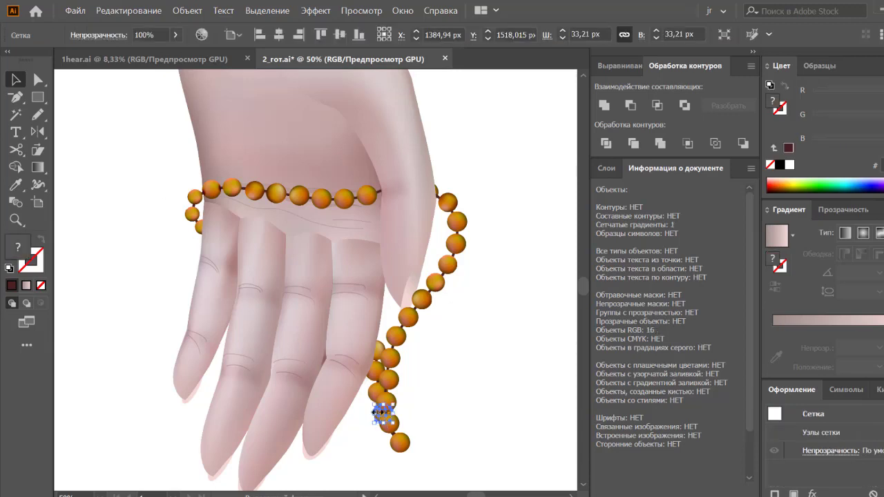
click(460, 391)
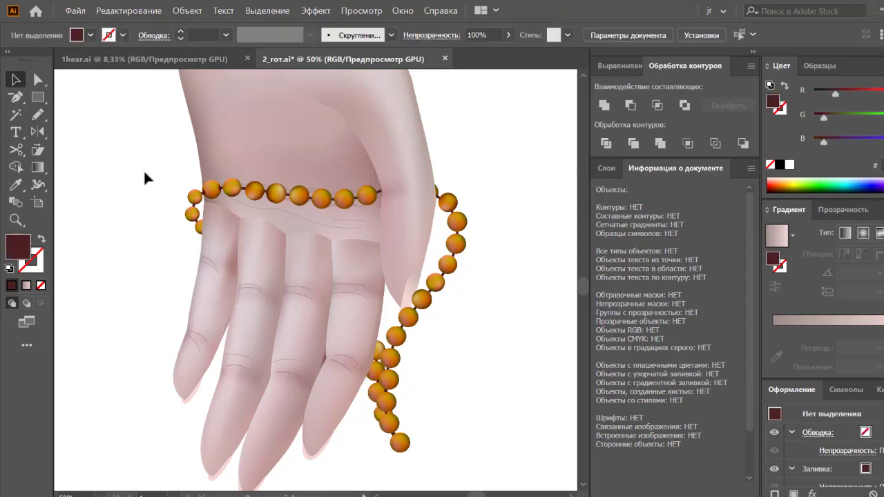
click(371, 351)
shift+click(375, 373)
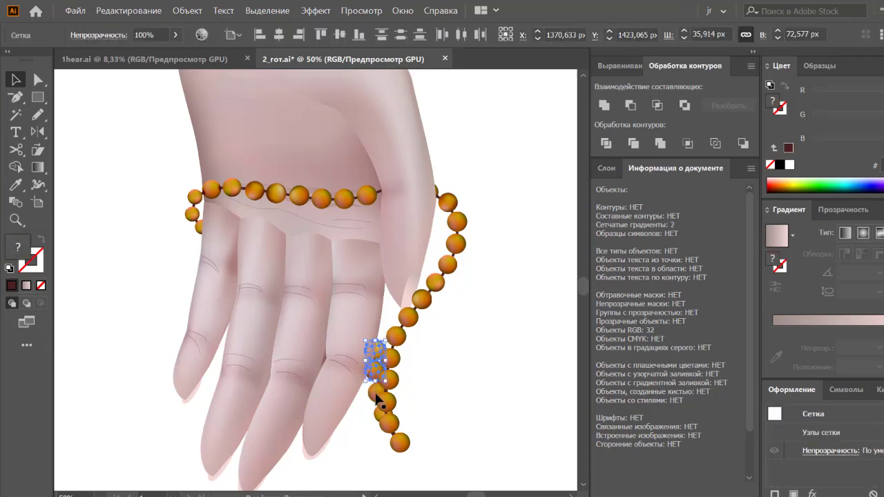
shift+click(373, 395)
shift+click(378, 414)
shift+click(385, 417)
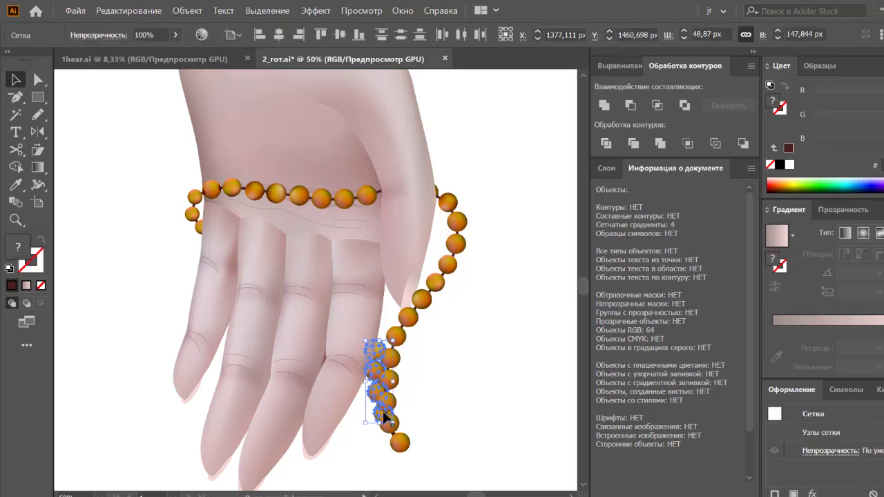
key(ctrl+g)
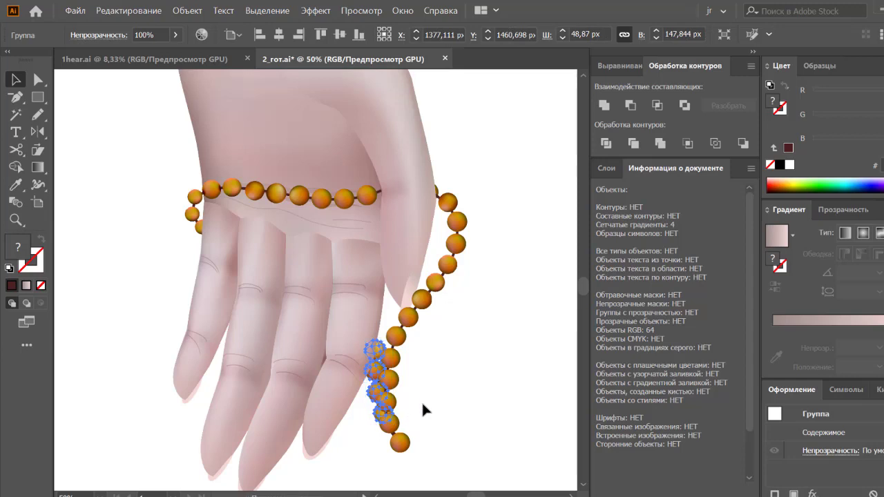
Convert the finger shadow group to grayscale and darken its grey slightly.
key(ctrl+shift+b)
click(881, 66)
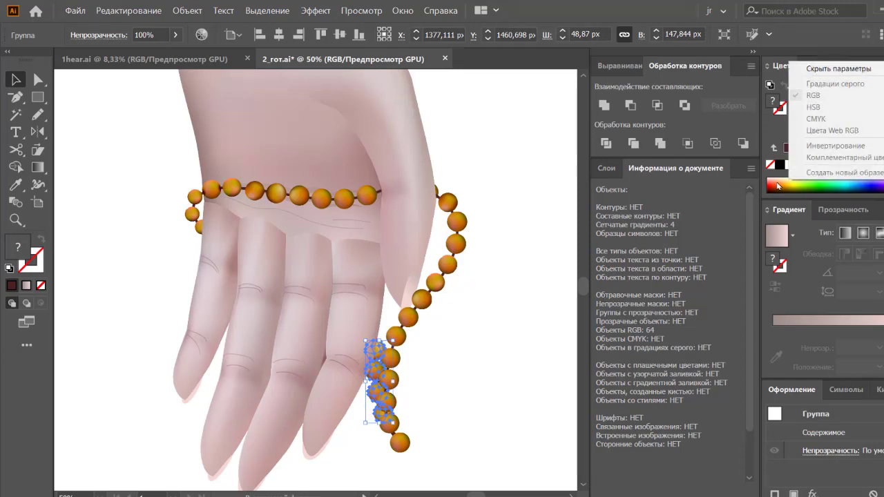
click(788, 95)
click(881, 66)
click(774, 28)
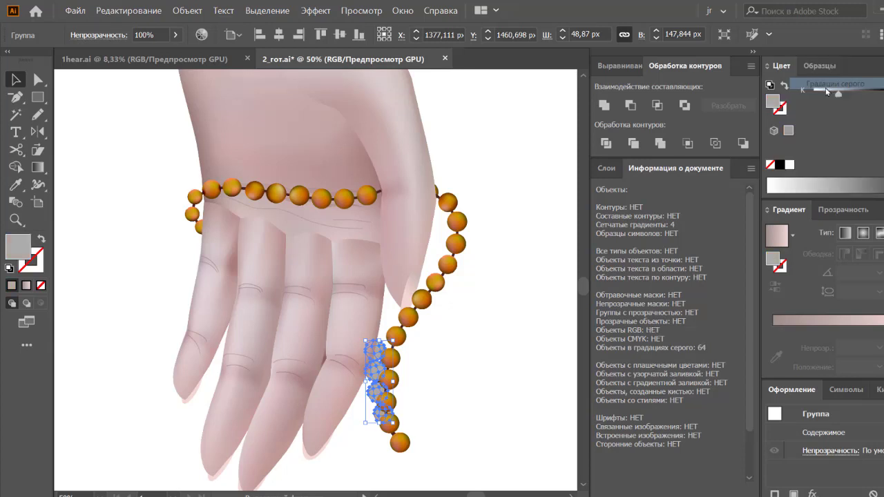
click(822, 95)
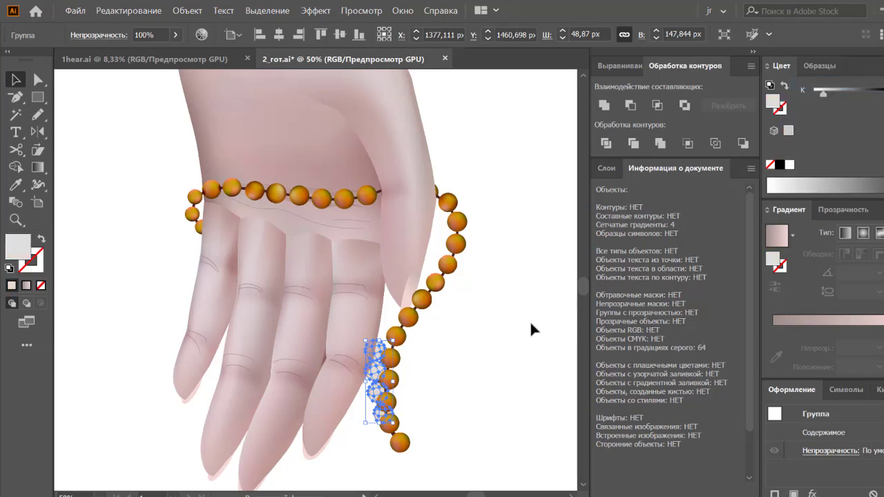
click(512, 330)
click(382, 373)
drag(825, 96, 831, 95)
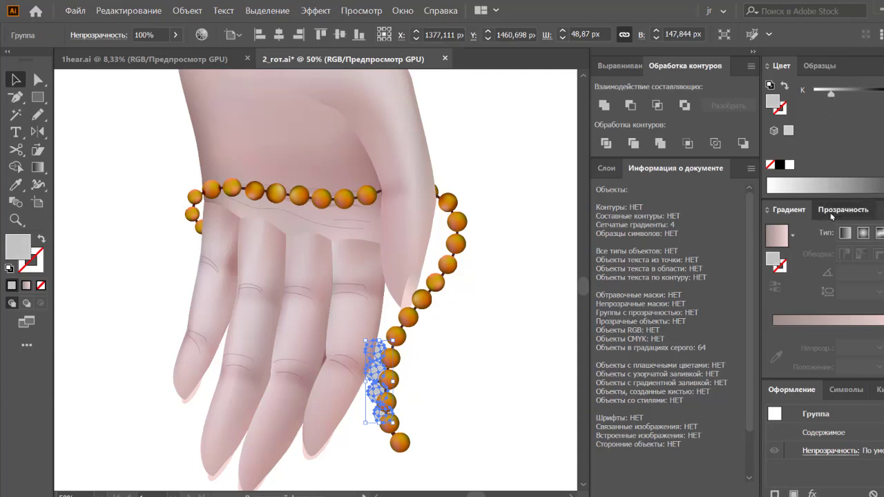
Blend the finger bead shadows with Multiply, then select the bead shadows across the wrist.
click(760, 232)
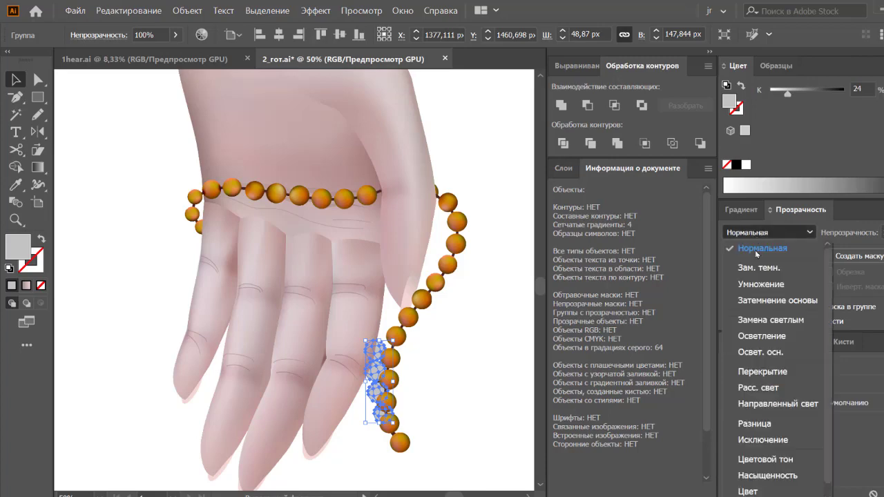
click(760, 284)
click(508, 317)
scroll(484, 331, down, 2)
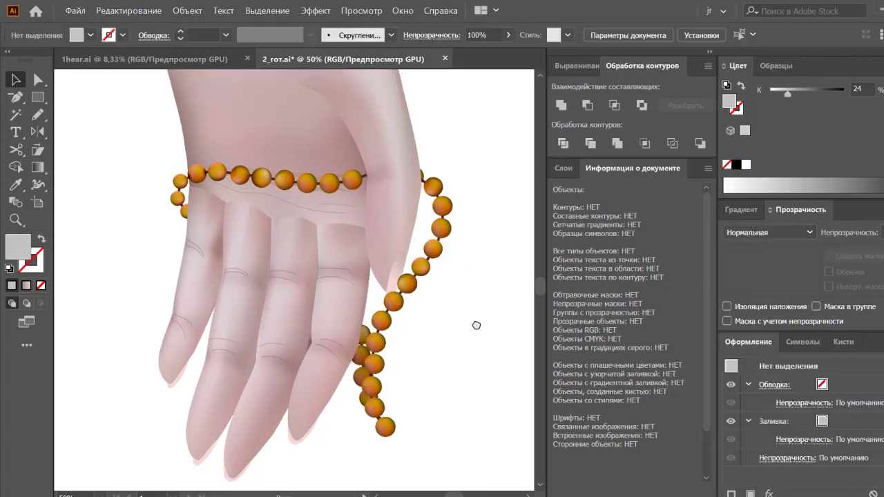
scroll(475, 360, down, 1)
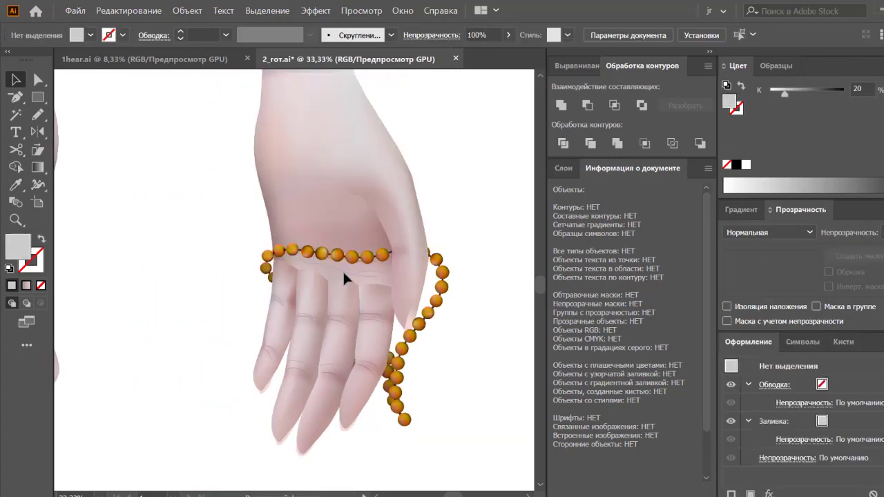
click(384, 260)
Nudge the wrist bead shadows slightly down, group them, and set Multiply blending.
scroll(371, 291, up, 1)
scroll(349, 301, up, 1)
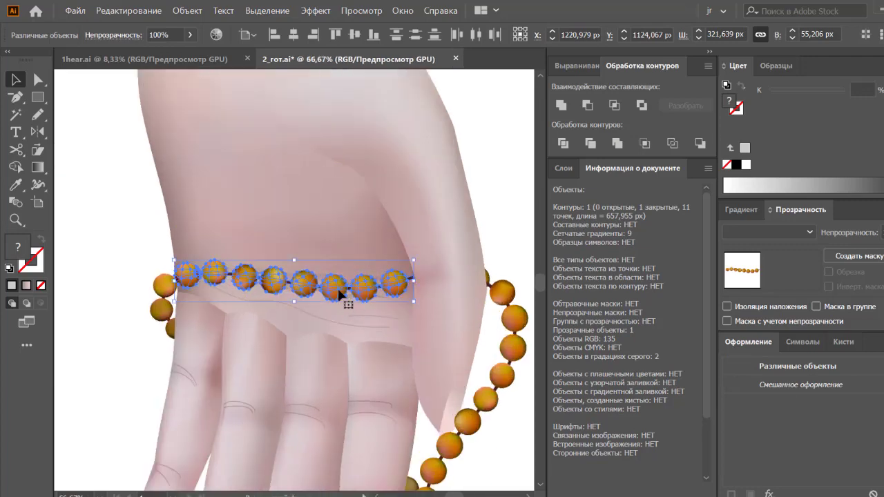
drag(339, 295, 347, 305)
key(ctrl+g)
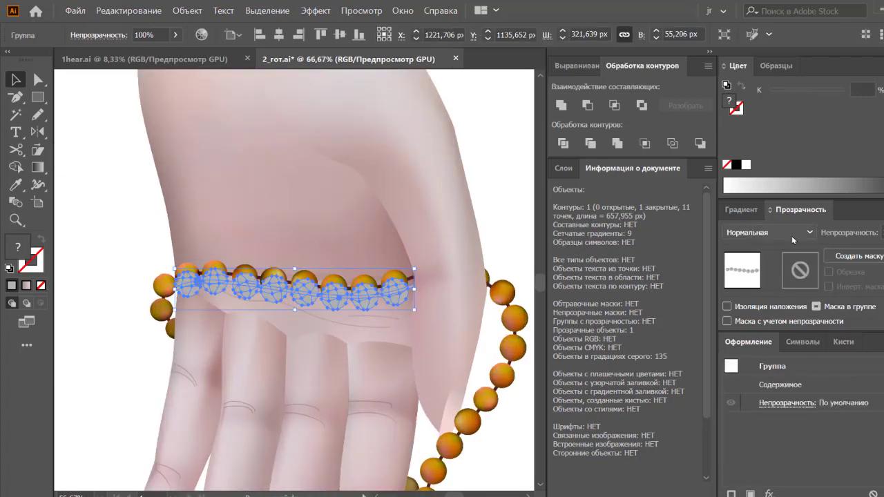
click(794, 233)
click(760, 284)
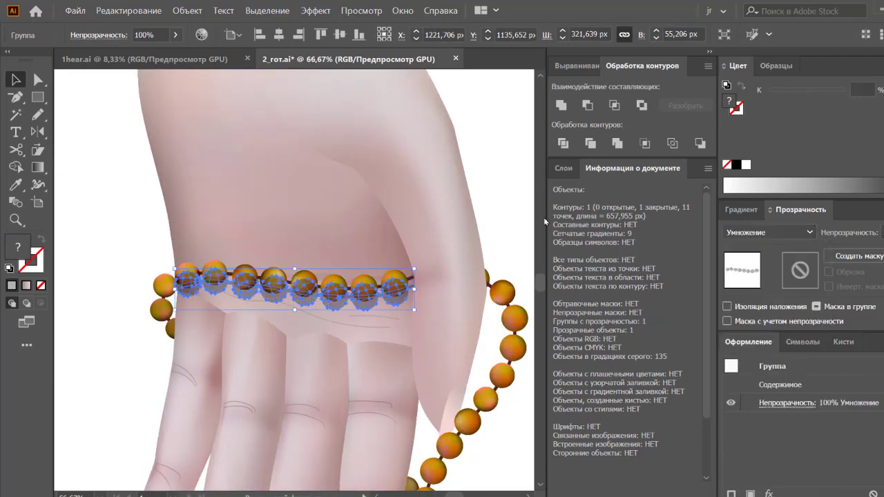
click(500, 193)
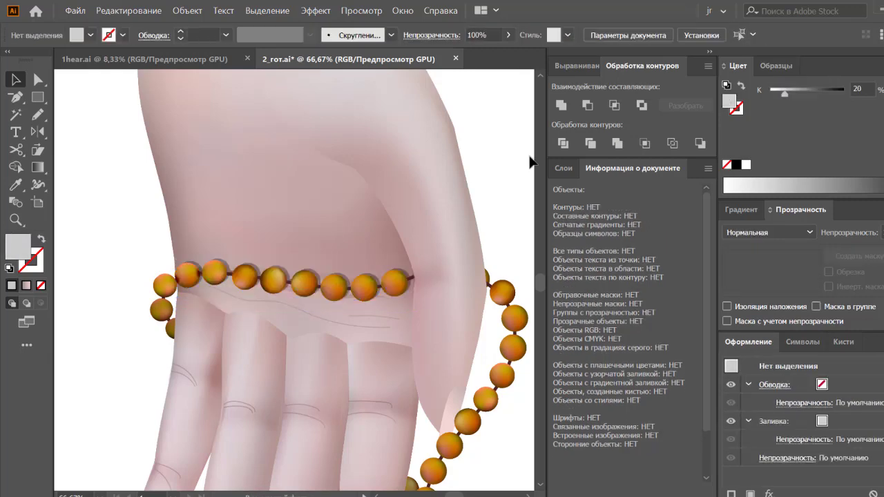
Zoom out and inspect the beaded hand's bead group, shading mesh and teal cuff.
scroll(428, 221, down, 1)
click(214, 235)
click(494, 148)
key(ctrl+minus)
key(ctrl+minus)
key(ctrl+minus)
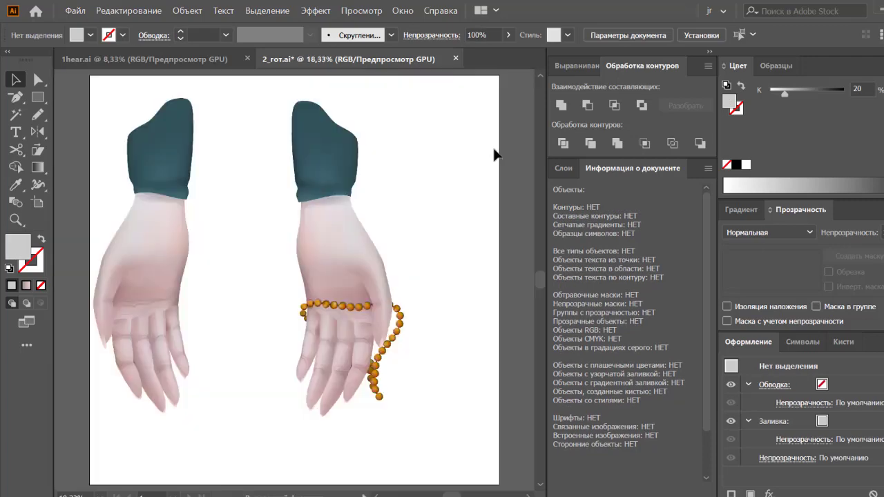
key(ctrl+plus)
key(ctrl+plus)
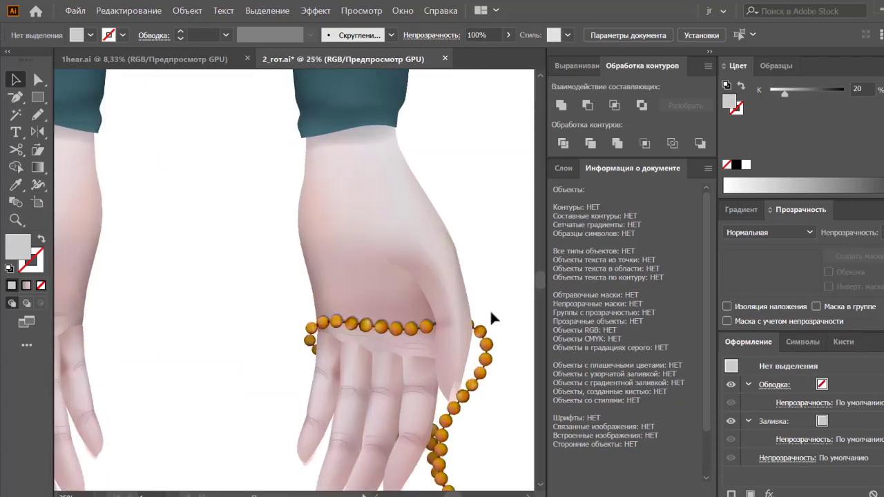
scroll(490, 310, down, 2)
scroll(490, 310, right, 1)
click(436, 325)
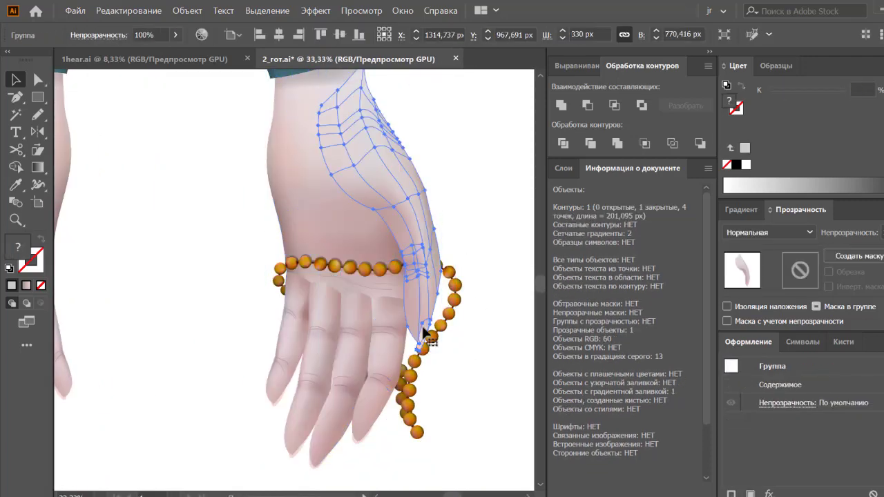
click(479, 356)
scroll(471, 355, up, 1)
click(315, 91)
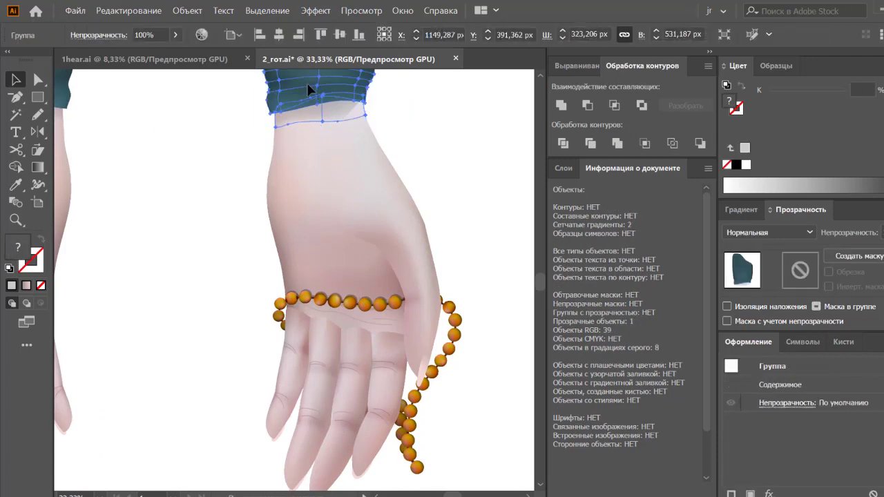
click(447, 162)
scroll(442, 177, down, 3)
Move the left hand right beside the beaded right hand.
mouse_move(311, 125)
mouse_down()
mouse_move(486, 446)
mouse_move(480, 376)
mouse_up()
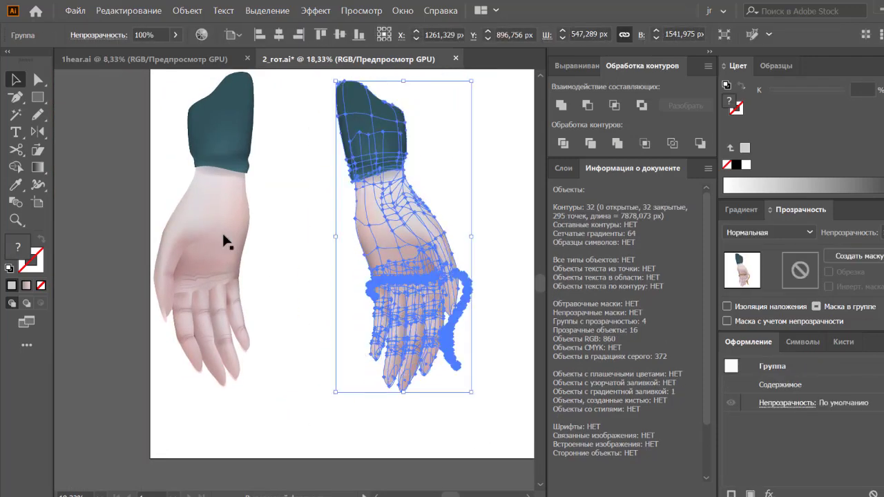
drag(221, 231, 311, 243)
drag(347, 364, 364, 364)
click(396, 422)
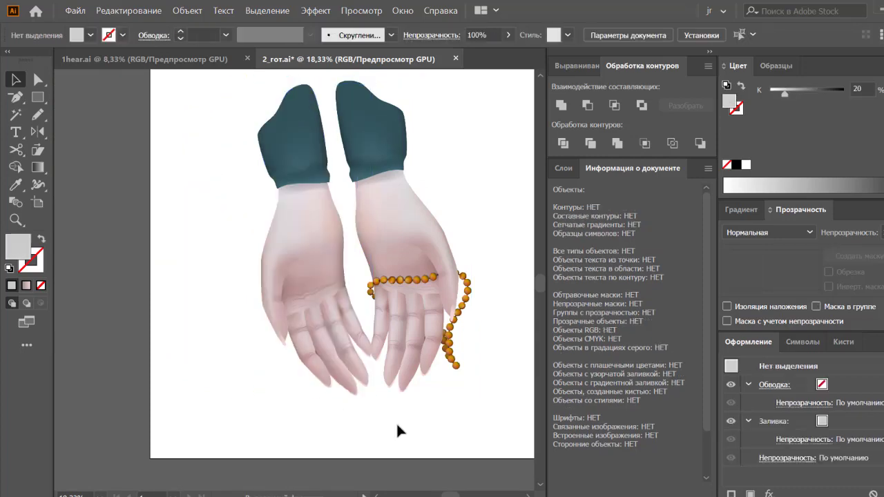
click(375, 399)
Shift both hands together down and left on the artboard.
shift+click(368, 104)
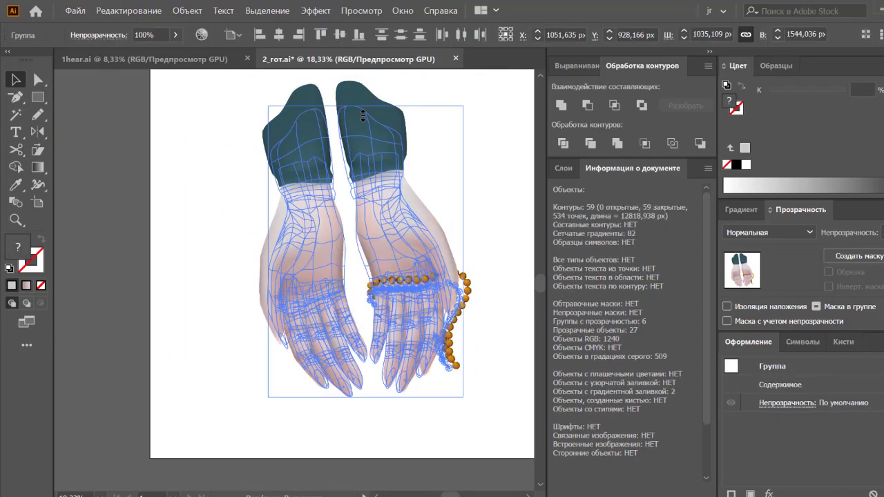
drag(368, 104, 336, 136)
click(508, 220)
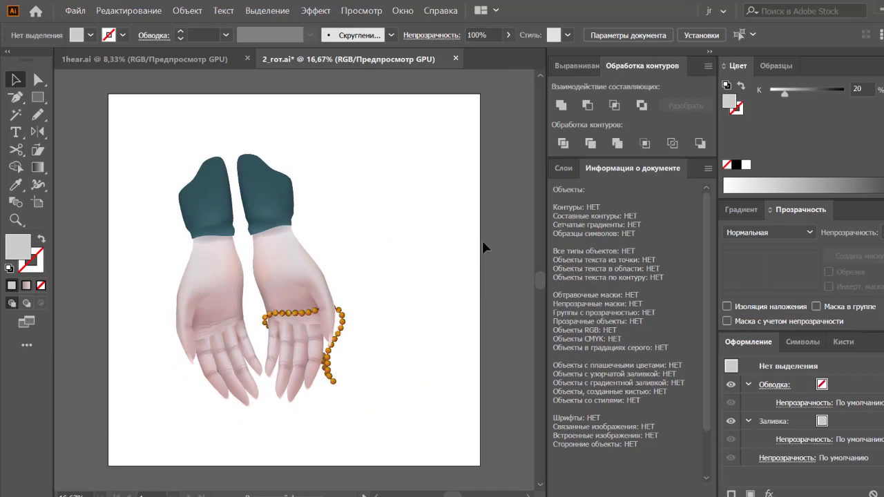